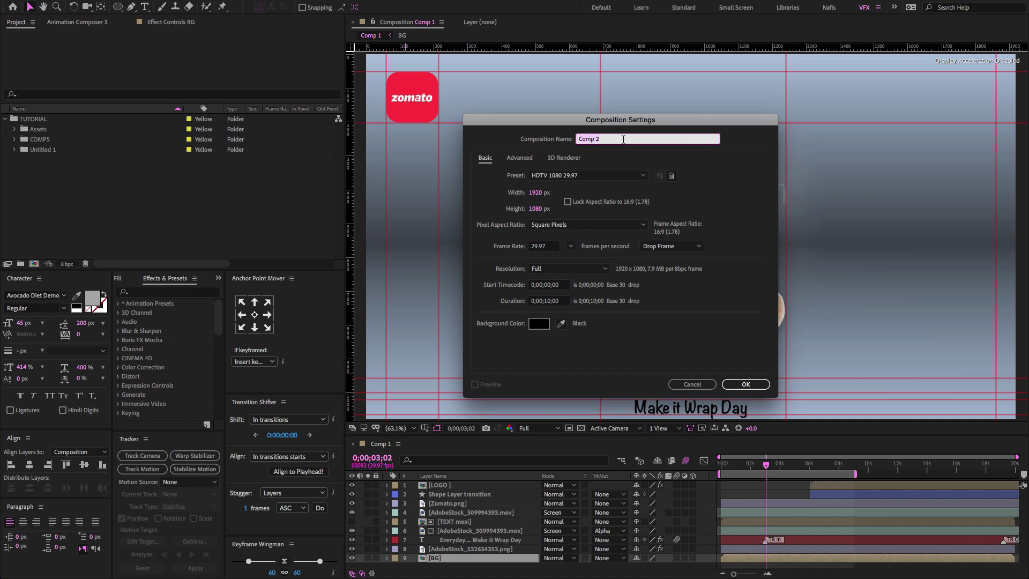
Create a 15-second composition named RENDER with the HDTV 1080 29.97 preset and file it in the COMPS folder
type("re")
left_click(590, 175)
left_click(590, 175)
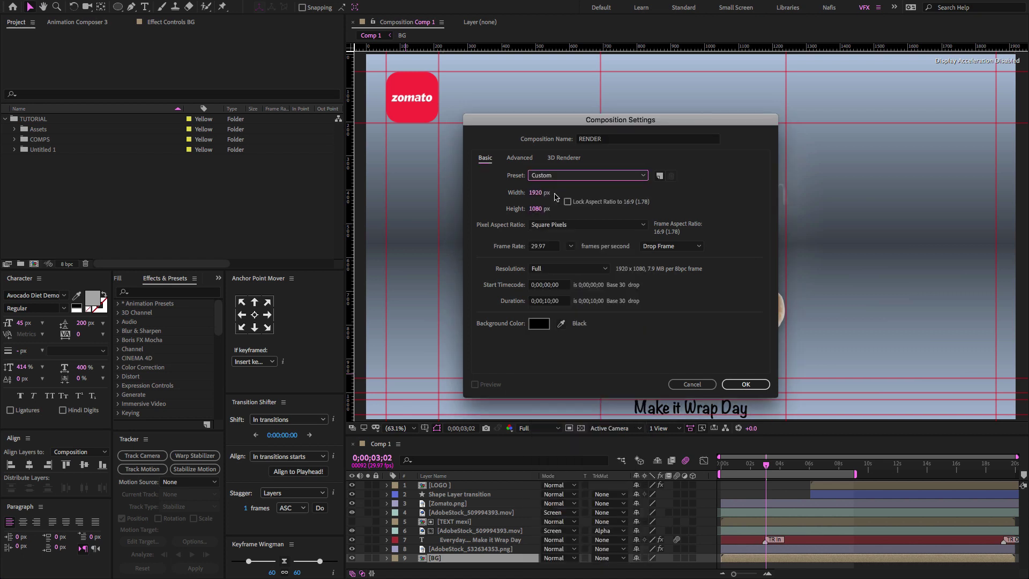
left_click(539, 192)
key("Tab")
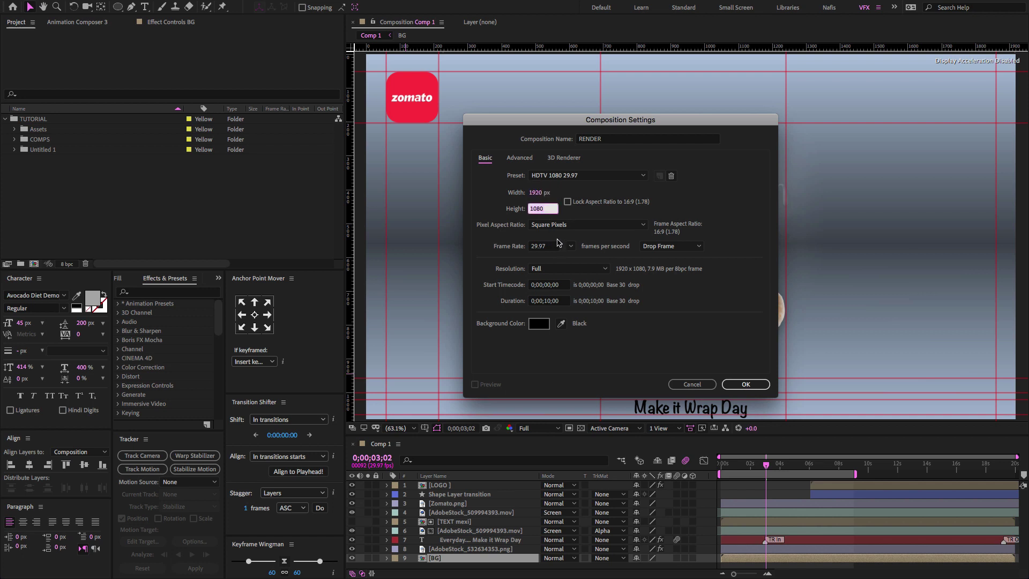
left_click(552, 247)
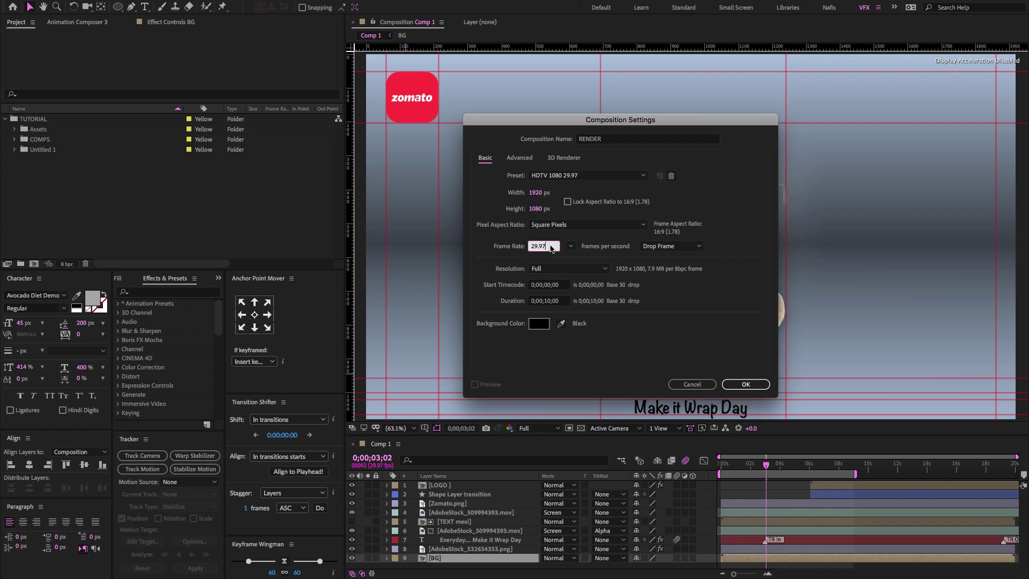
left_click(551, 302)
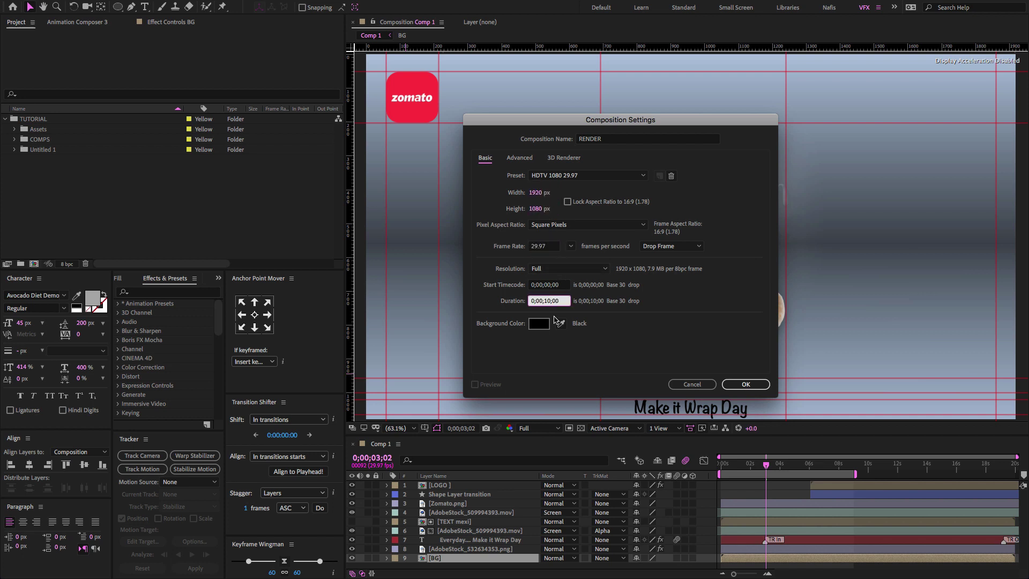
left_click(745, 384)
left_click(214, 199)
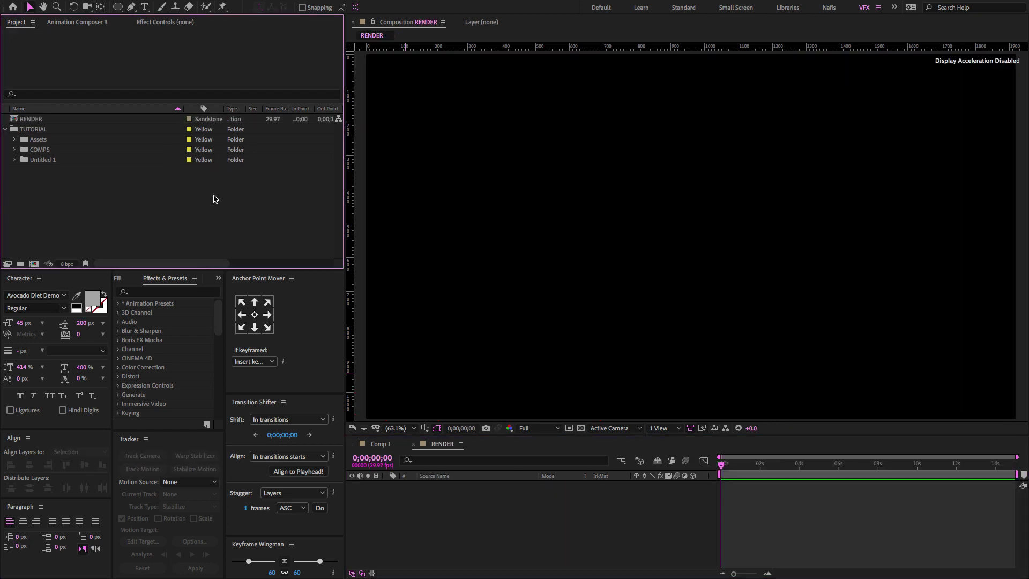
left_click_drag(30, 124, 43, 152)
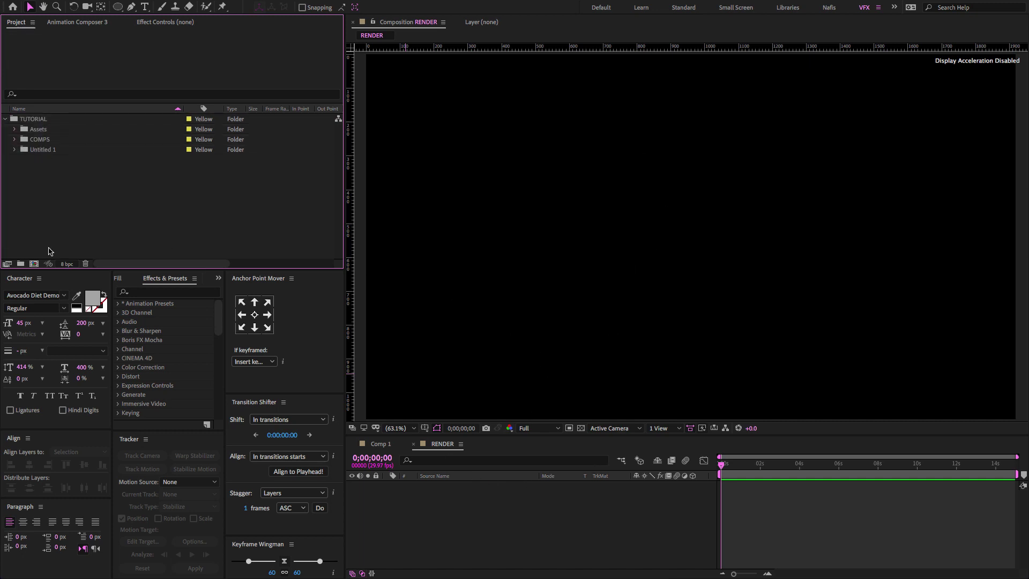
Create a 1920 x 1080, 29.97 fps, 15-second composition named background and file it in the COMPS folder
left_click(32, 264)
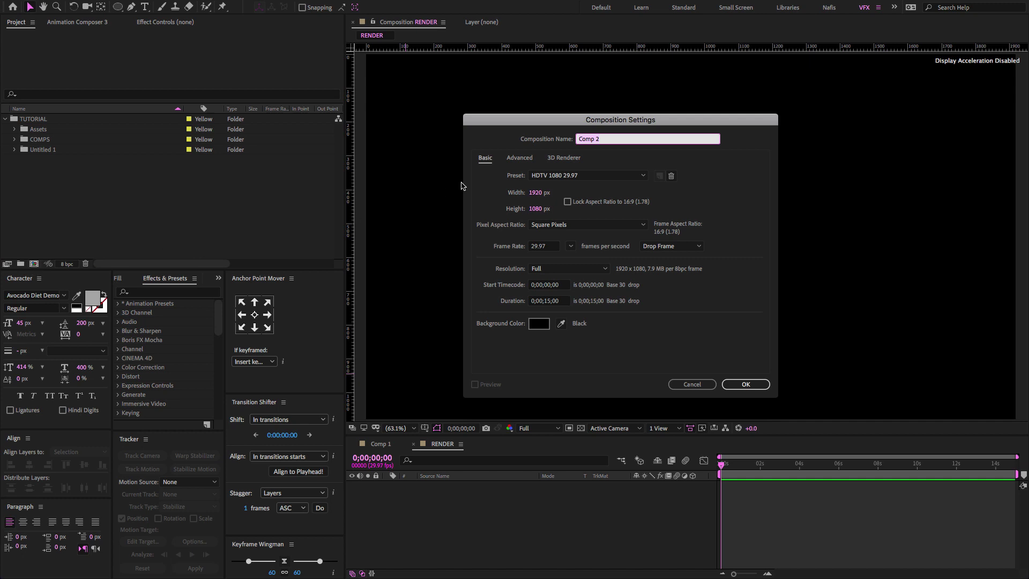
type("background")
left_click(546, 178)
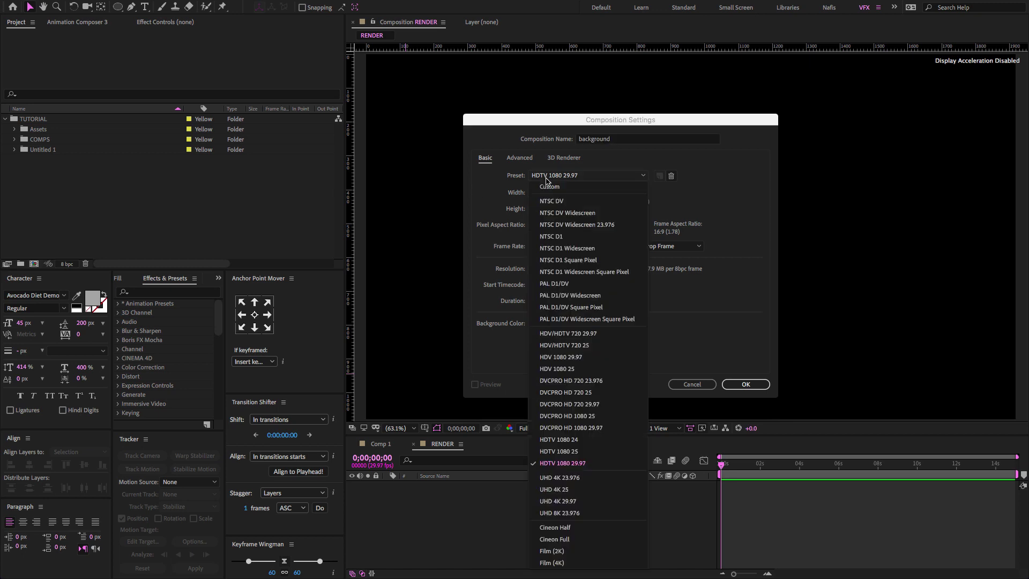
left_click(550, 193)
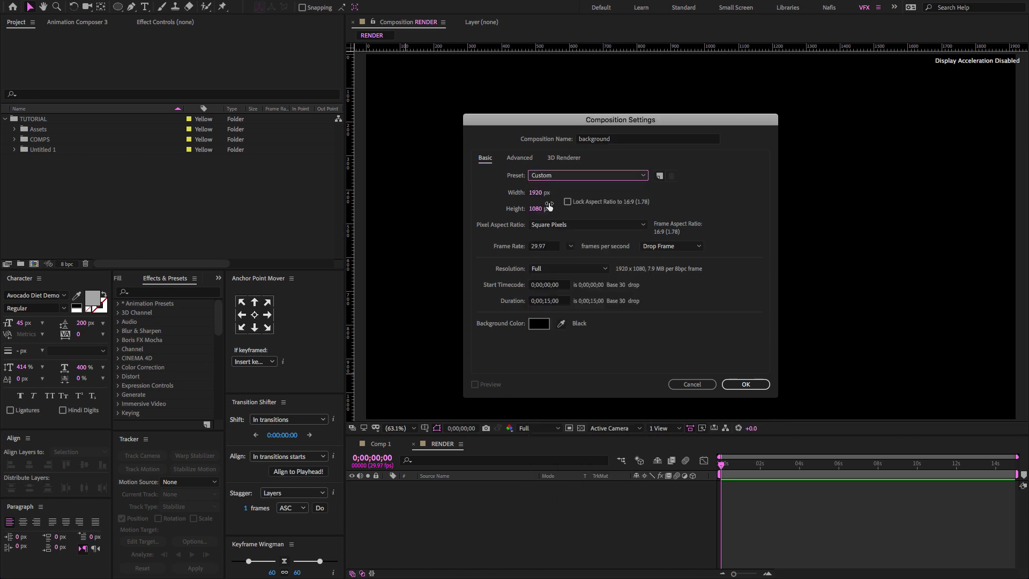
left_click(746, 385)
left_click_drag(26, 145, 43, 150)
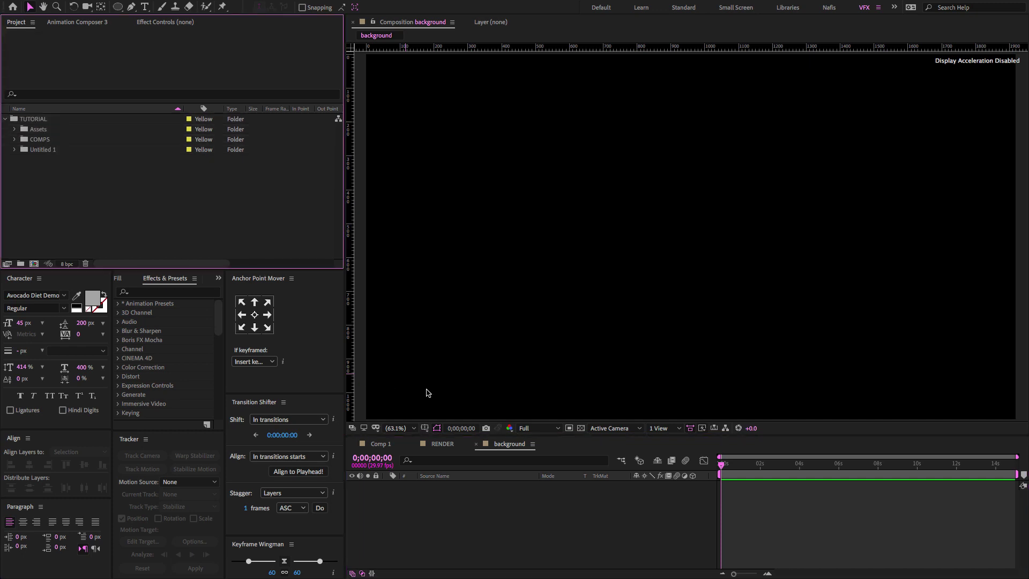
Add a white (FFFFFF) 1920 x 1080 solid to the background composition
right_click(537, 504)
mouse_move(595, 461)
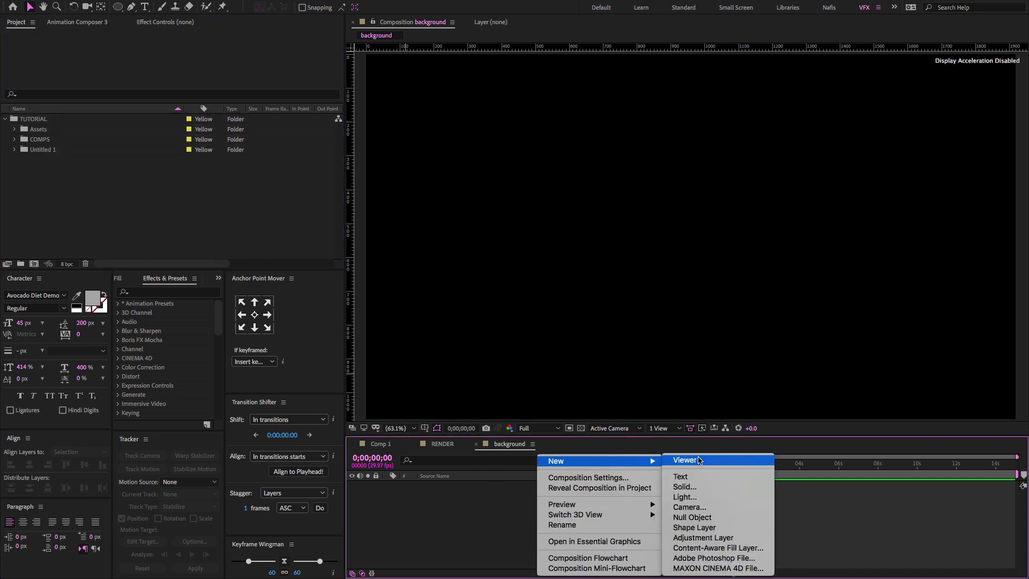
left_click(696, 488)
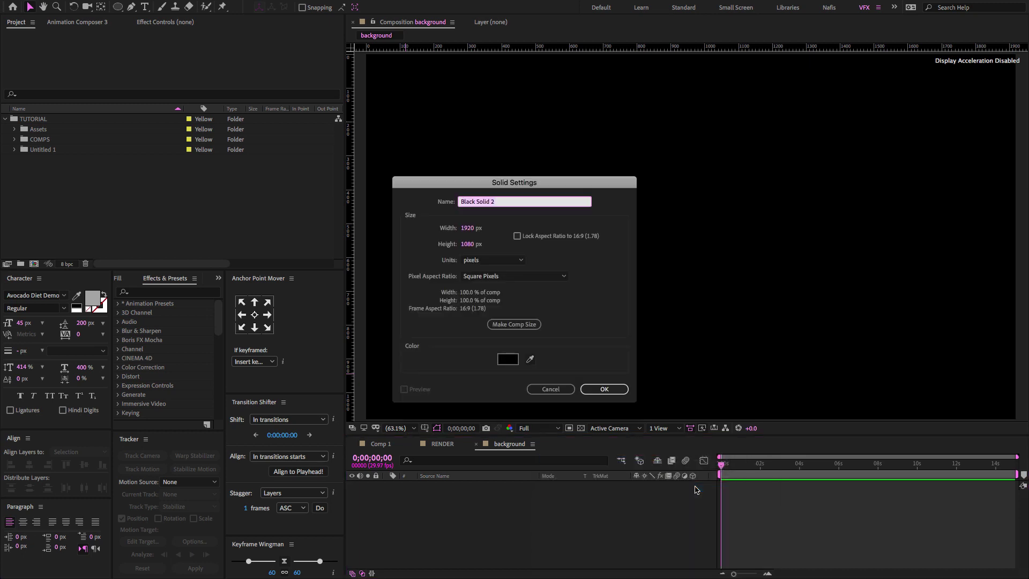
left_click(508, 359)
left_click_drag(200, 204, 126, 161)
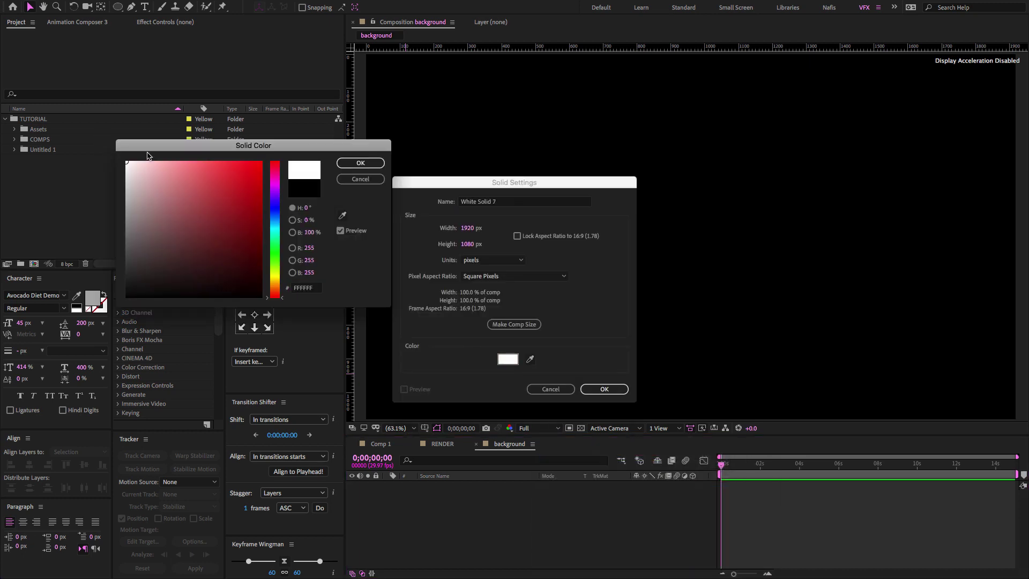
left_click(360, 163)
left_click(603, 390)
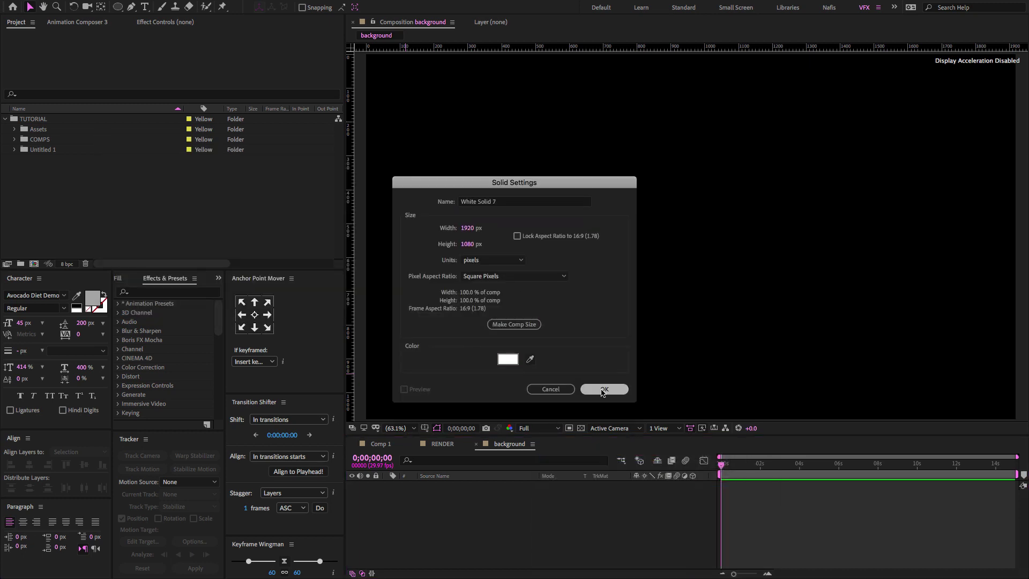
Find the Gradient Ramp effect and apply it to the white solid
left_click(180, 293)
type("ramp")
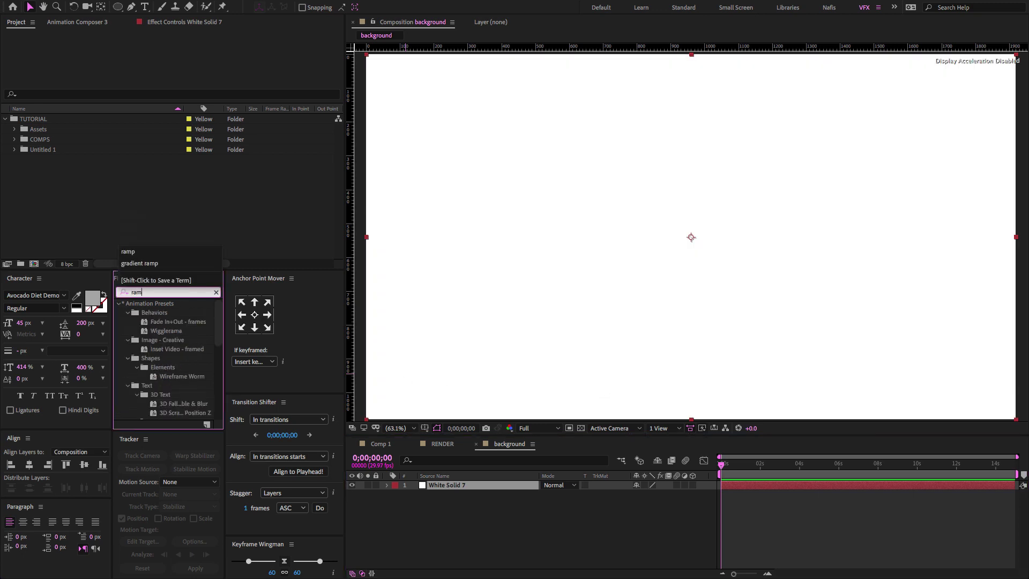
left_click_drag(171, 312, 485, 487)
key("comma")
key("comma")
key("comma")
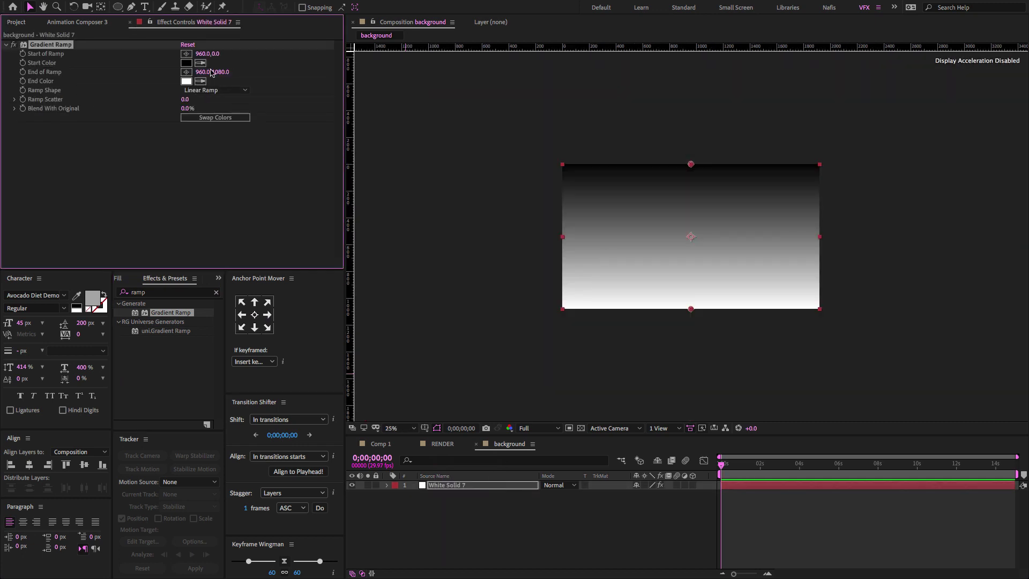
Set the gradient's Ramp Scatter to 250
left_click(185, 99)
type("250")
key("Return")
Move the gradient solid straight down until its upper edge sits at about the middle of the frame
left_click(720, 215)
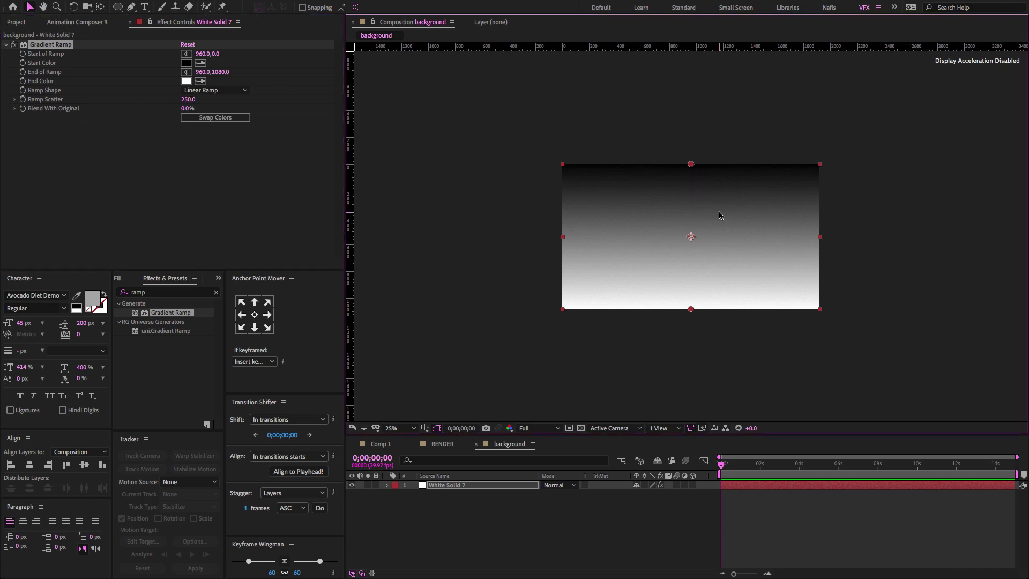
key("shift+Down")
key("shift+Down")
key("shift+Down")
key("shift+Down")
key("shift+Down")
key("shift+Down")
key("shift+Down")
key("shift+Down")
key("shift+Down")
key("shift+Down")
key("shift+Down")
key("shift+Down")
key("shift+Down")
key("shift+Down")
key("shift+Down")
key("shift+Down")
key("shift+Down")
key("shift+Down")
key("shift+Down")
key("shift+Down")
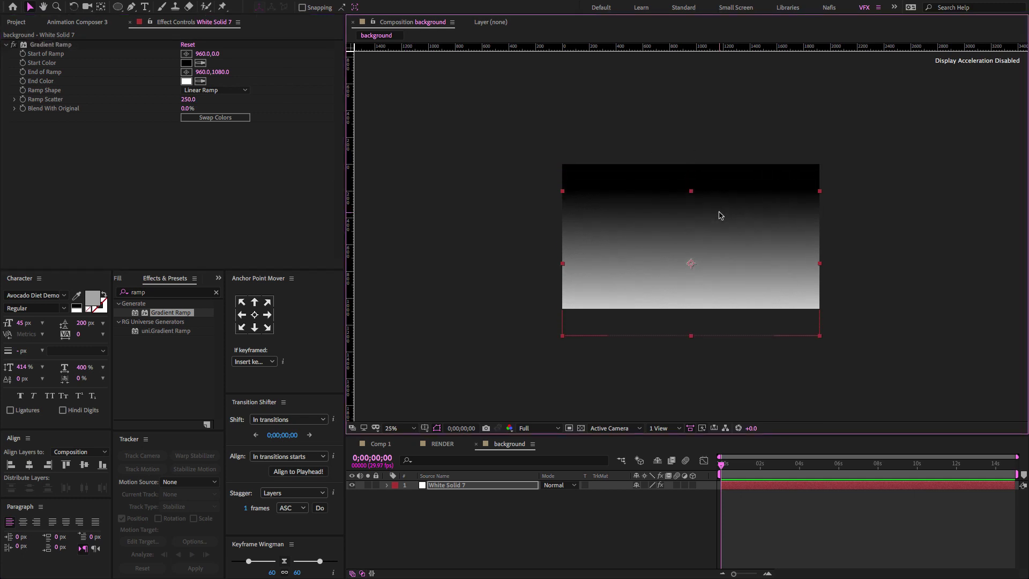
key("shift+Down")
key("shift+Down")
key("shift+Down")
key("shift+Down")
key("shift+Down")
key("shift+Down")
key("shift+Down")
key("shift+Down")
key("shift+Down")
key("shift+Down")
key("shift+Down")
key("shift+Down")
key("shift+Down")
key("shift+Down")
key("shift+Down")
key("shift+Down")
key("shift+Down")
key("shift+Down")
key("shift+Down")
key("shift+Down")
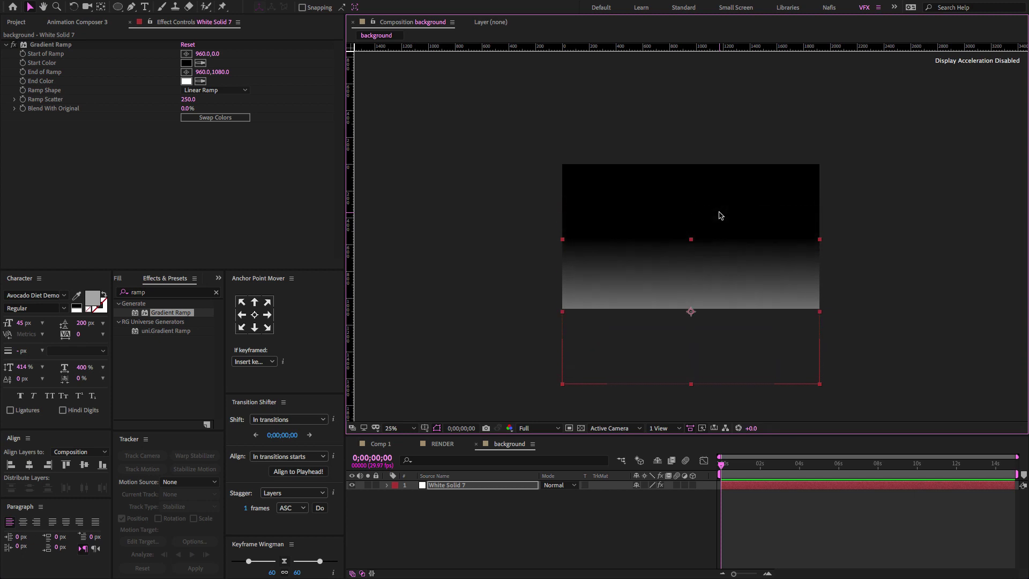
Reposition the solid's ramp points, with the end at about 964, 716 and the start at about 960, -104
left_click(97, 47)
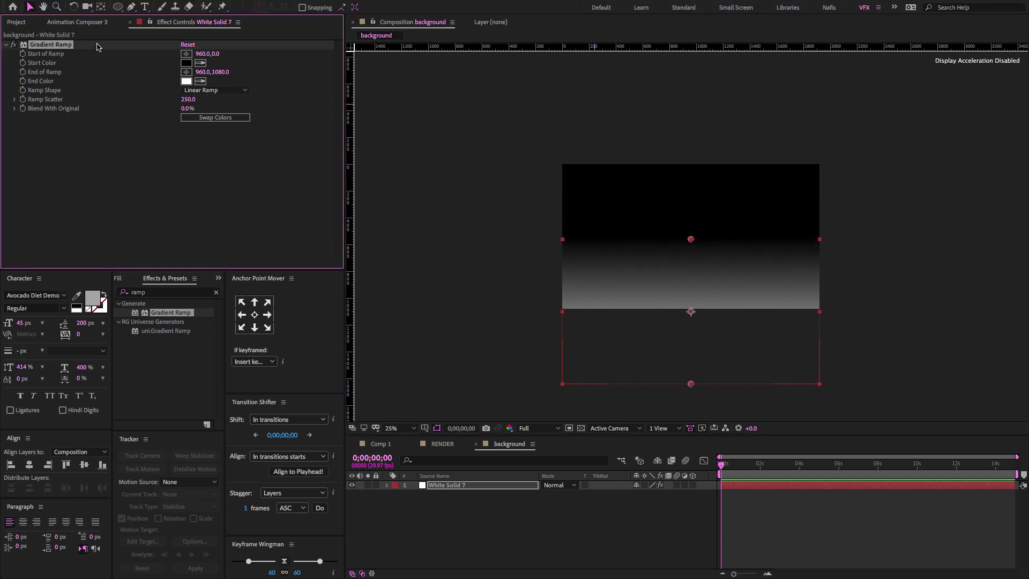
left_click(691, 391)
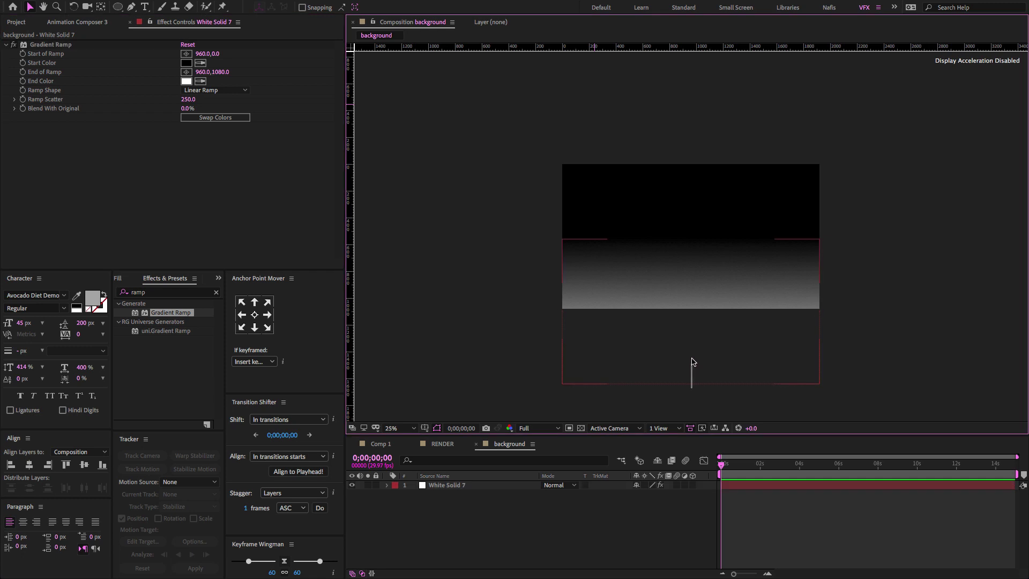
left_click(104, 46)
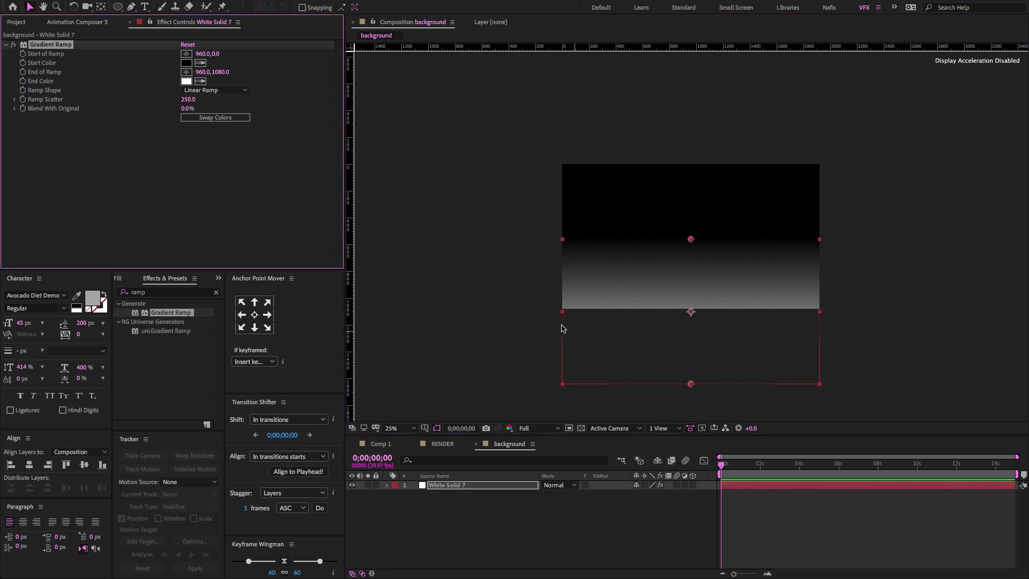
left_click_drag(691, 384, 692, 335)
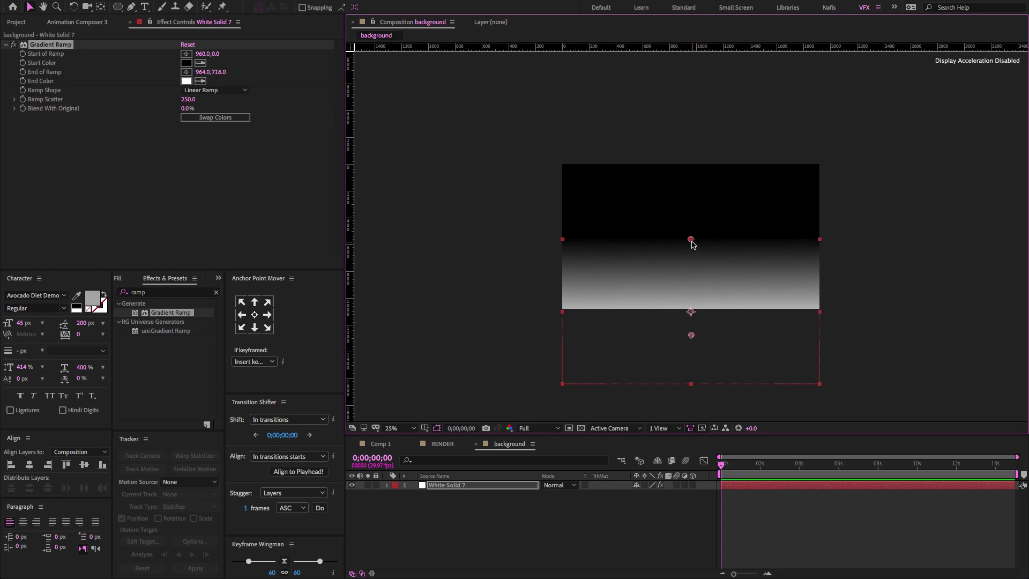
left_click_drag(690, 238, 690, 222)
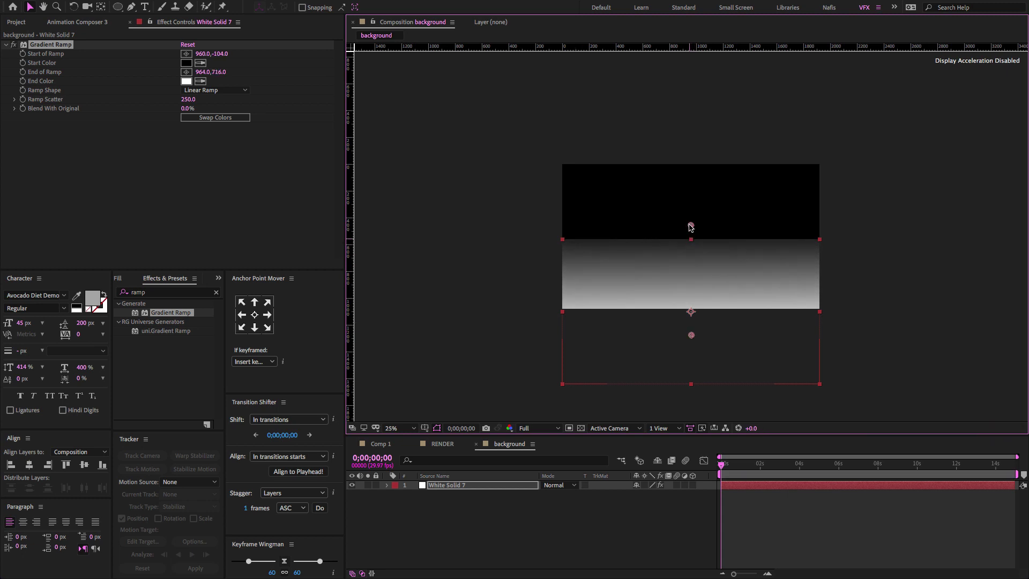
Duplicate the gradient solid and move the copy straight up until its lower edge meets the original's upper edge
left_click(498, 486)
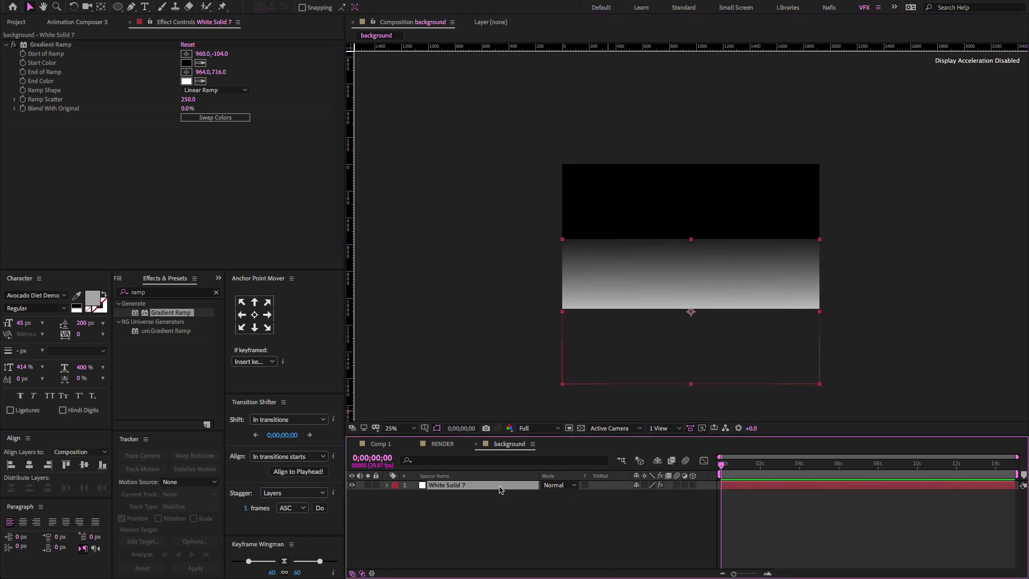
key("ctrl+d")
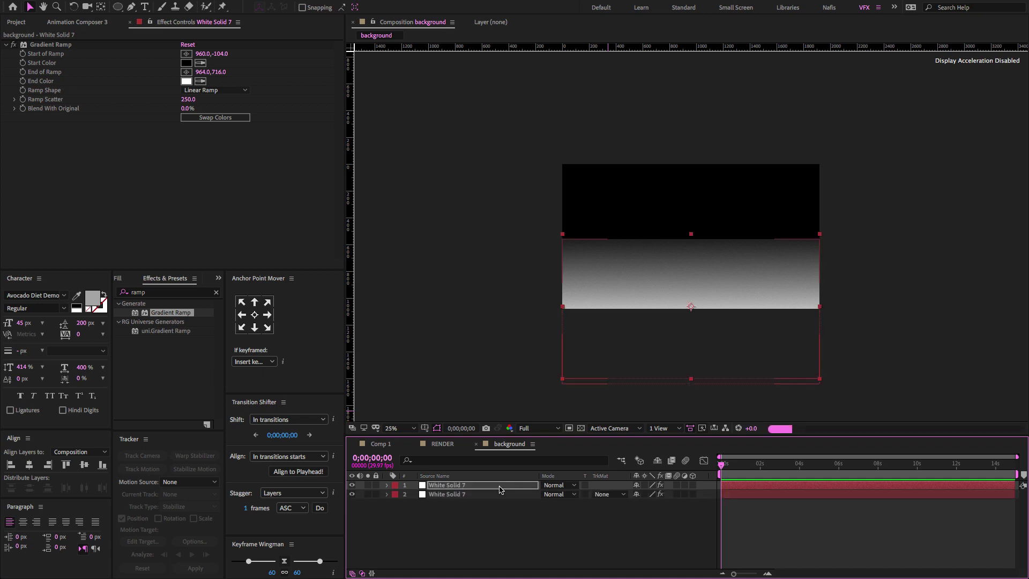
key("shift+Up")
key("shift+Up")
key("shift+Up")
key("shift+Up")
key("shift+Up")
key("shift+Up")
key("shift+Up")
key("shift+Up")
key("shift+Up")
key("shift+Up")
key("shift+Up")
key("shift+Up")
key("shift+Up")
key("shift+Up")
key("shift+Up")
key("shift+Up")
key("shift+Up")
key("shift+Up")
key("shift+Up")
key("shift+Up")
key("shift+Up")
key("shift+Up")
key("shift+Up")
key("shift+Up")
key("shift+Up")
key("shift+Up")
key("shift+Up")
key("shift+Up")
key("shift+Up")
key("shift+Up")
key("shift+Up")
key("shift+Up")
key("shift+Up")
key("shift+Up")
key("shift+Up")
key("shift+Up")
key("shift+Up")
key("shift+Up")
key("shift+Up")
key("shift+Up")
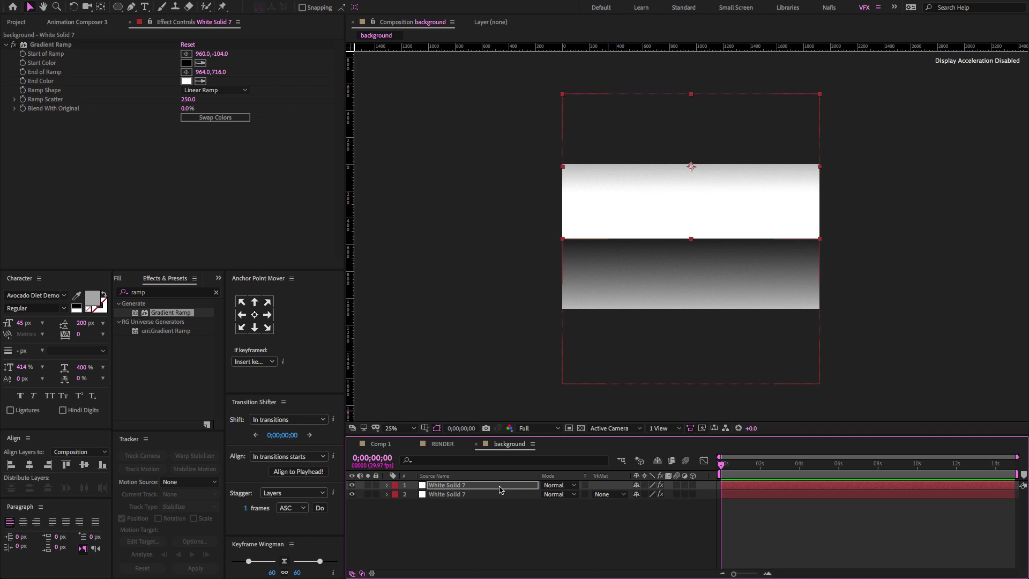
Swap the upper solid's ramp colors and move its ramp end to about 968, 1292 and start to about 956, 296
left_click(224, 118)
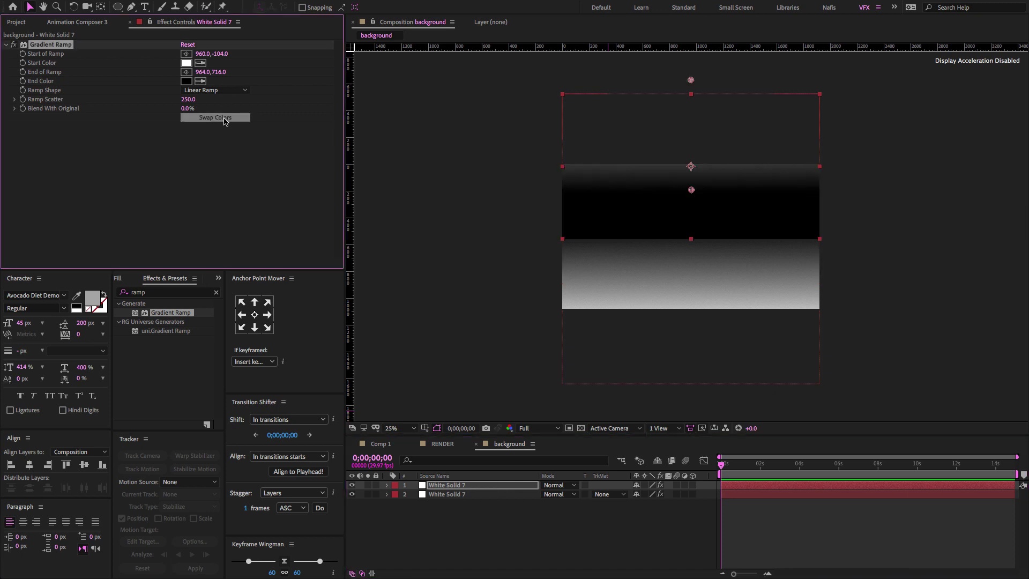
left_click_drag(692, 191, 692, 267)
left_click_drag(691, 80, 690, 134)
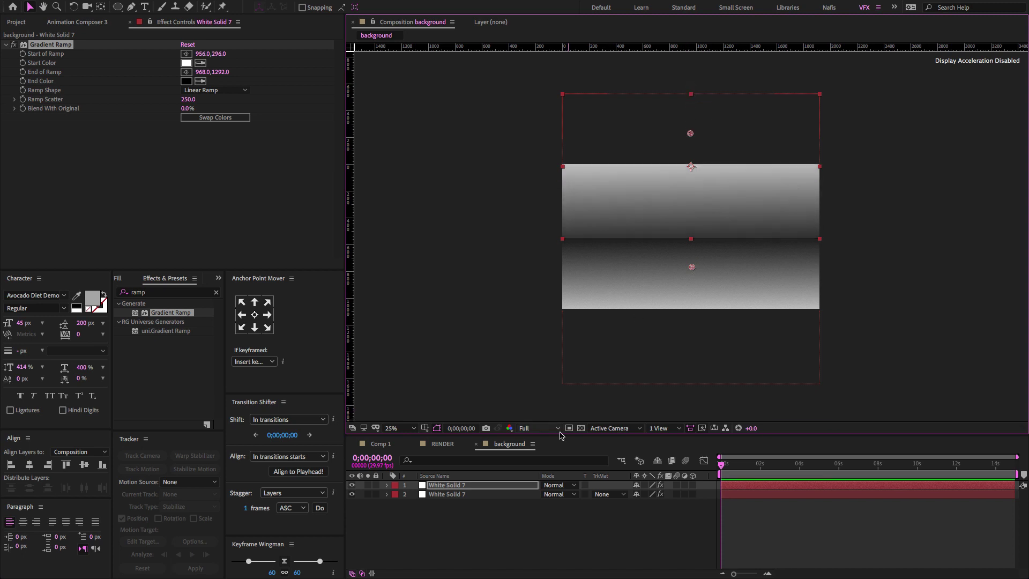
Blend the lower solid's gradient into the upper one by moving its ramp start to about 956, -208 and end to about 960, 656
left_click(489, 486)
left_click(490, 494)
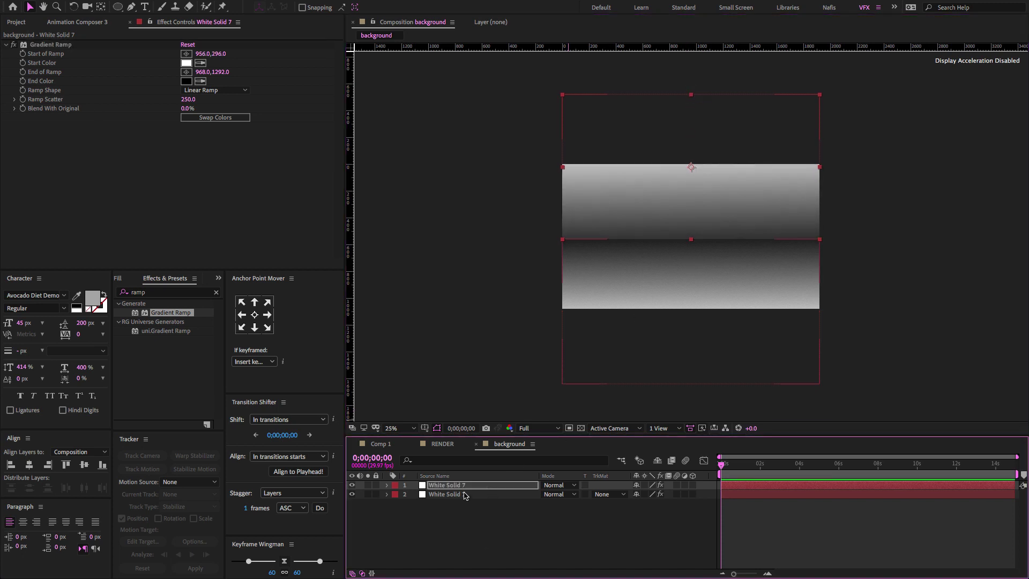
left_click_drag(690, 218, 691, 217)
left_click(690, 218)
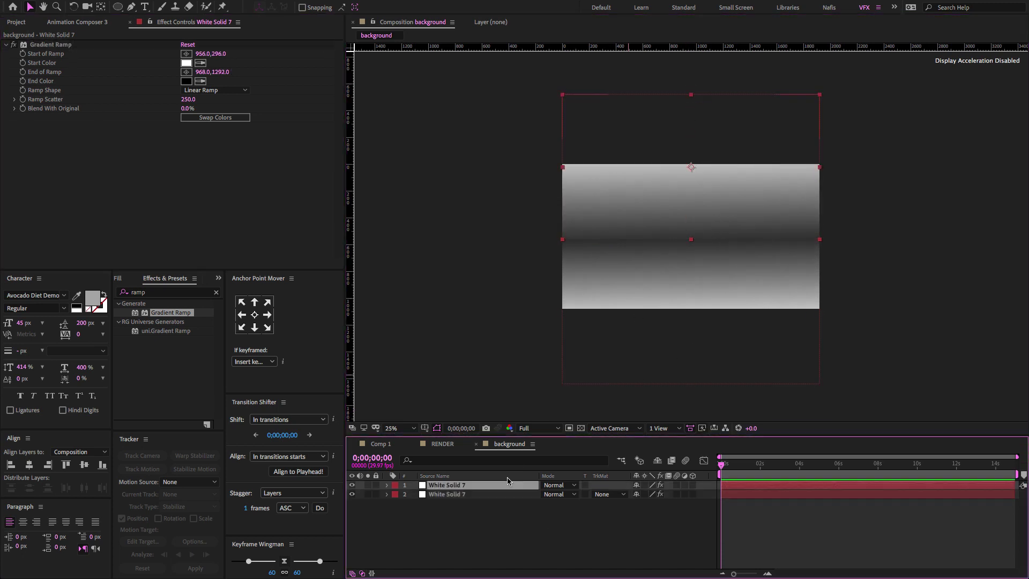
left_click_drag(691, 276, 692, 278)
key("ctrl+z")
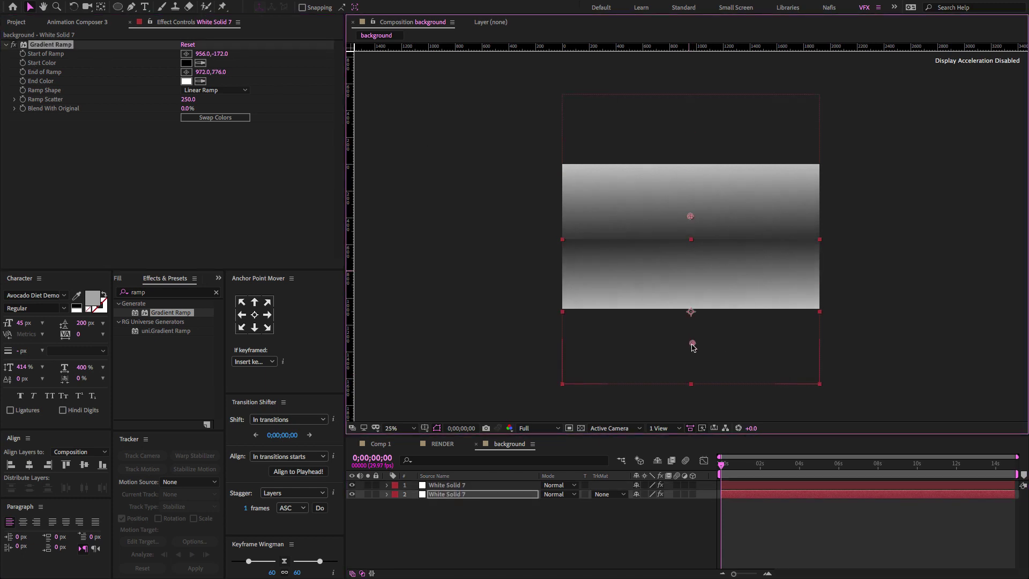
left_click_drag(691, 336, 690, 327)
left_click_drag(690, 216, 690, 209)
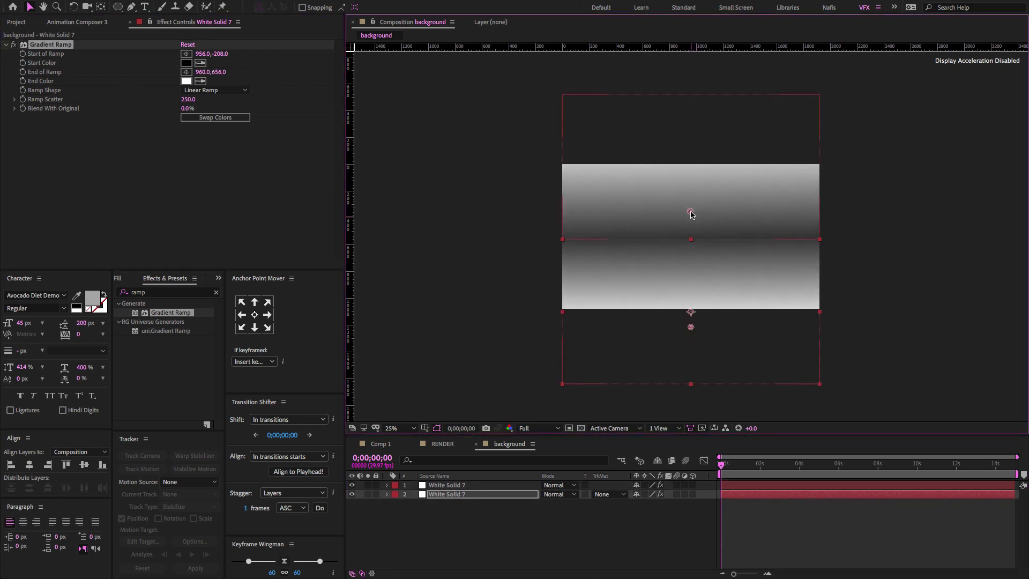
Set the lower solid's ramp end color to light blue CEE4FF
left_click(186, 81)
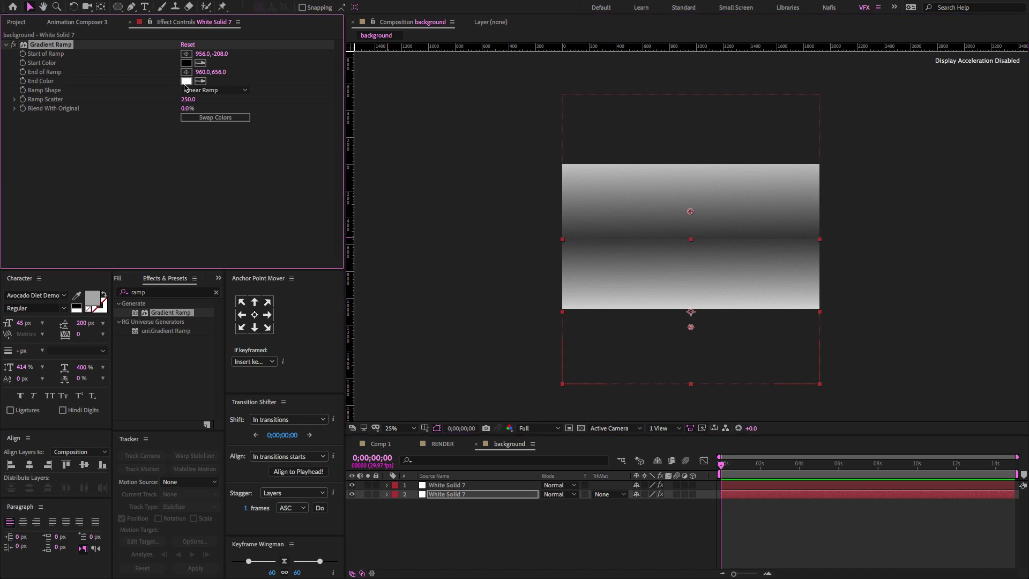
left_click_drag(274, 225, 272, 216)
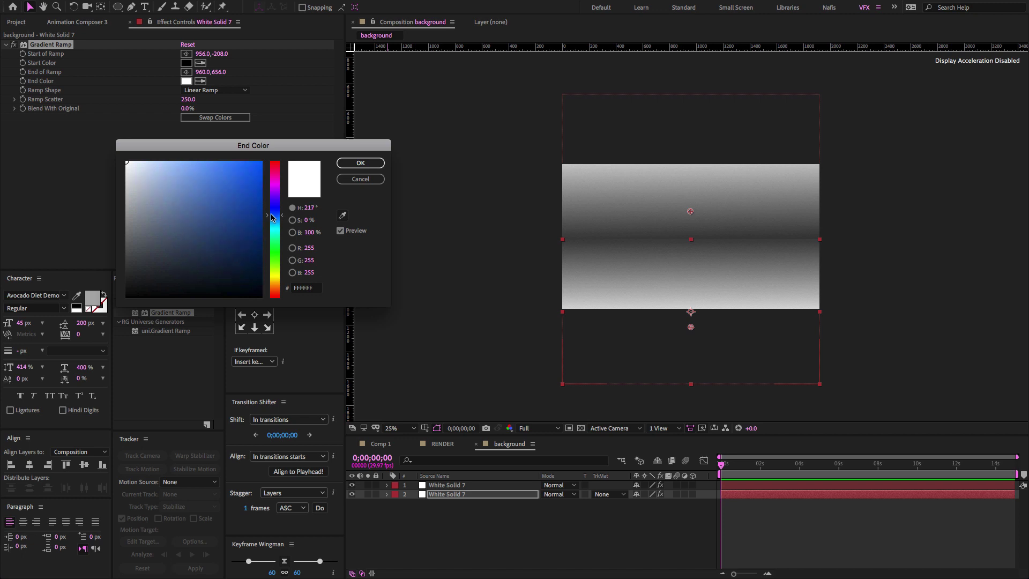
left_click_drag(140, 168, 147, 146)
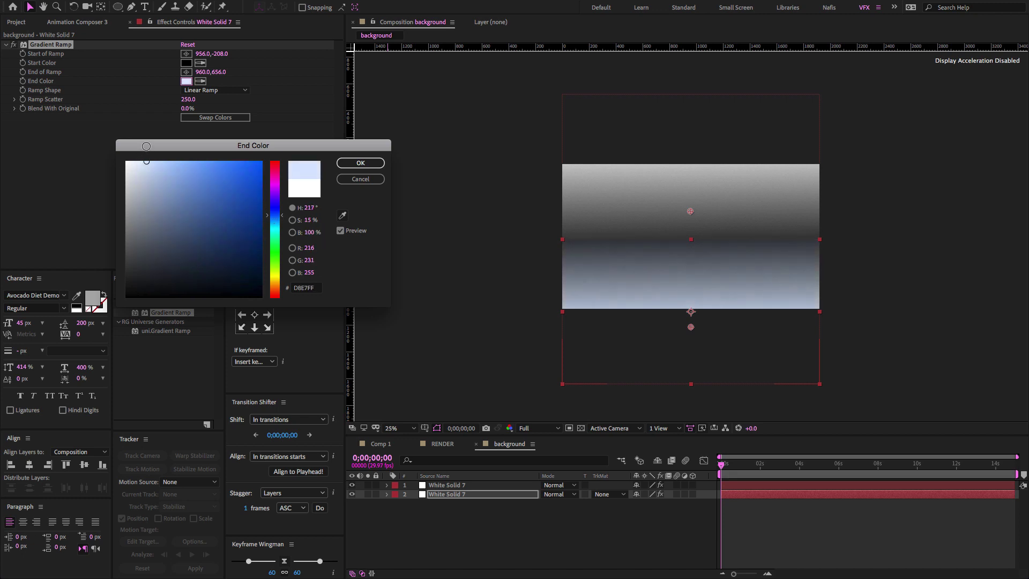
left_click(312, 290)
type("CCE3FF")
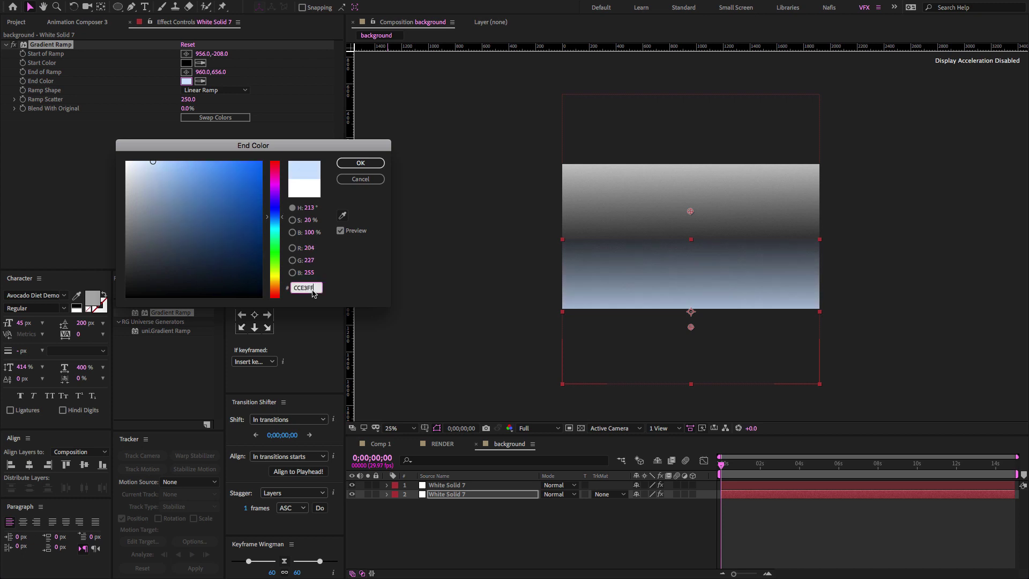
left_click_drag(155, 161, 151, 156)
left_click(364, 165)
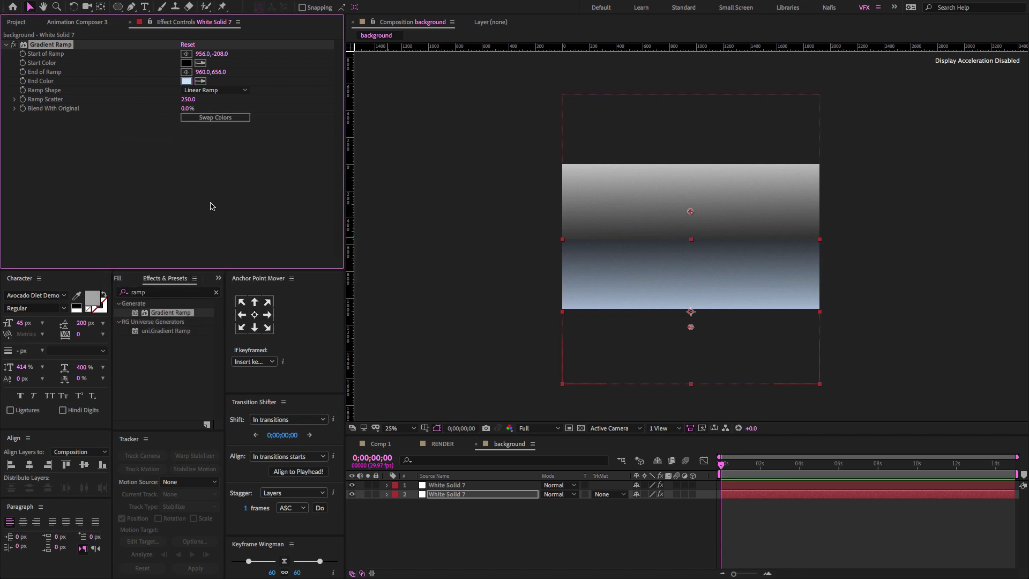
Copy the lower solid's end color CEE4FF and apply it as the upper solid's ramp end color
left_click(186, 81)
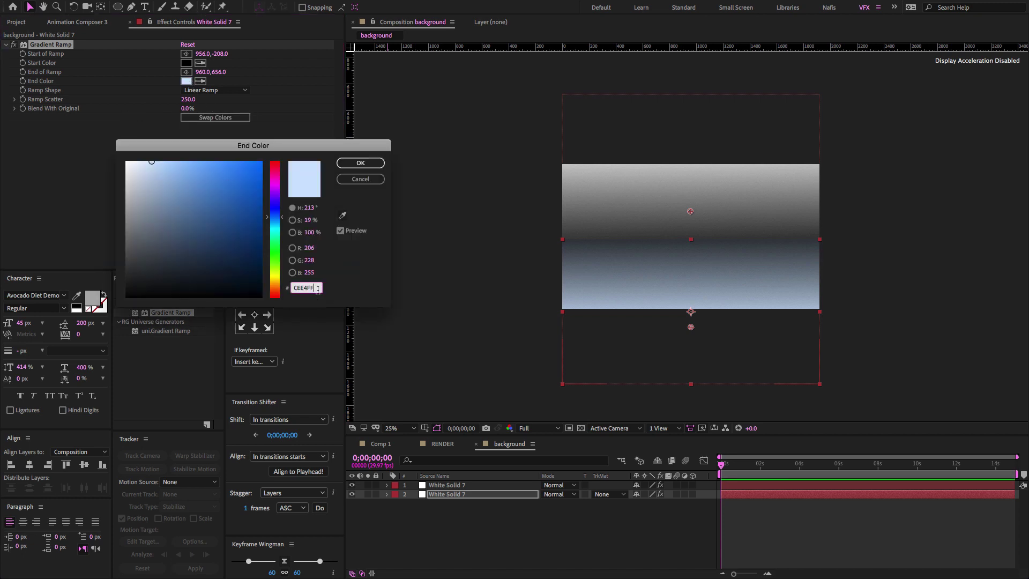
left_click(355, 164)
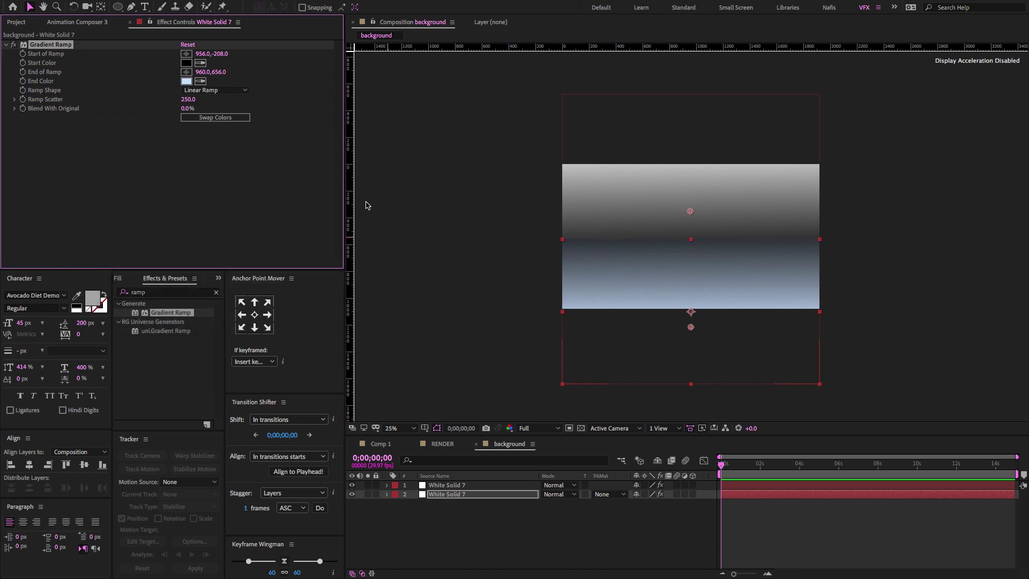
left_click(440, 486)
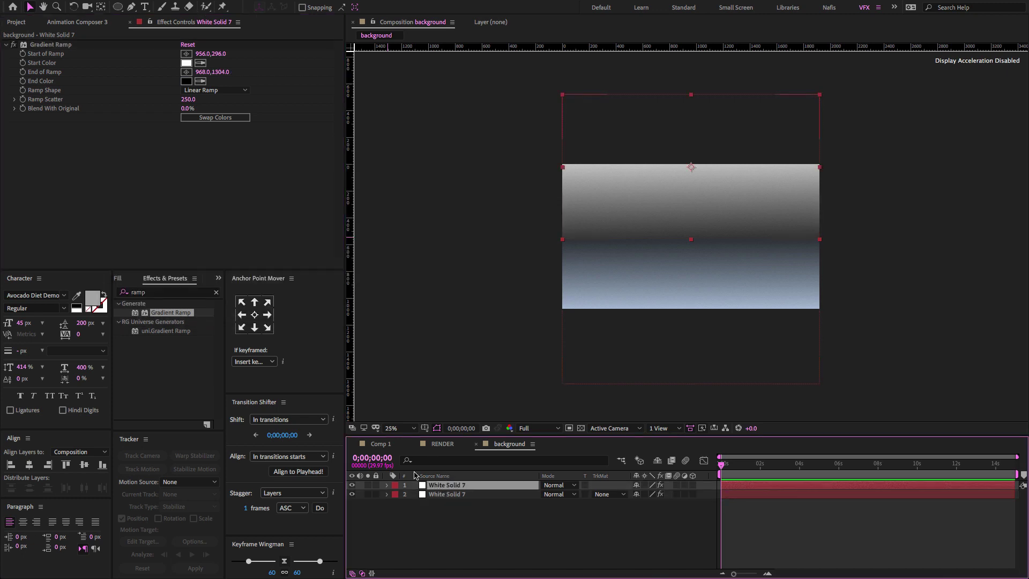
left_click(186, 81)
type("CEE4FF")
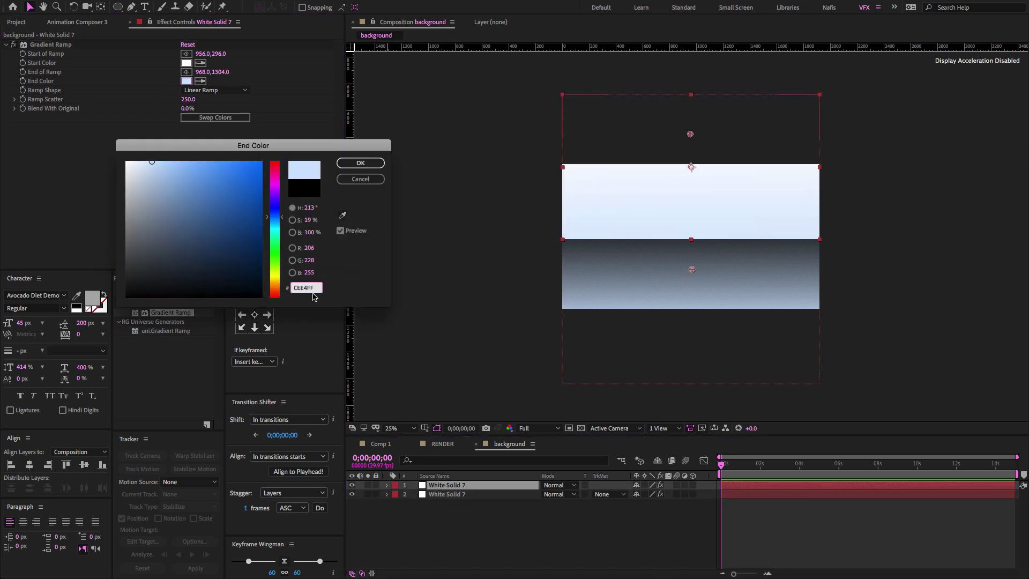
left_click(365, 166)
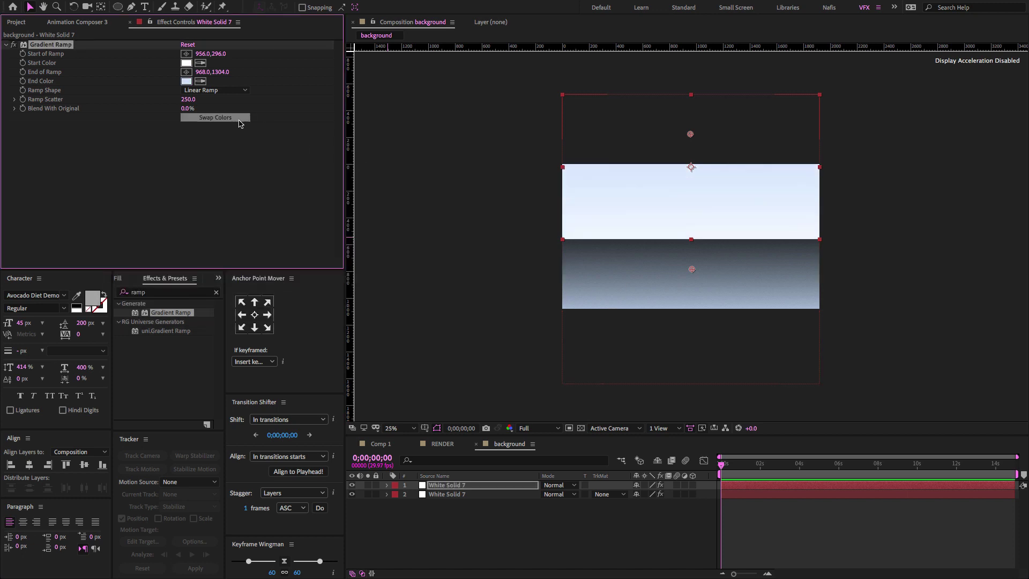
Set the upper solid's ramp start color to black 000000 and swap its start and end colors
left_click(186, 63)
type("000000")
left_click(361, 166)
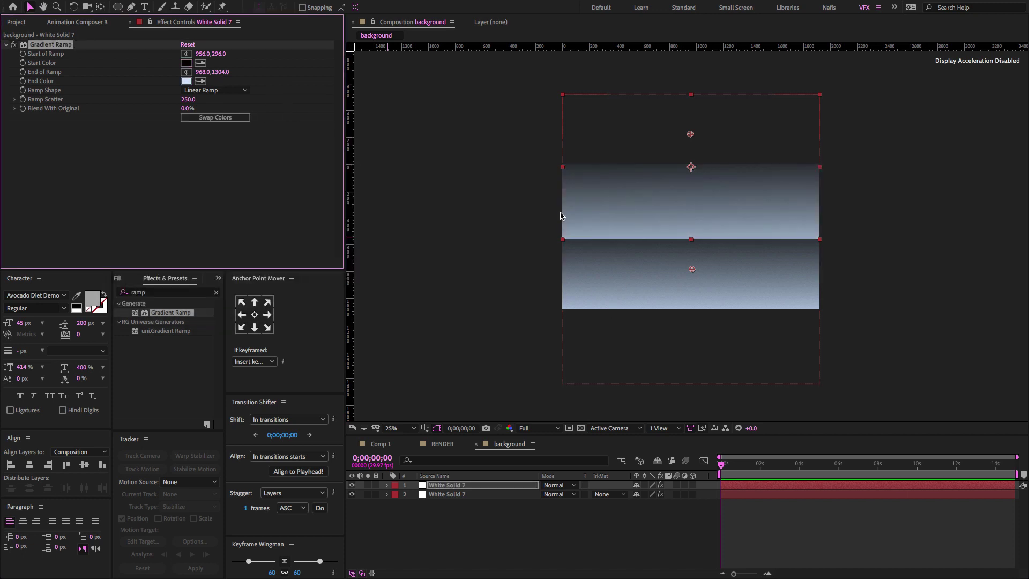
left_click(239, 119)
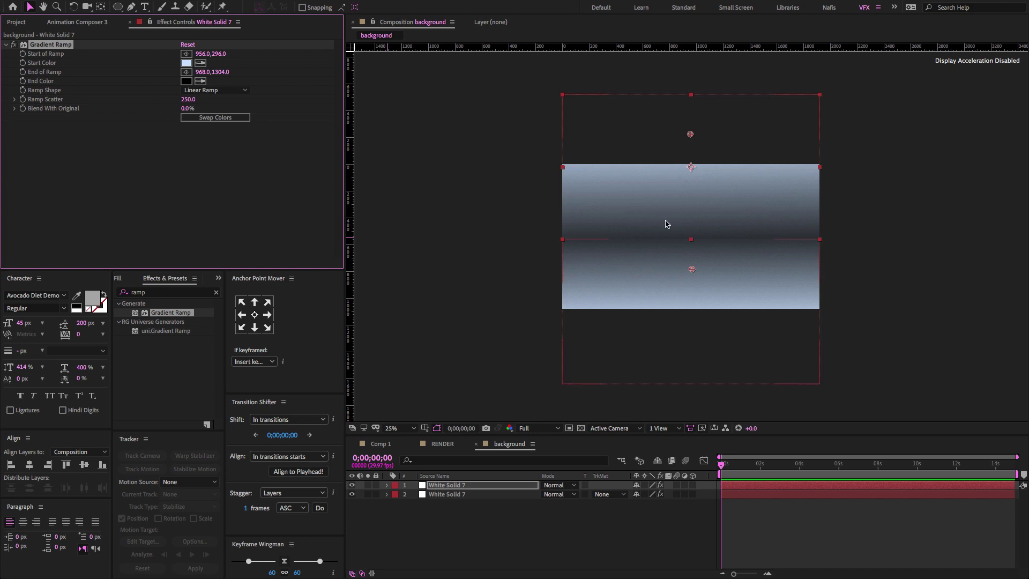
Move the upper solid's ramp start to about 960, 504 and raise its end slightly; reposition the lower's to about 960, -180 and 960, 528
left_click_drag(691, 134, 691, 163)
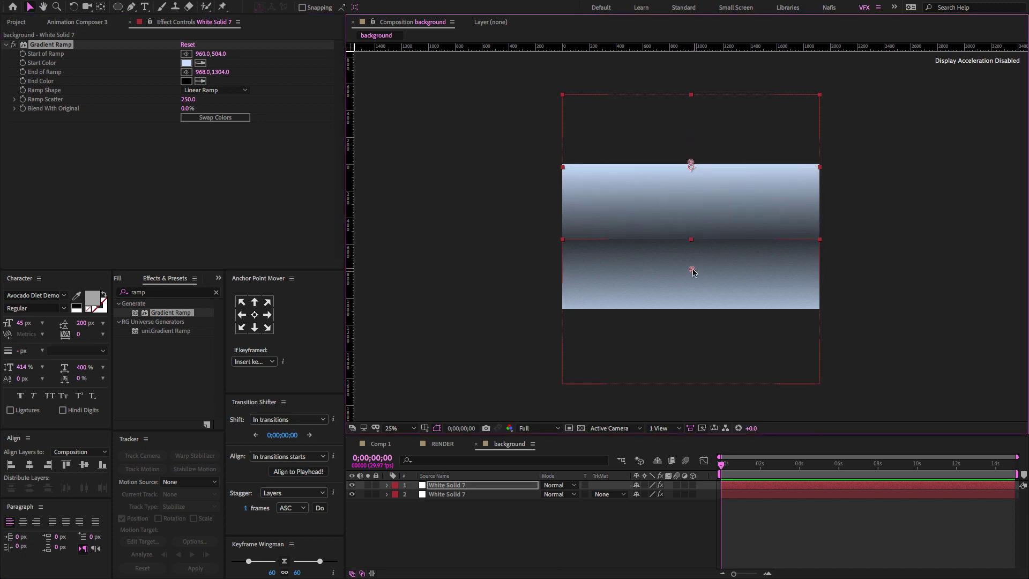
left_click_drag(691, 269, 689, 259)
left_click(705, 340)
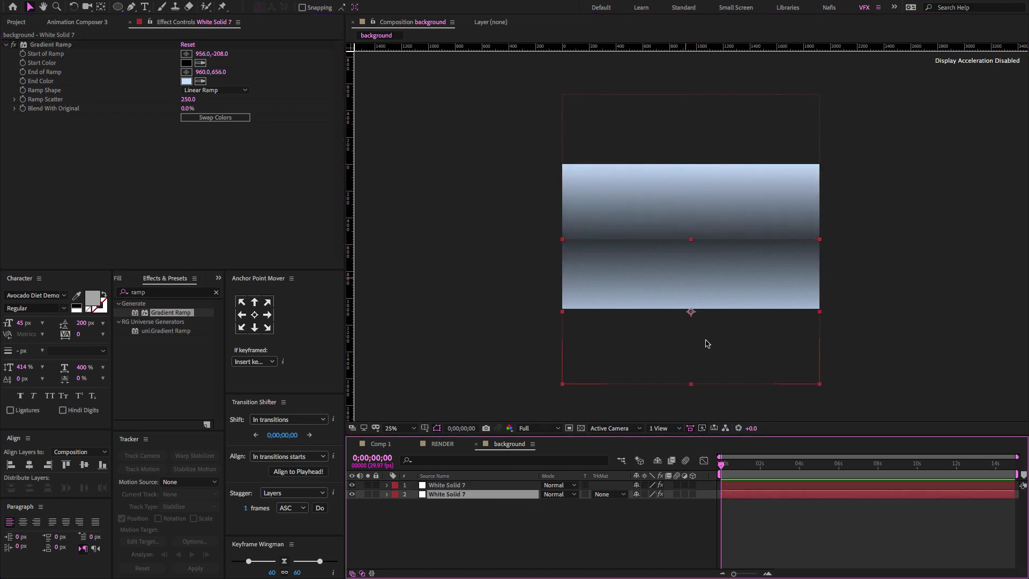
left_click(314, 138)
left_click_drag(691, 326, 690, 311)
left_click_drag(690, 216, 691, 217)
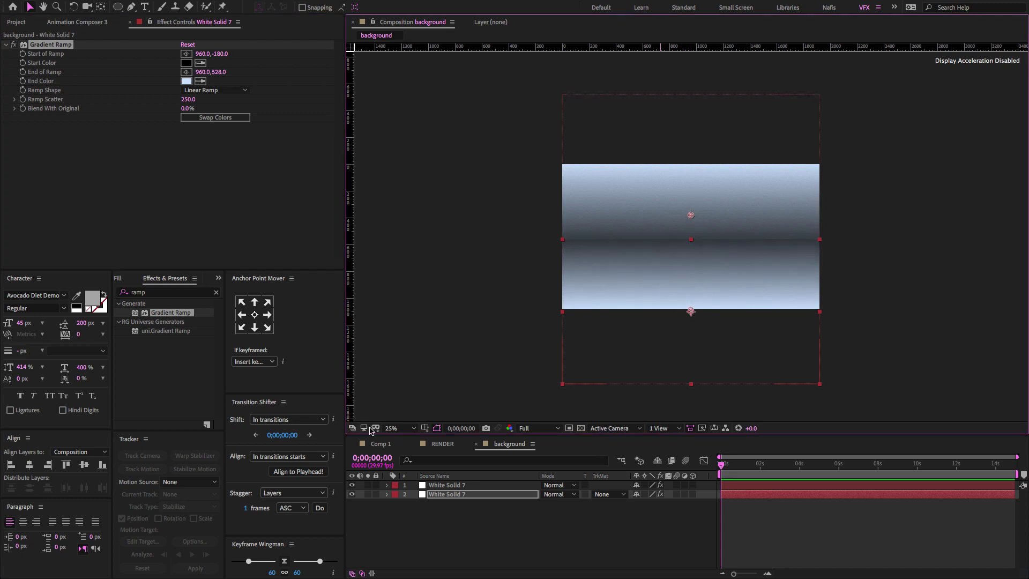
Pre-compose both gradient solids into a new composition named BG, moving all attributes into it
left_click(391, 429)
left_click(401, 239)
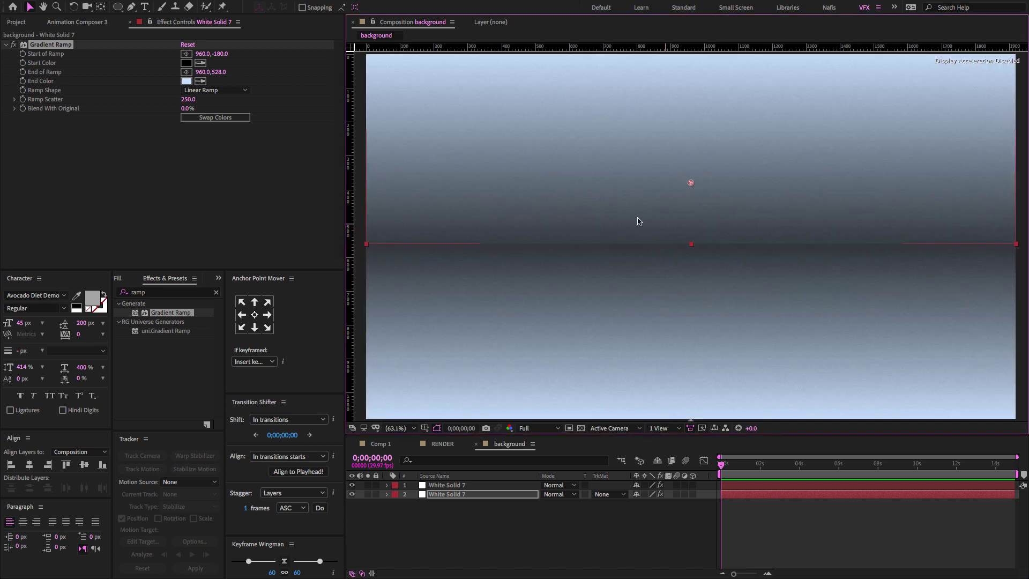
key("comma")
left_click_drag(496, 530, 464, 487)
right_click(464, 488)
left_click(513, 530)
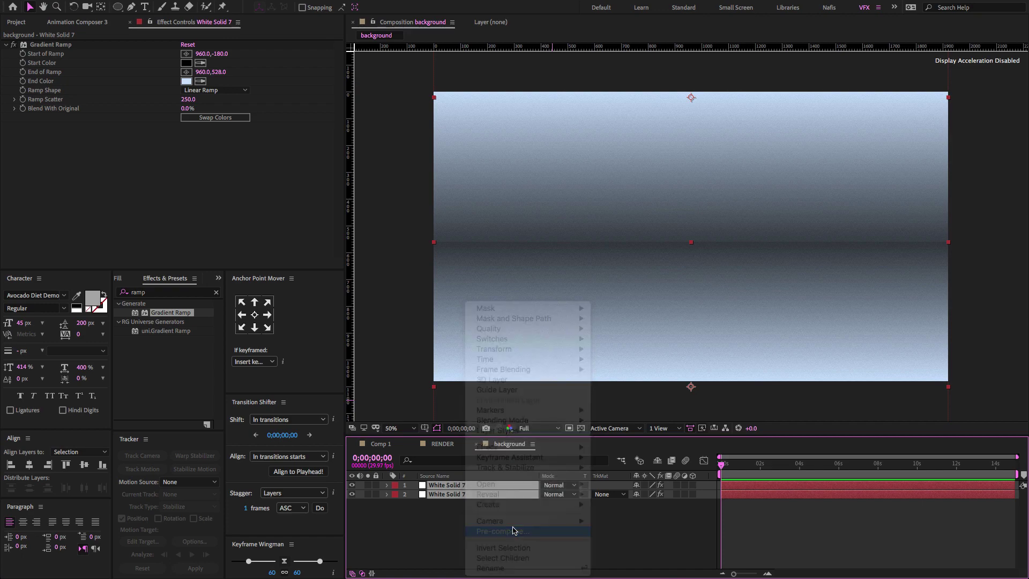
type("BG")
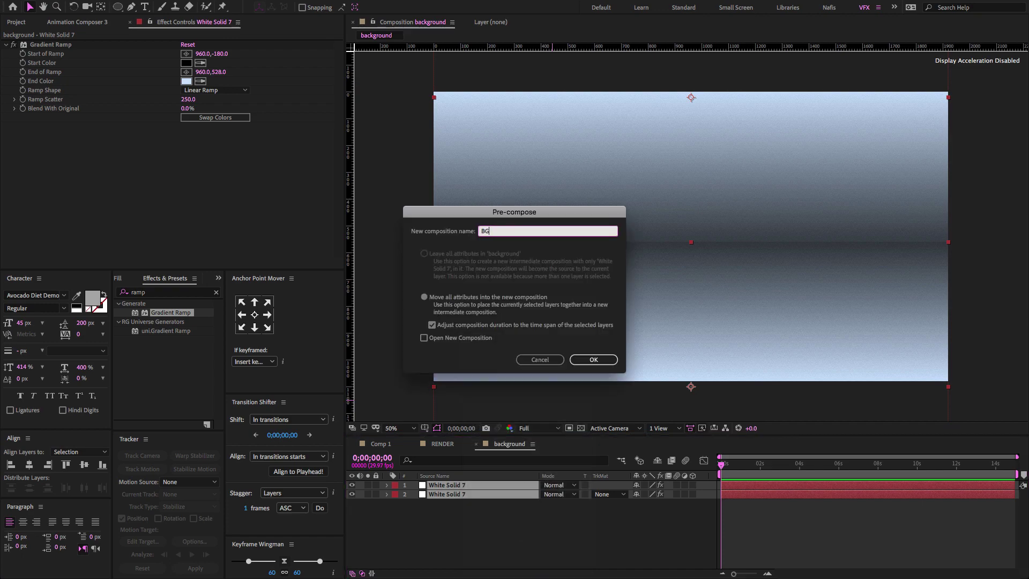
left_click(582, 360)
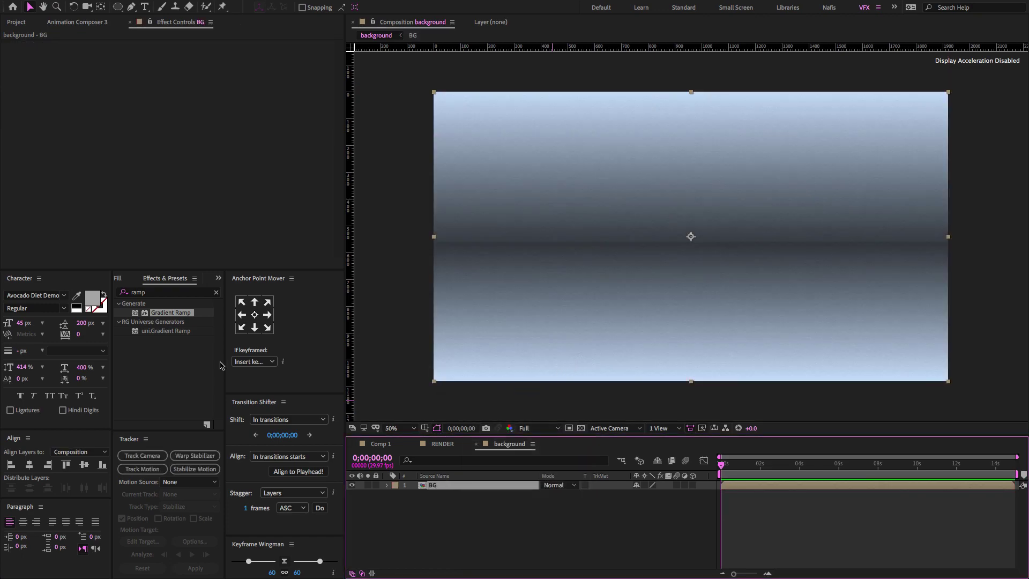
Find the Compound Blur effect and apply it to the BG layer
left_click(164, 293)
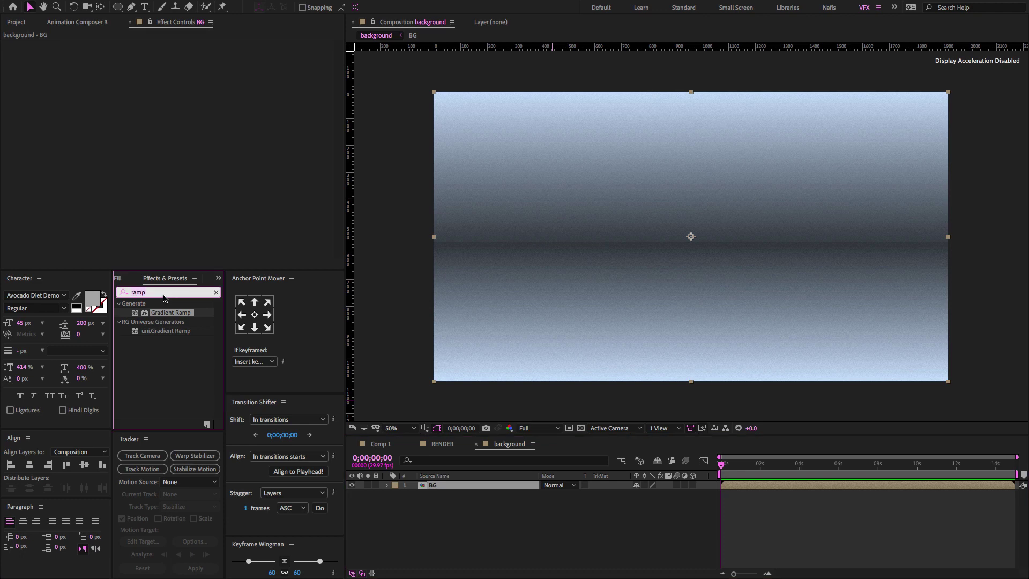
key("BackSpace")
key("BackSpace")
key("BackSpace")
key("BackSpace")
type("compou")
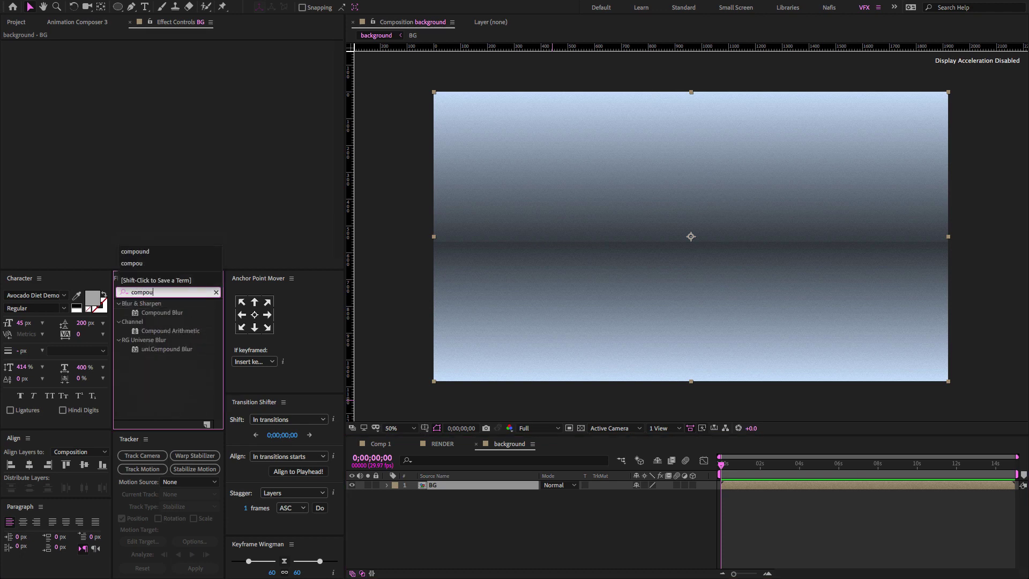
left_click_drag(163, 313, 494, 486)
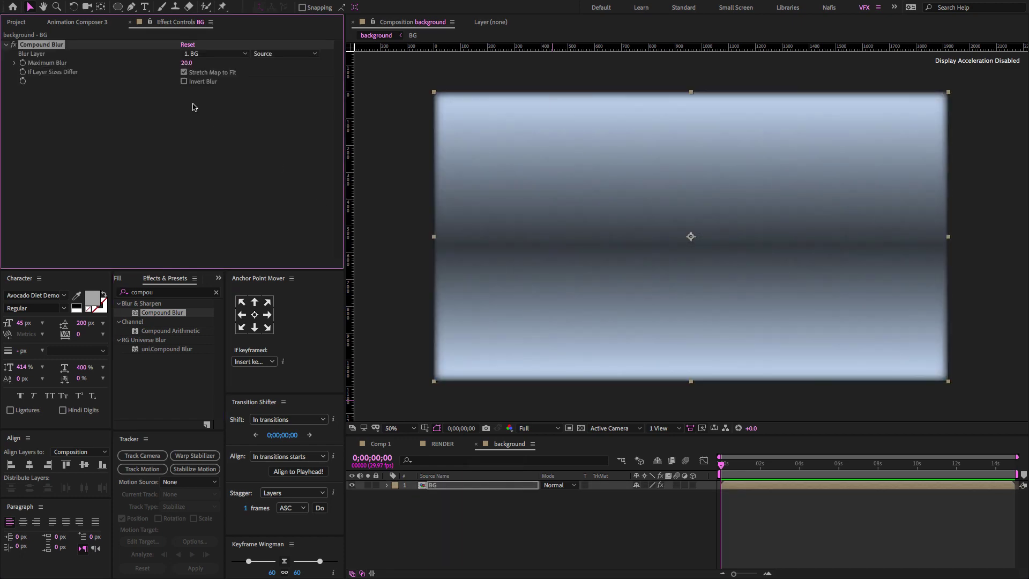
Reduce the Compound Blur's Maximum Blur on the BG layer to 3
left_click(184, 63)
type("4")
key("Return")
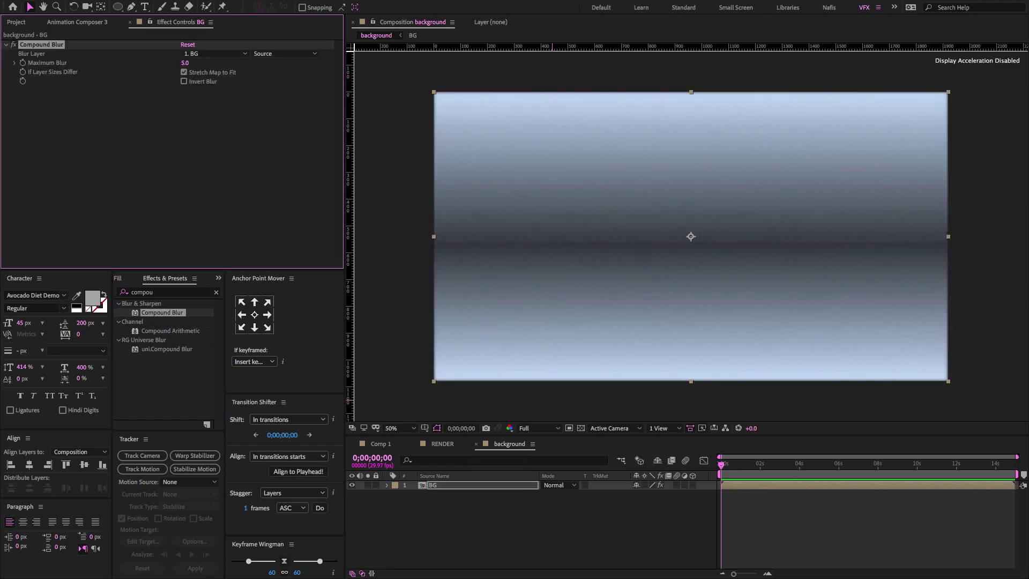
left_click(184, 63)
key("Return")
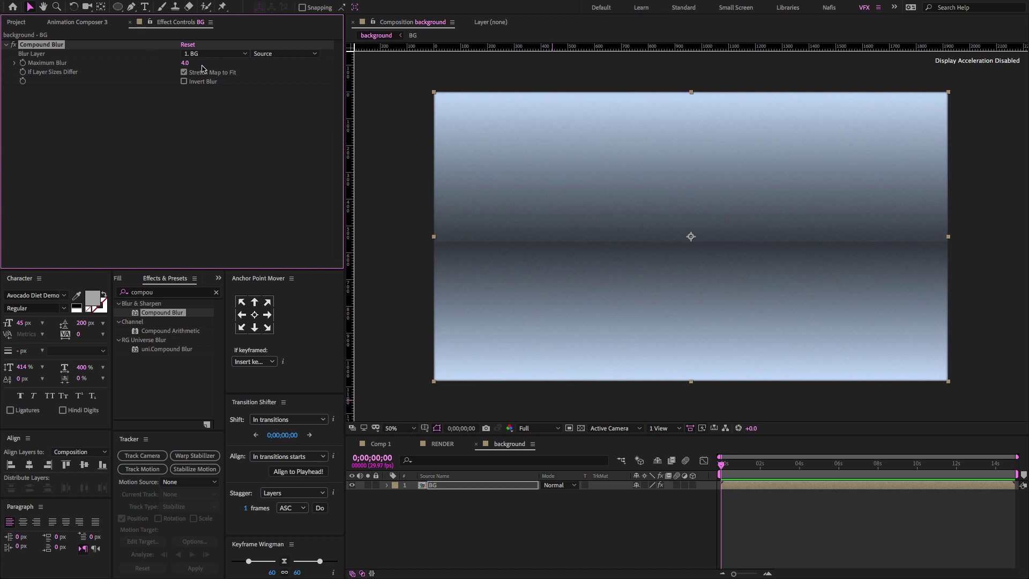
left_click(185, 63)
type("3")
key("Return")
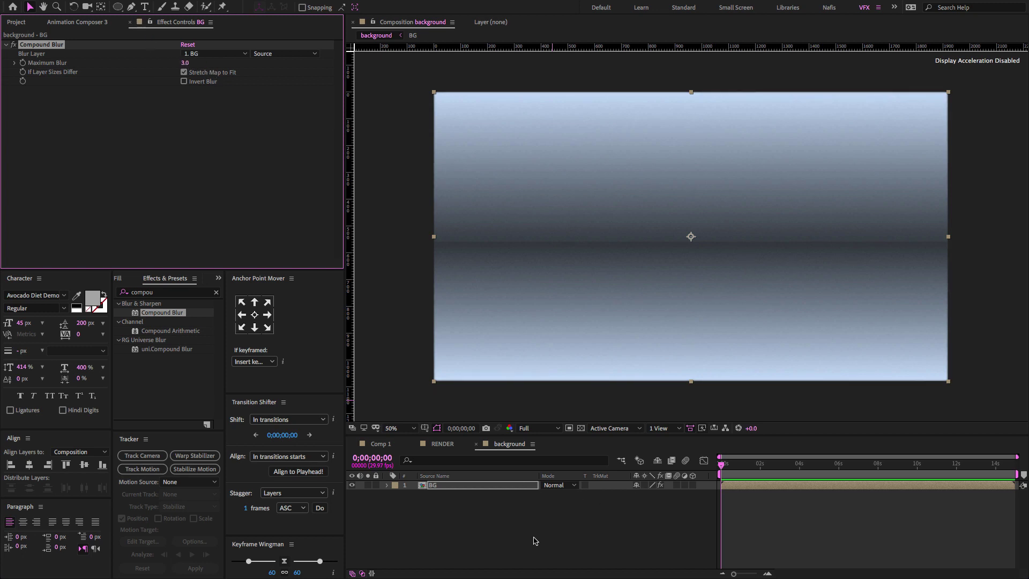
Add the background composition from the COMPS folder as a layer in the RENDER composition
left_click(429, 447)
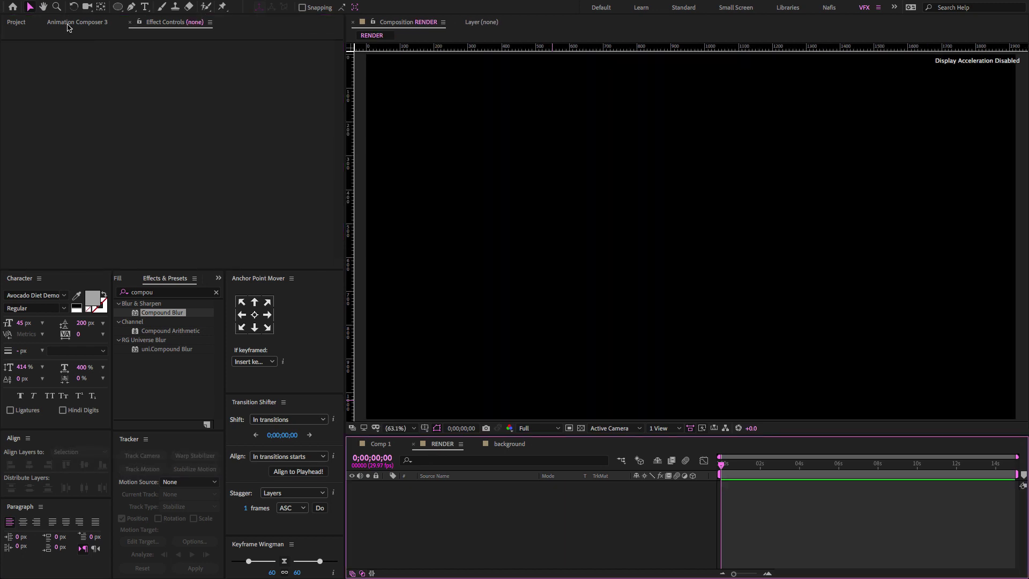
left_click(16, 23)
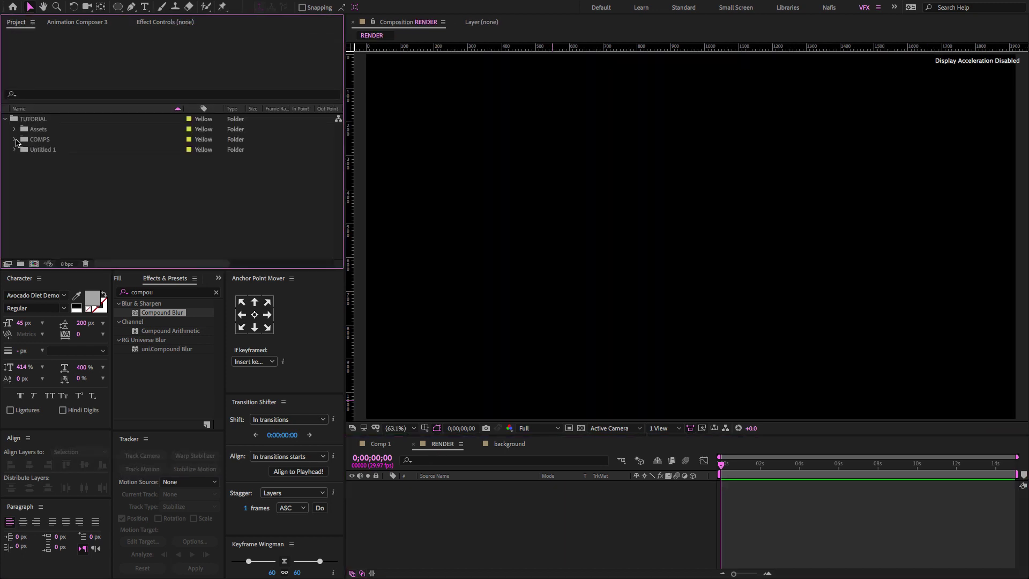
left_click(15, 140)
left_click_drag(33, 152, 468, 501)
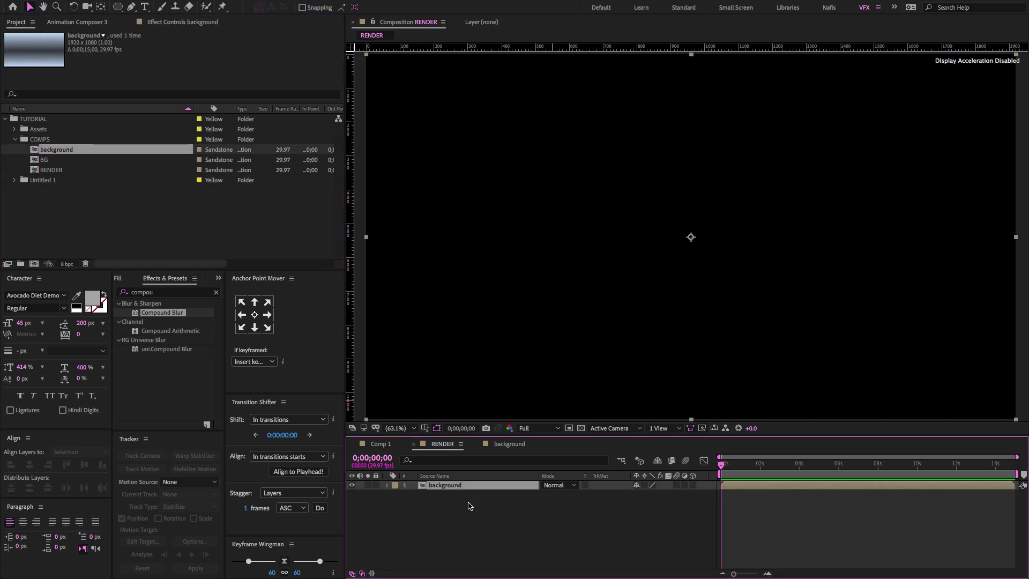
key("comma")
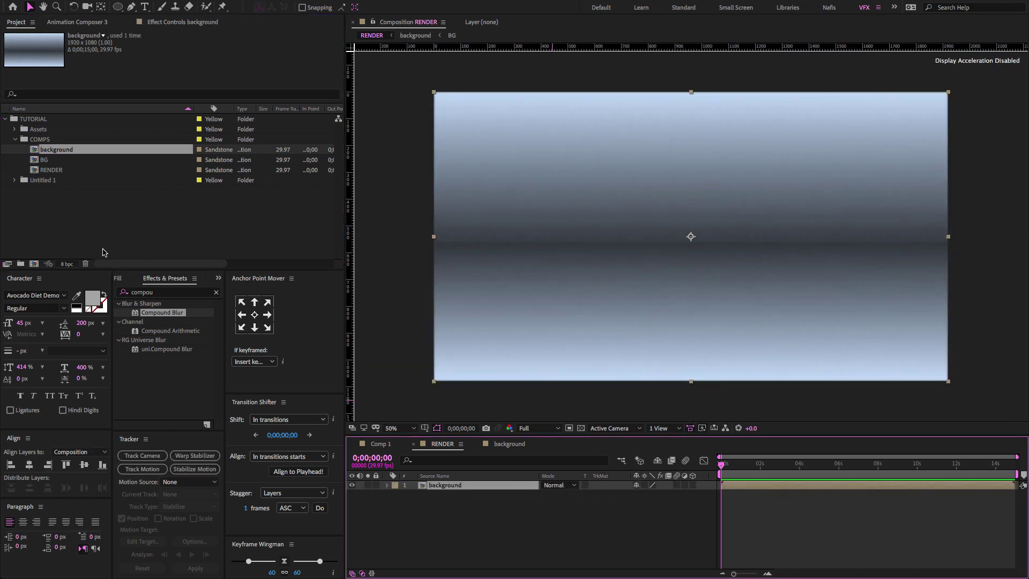
Place Zomato.png from the Assets folder above the background layer in RENDER and scale it to 8%
left_click(14, 130)
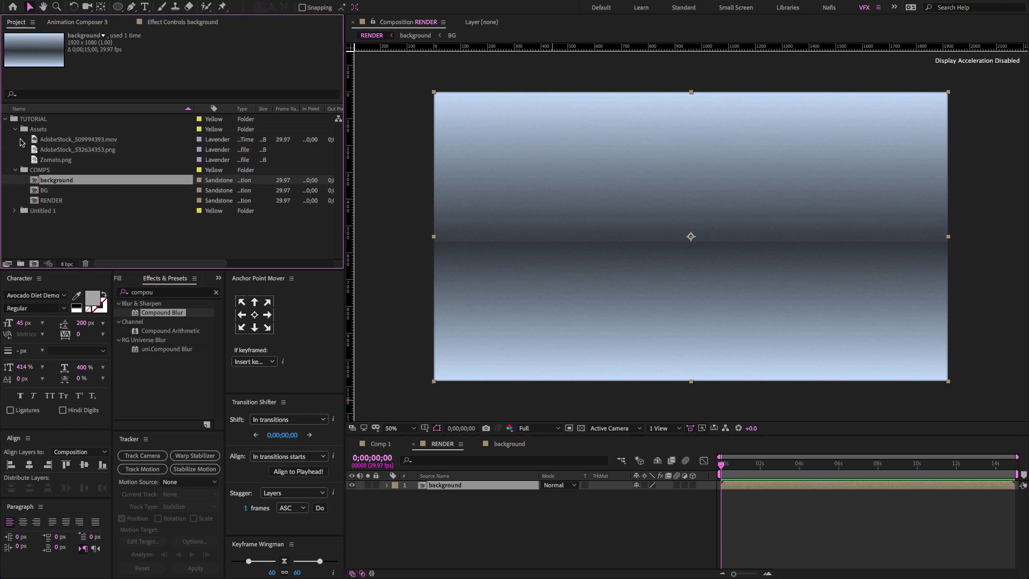
left_click(39, 159)
left_click_drag(81, 160, 529, 484)
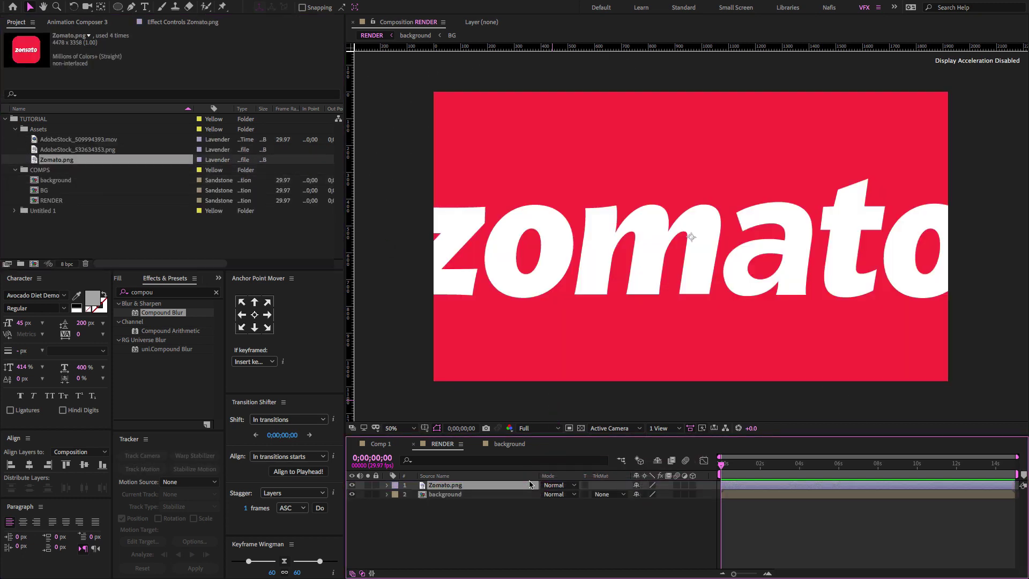
key("s")
left_click(668, 494)
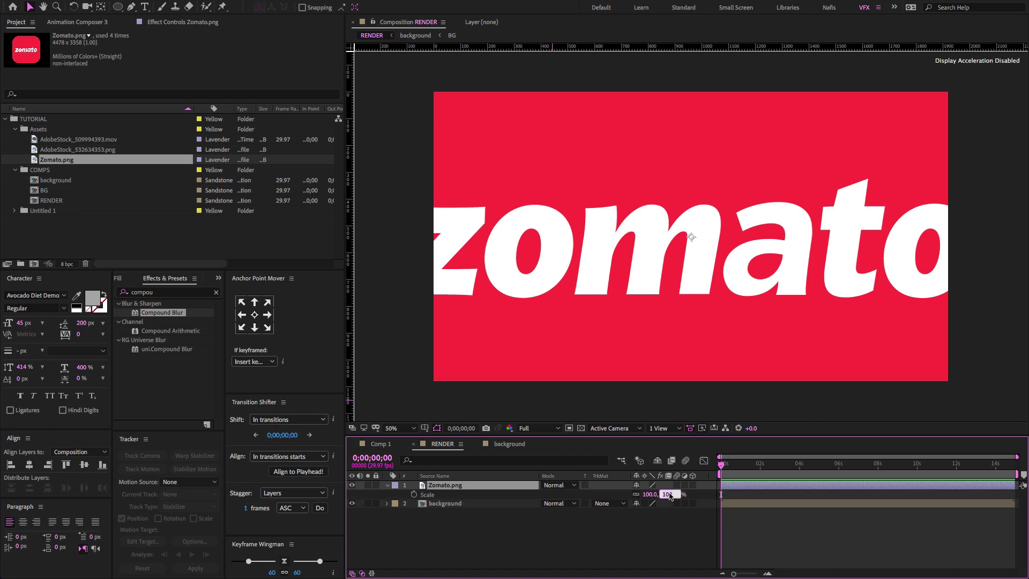
key("Return")
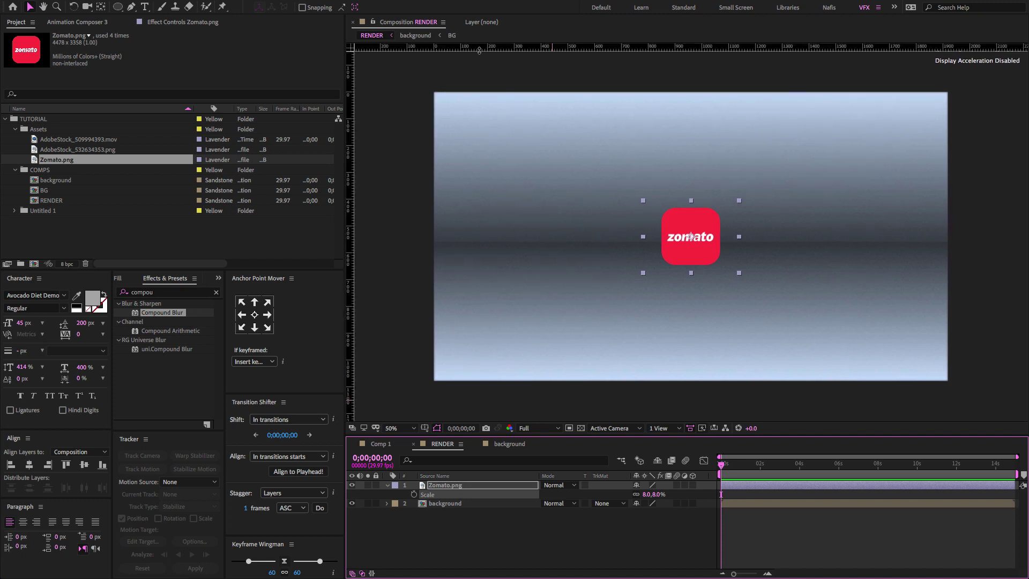
Add a horizontal and a vertical guide near the frame's upper-left corner and align the Zomato logo's top and left edges to them
left_click_drag(479, 46, 481, 116)
left_click_drag(386, 118, 456, 131)
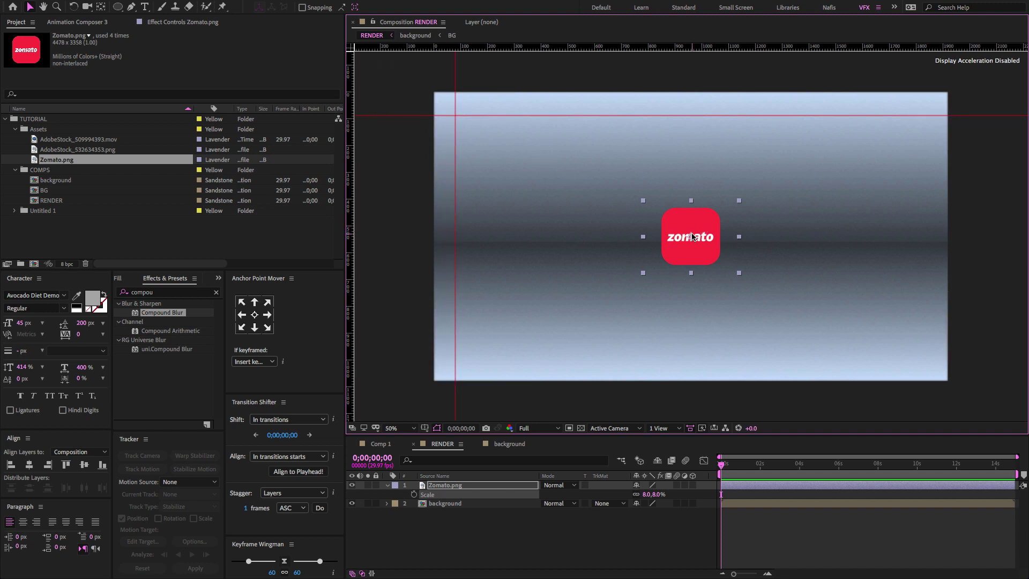
left_click_drag(695, 224, 485, 145)
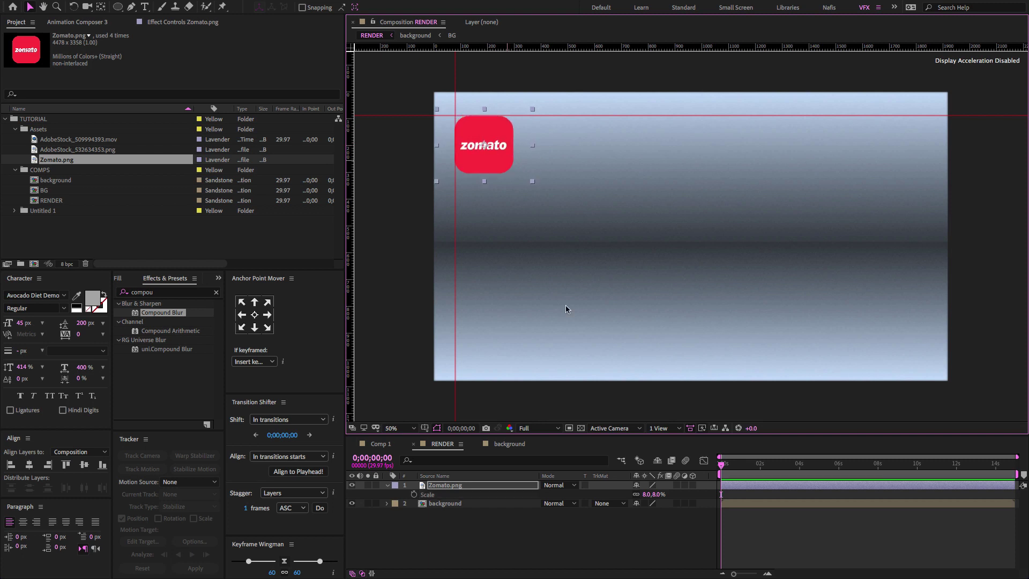
Scale the Zomato logo down to 6% and realign its top and left edges with the two guides
left_click_drag(661, 494, 657, 494)
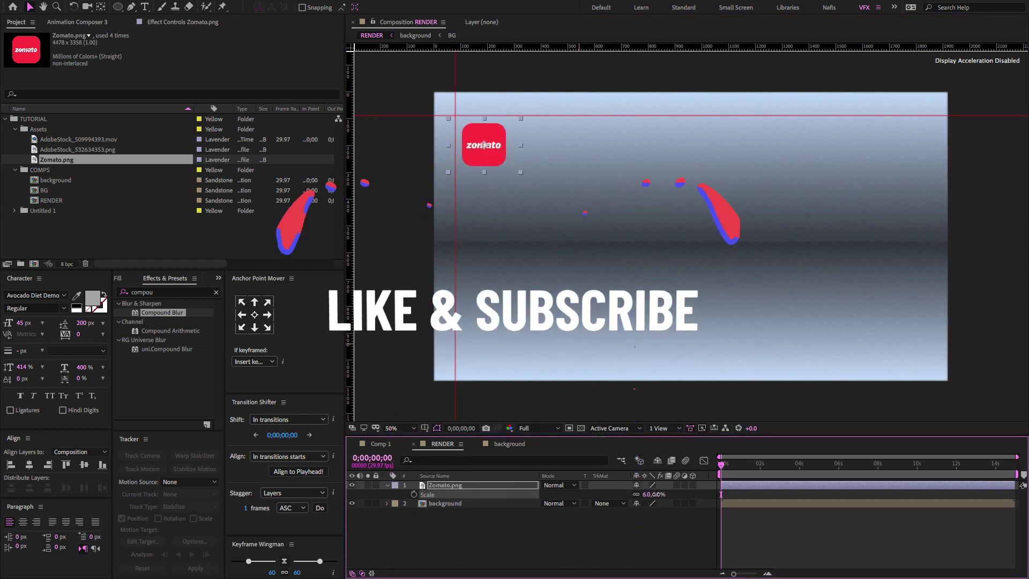
left_click_drag(479, 150, 479, 139)
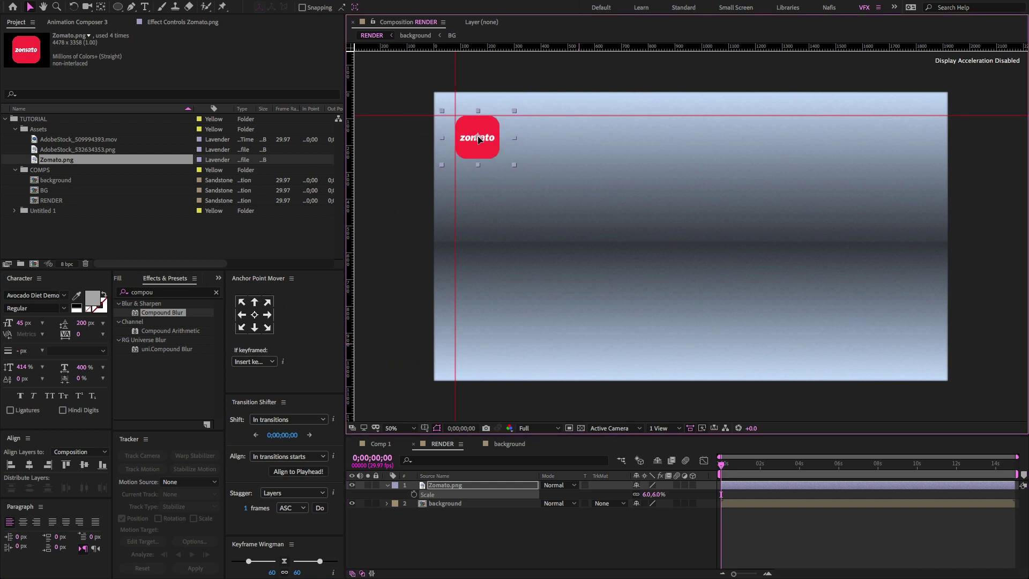
left_click(498, 539)
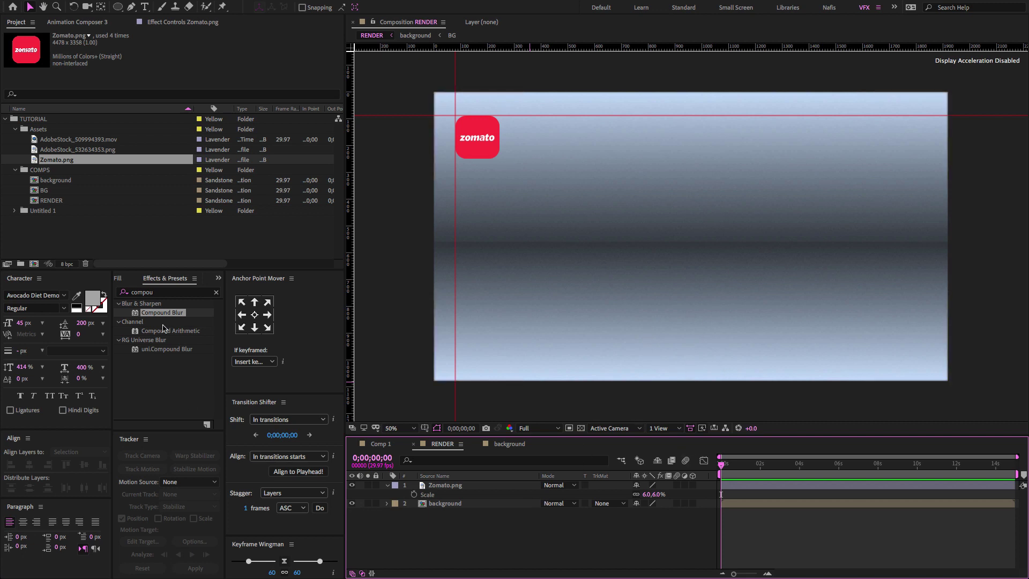
Clear the effects search and add a text layer reading "Everyday" in the lower part of the frame
left_click(216, 293)
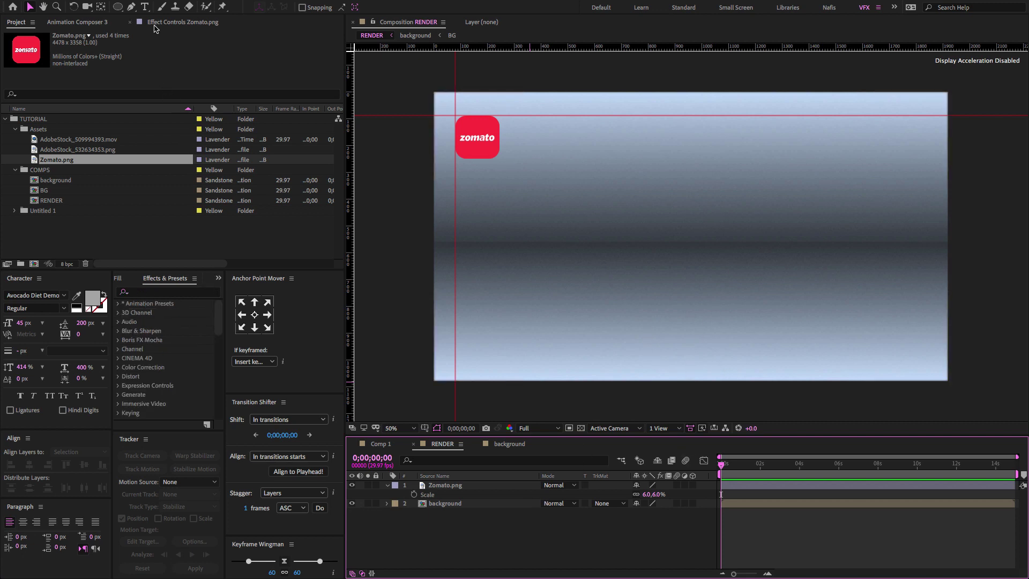
left_click(145, 7)
left_click(683, 339)
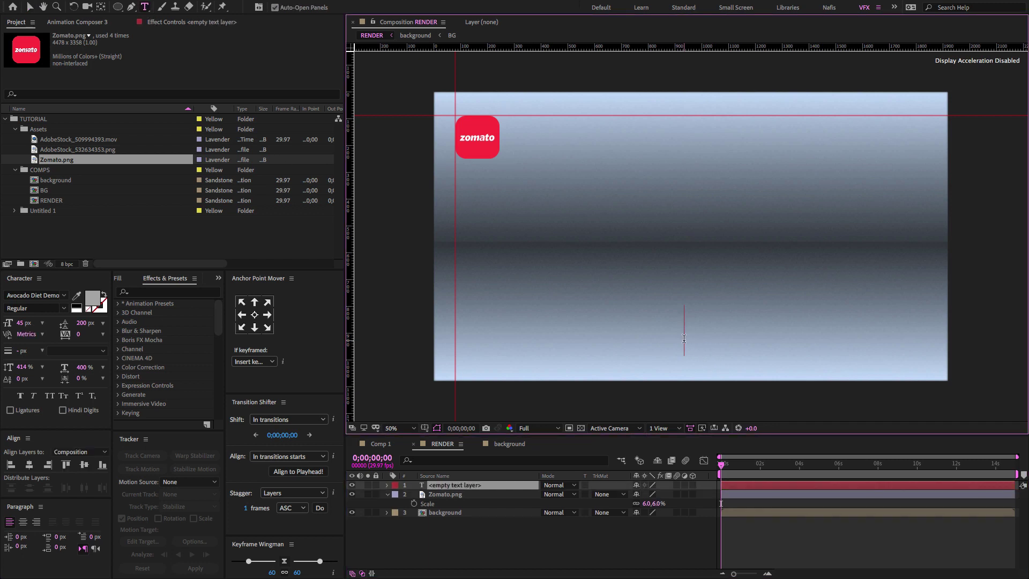
type("Every")
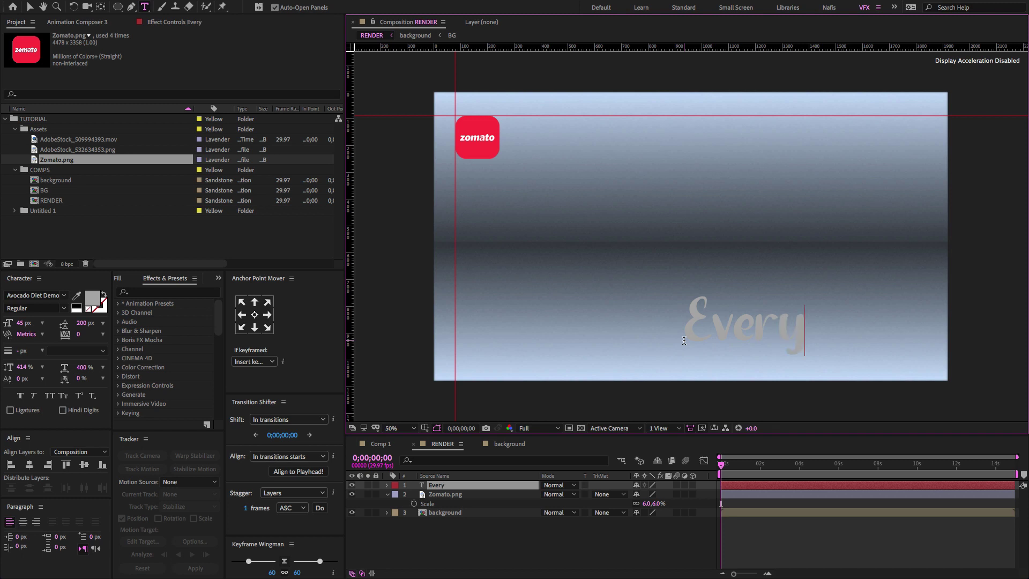
type("day..")
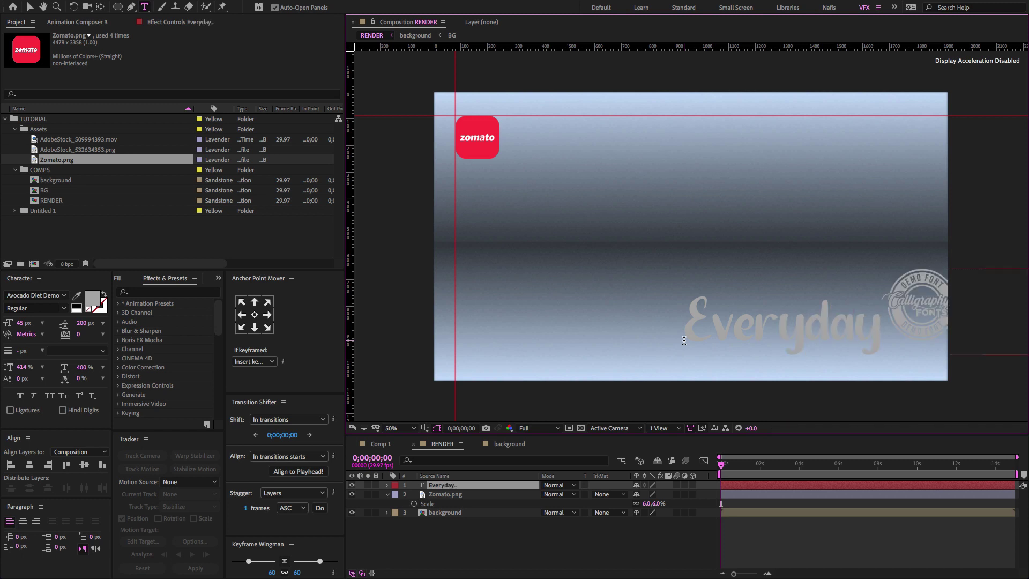
key("BackSpace")
Set the "Everyday" text in the Noteworthy Bold font
double_click(684, 341)
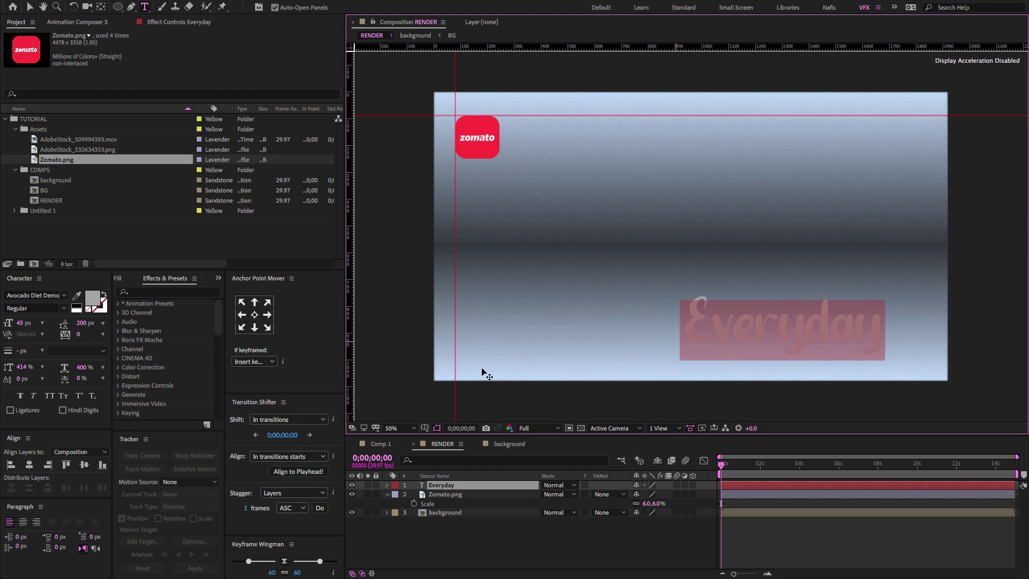
left_click(31, 295)
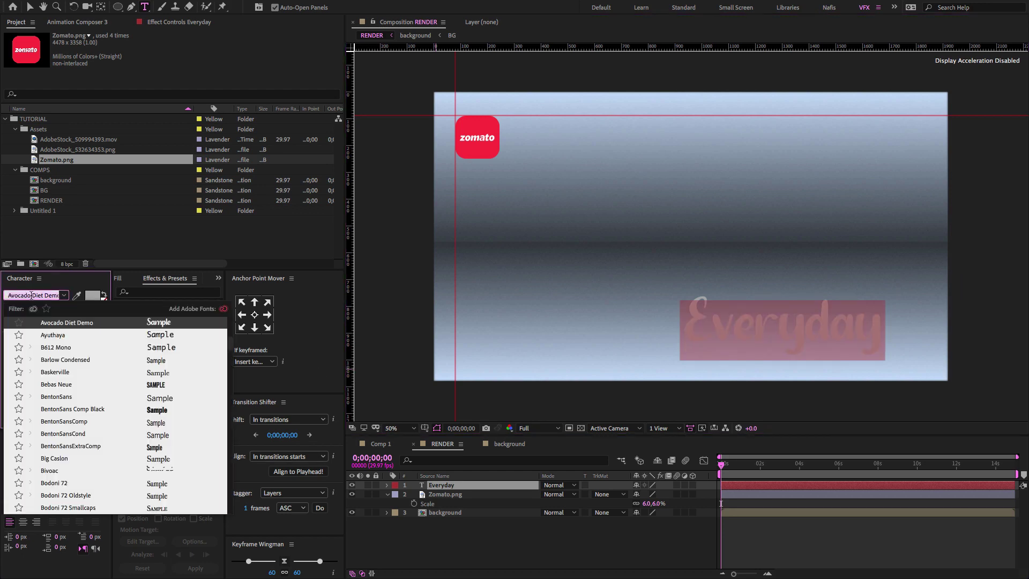
type("note")
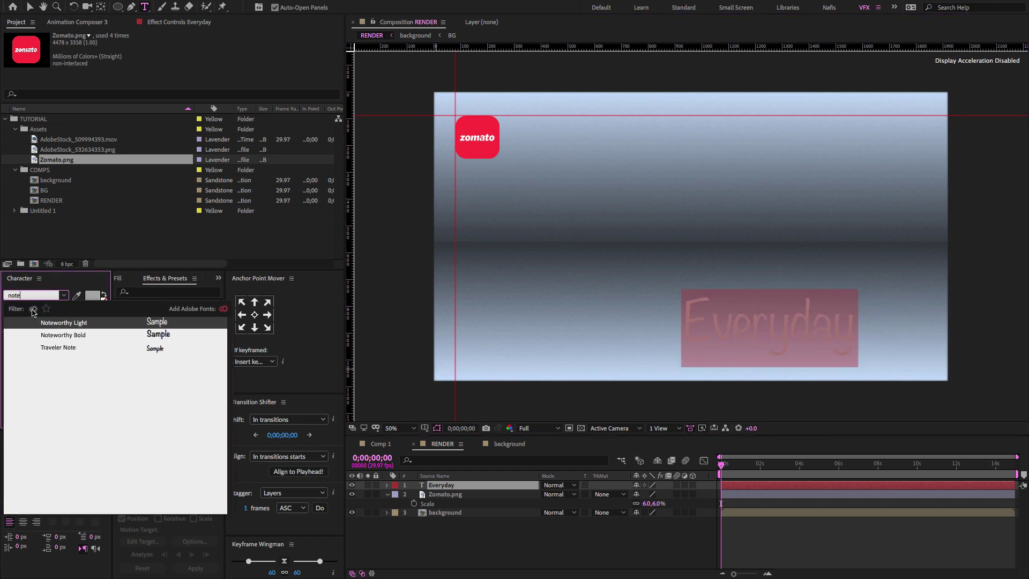
left_click(63, 336)
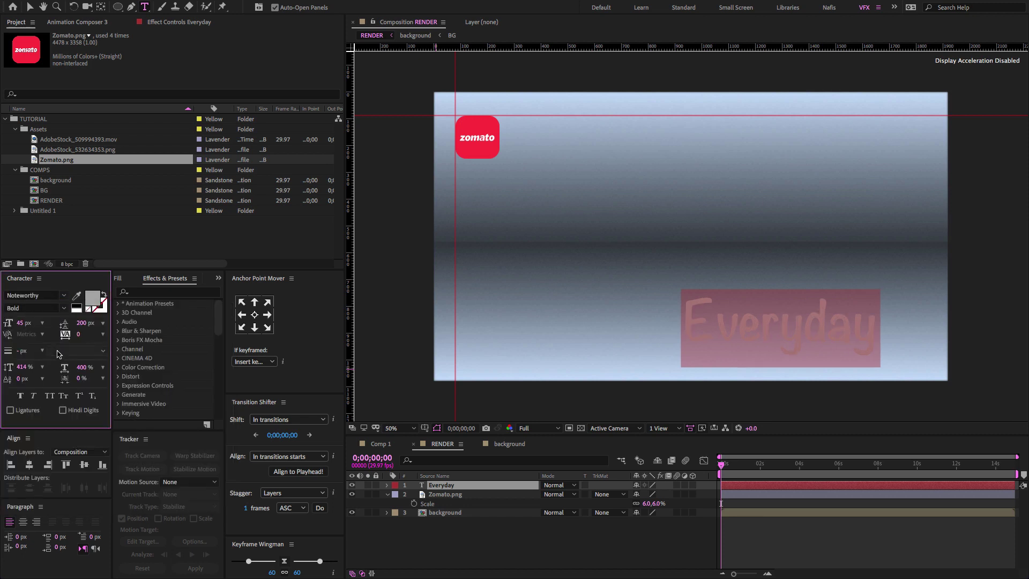
Change the "Everyday" text colour to a very dark red (200002)
left_click(87, 303)
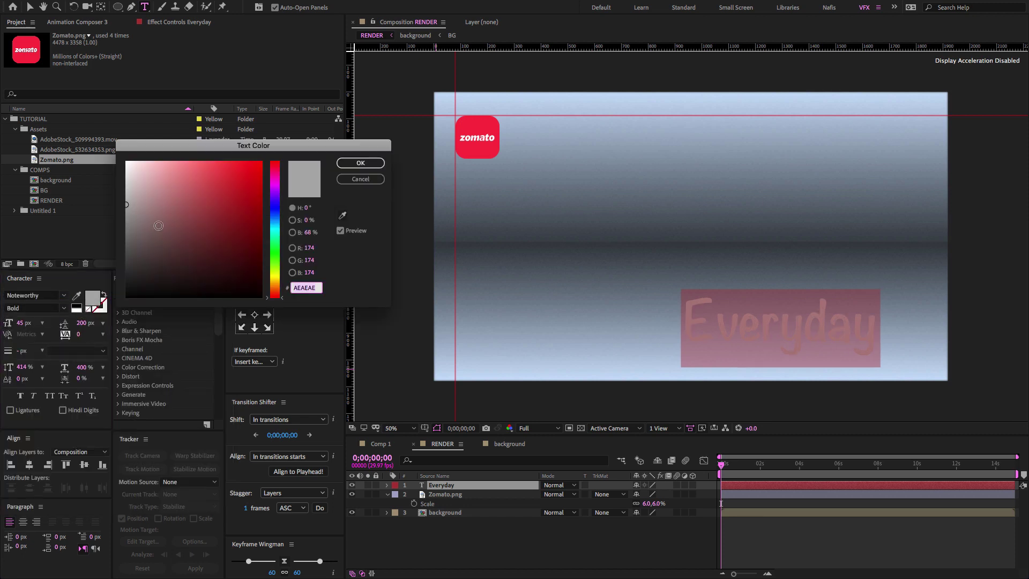
left_click(157, 245)
left_click_drag(157, 244, 210, 252)
left_click(341, 217)
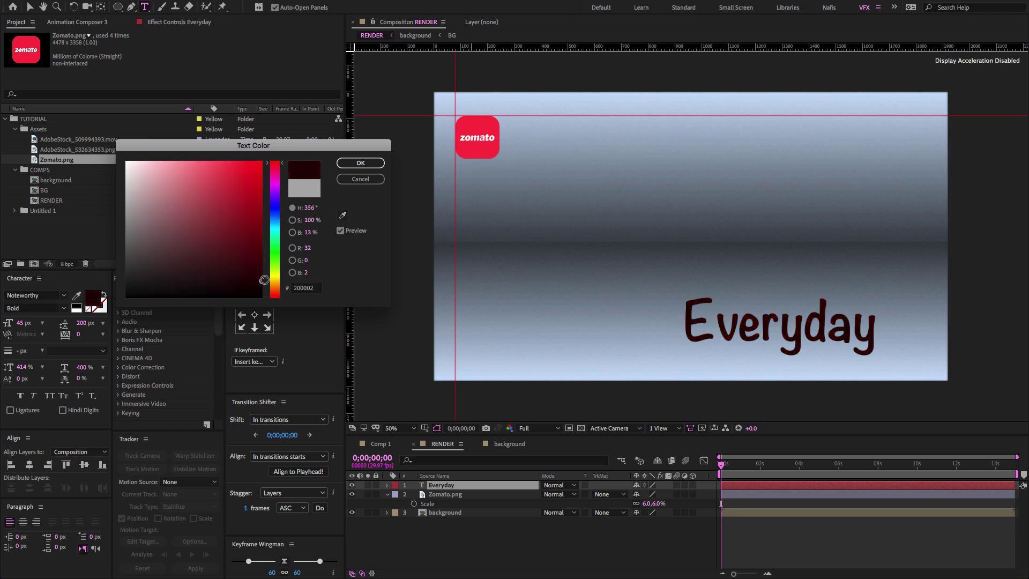
left_click(263, 279)
left_click(375, 170)
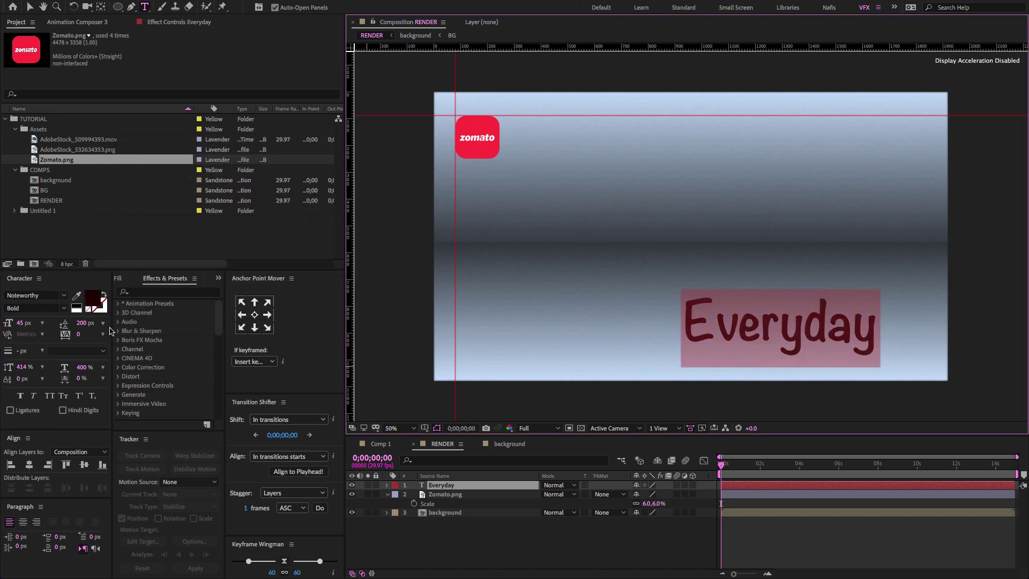
Set the "Everyday" text's leading to 100 px and its font size to 15 px
left_click_drag(85, 323, 46, 333)
left_click(23, 322)
type("15")
key("Return")
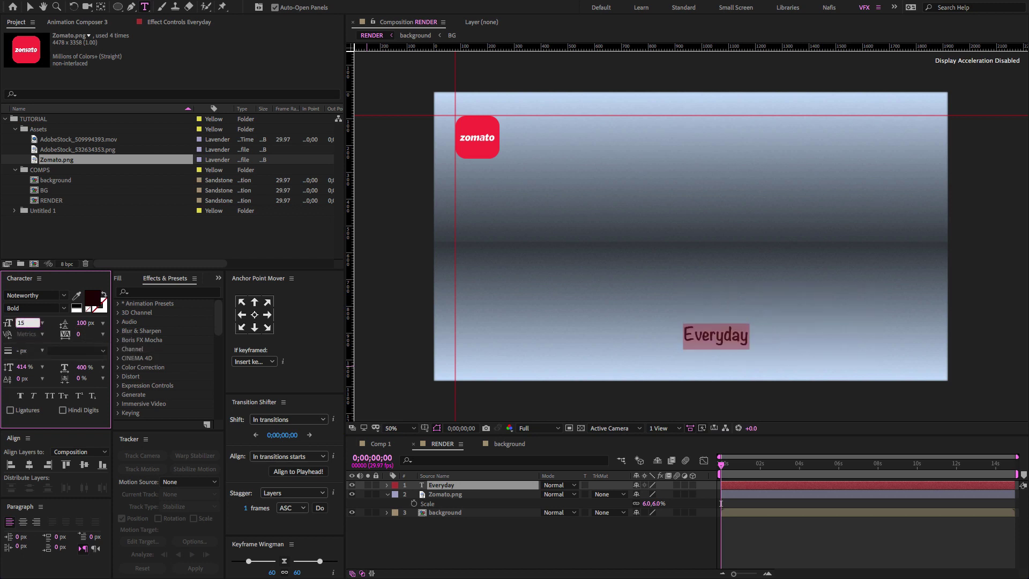
Extend the text to "Everyday.....", add "Make it Wrap Day" on a second line, and indent the first line with spaces
left_click(745, 336)
type(".. ")
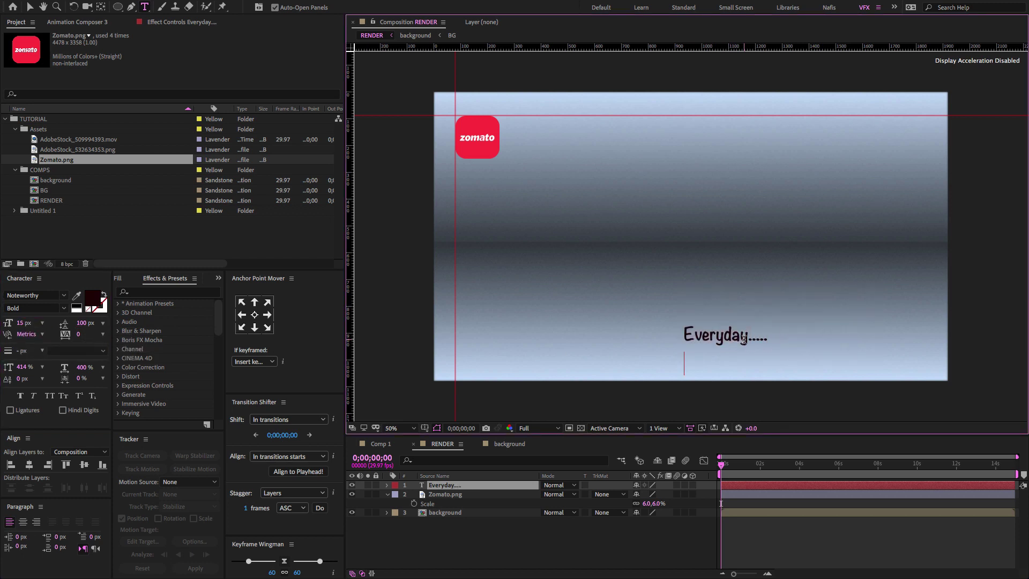
type("Make it Wrap Day")
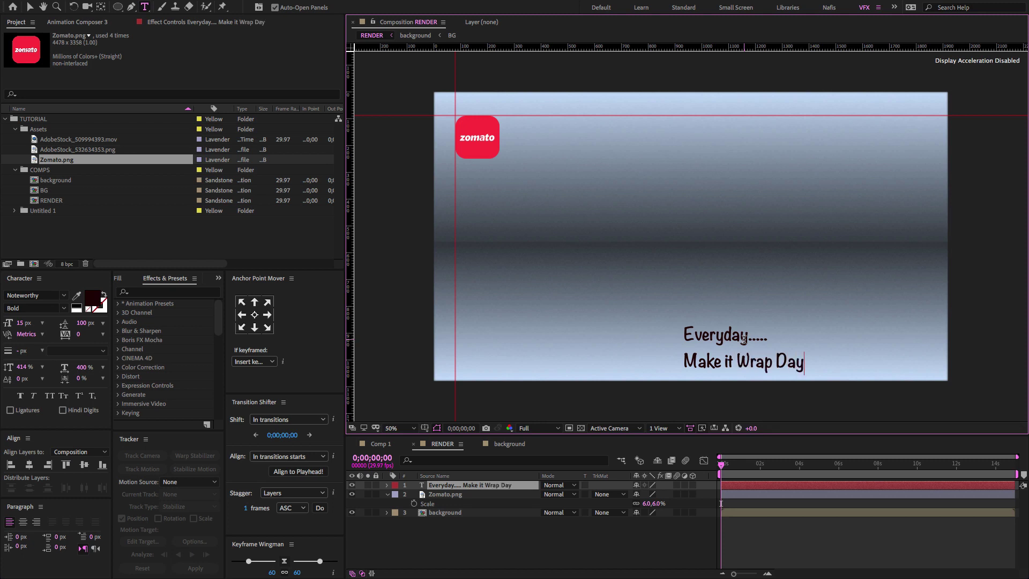
key("Up")
key("Home")
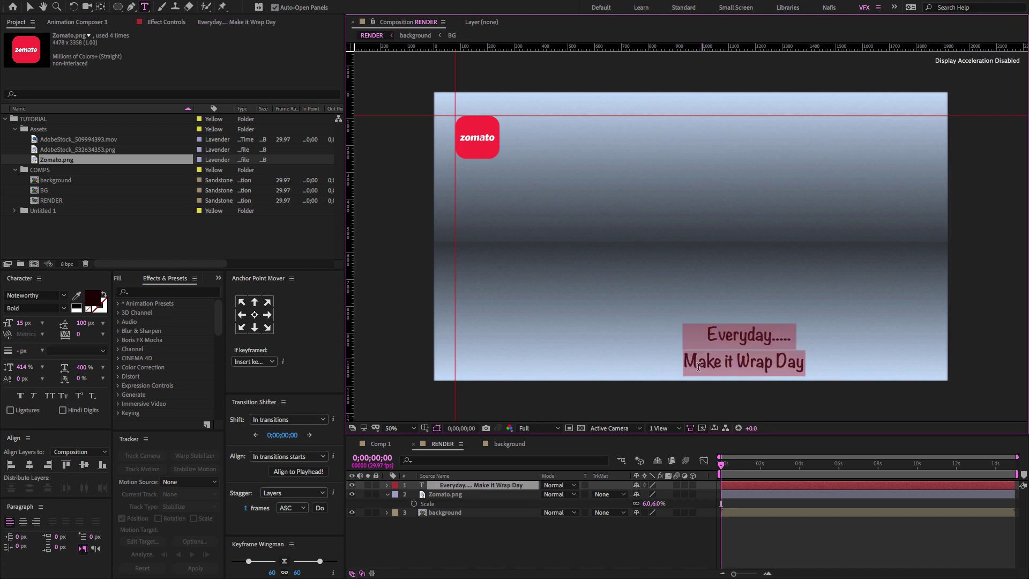
Set the two-line caption's leading to 83 px and centre it horizontally just above the frame's bottom edge
key("ctrl+a")
left_click_drag(82, 322, 73, 322)
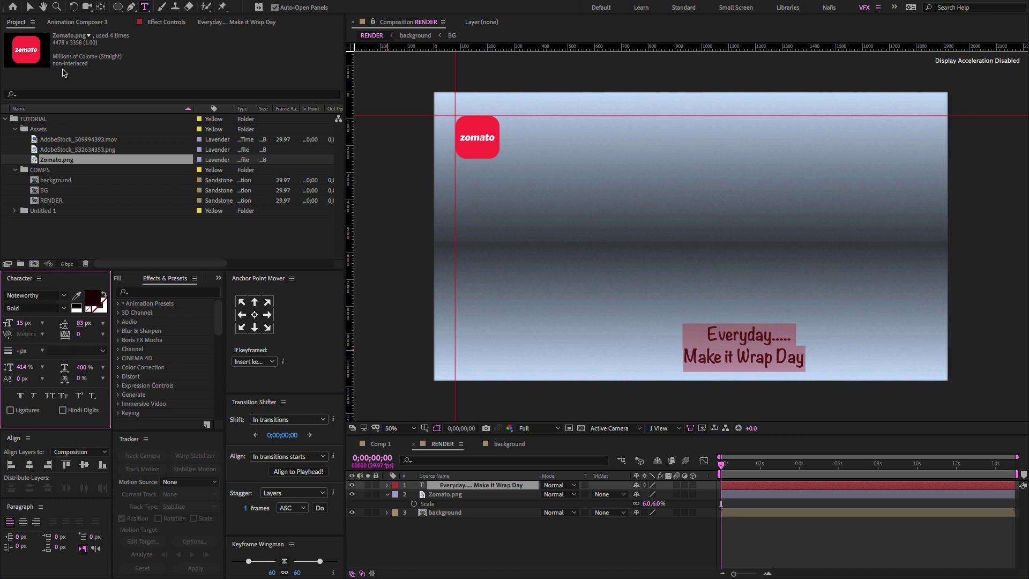
left_click(31, 7)
left_click(29, 465)
left_click(83, 465)
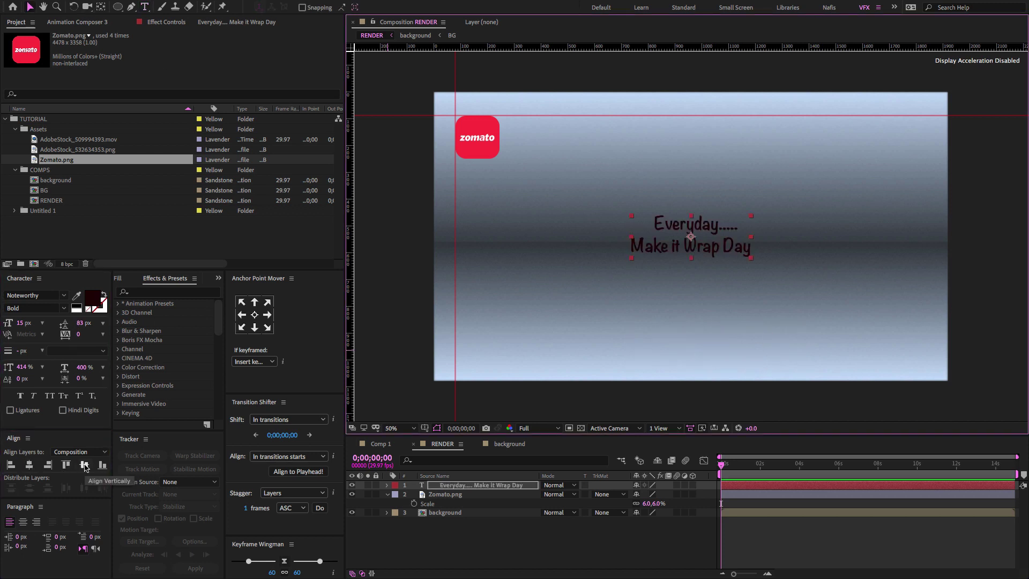
left_click(102, 465)
key("shift+Up")
key("shift+Up")
key("shift+Up")
key("shift+Up")
key("shift+Up")
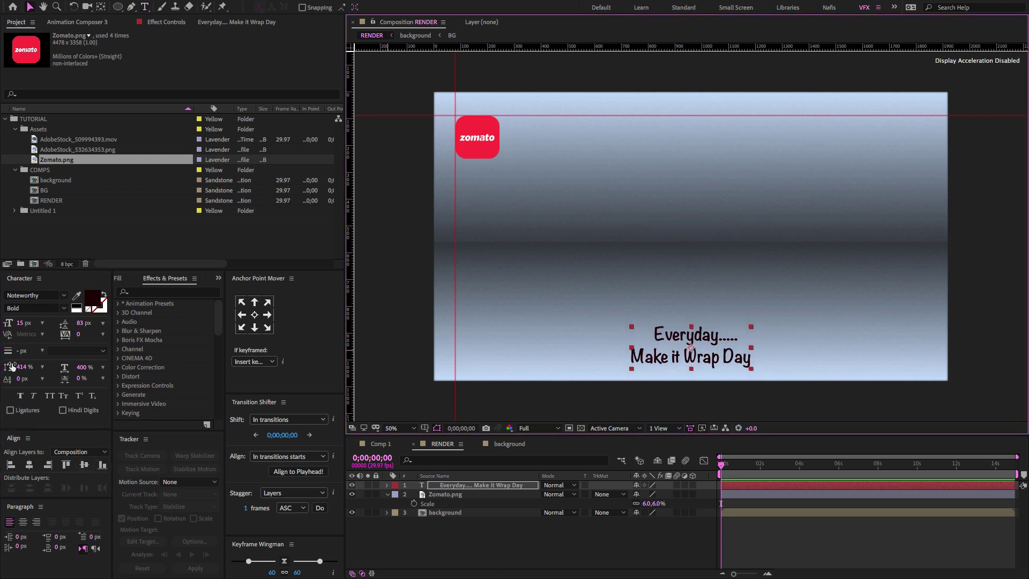
Set the caption to 12 px with 63 px leading, centre it in the frame and nudge it down near the bottom edge
left_click_drag(20, 324, 15, 324)
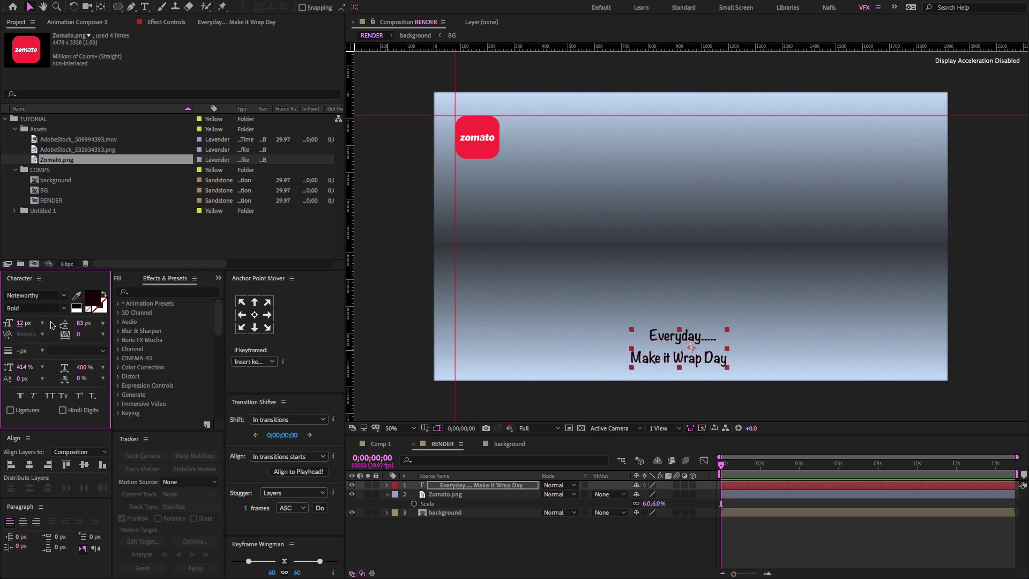
left_click_drag(78, 322, 73, 322)
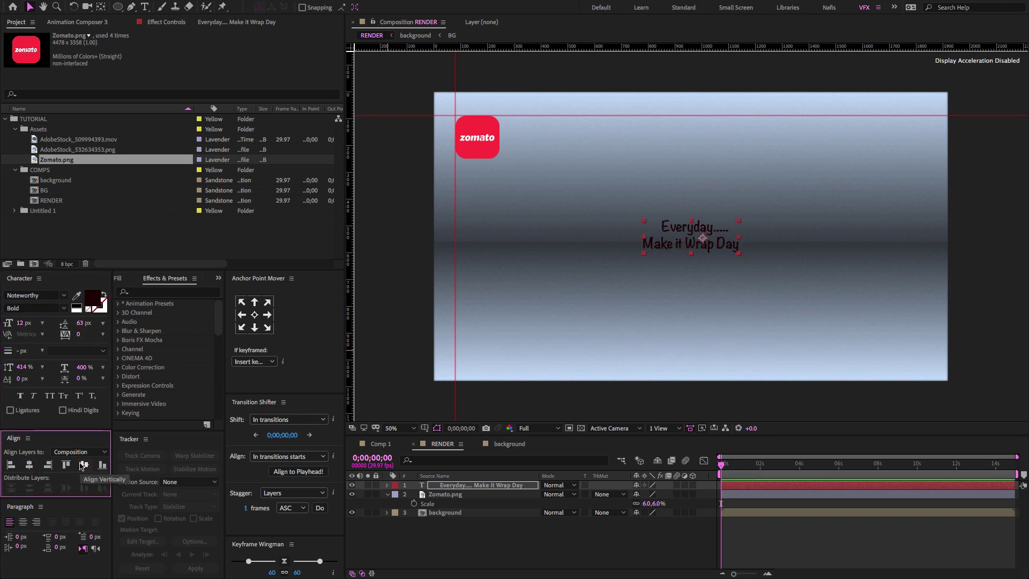
left_click(84, 465)
key("shift+Down")
key("shift+Down")
key("shift+Down")
key("shift+Down")
key("shift+Down")
key("shift+Down")
key("shift+Down")
key("shift+Down")
key("shift+Down")
key("shift+Down")
key("shift+Down")
key("shift+Down")
key("shift+Down")
key("shift+Down")
key("shift+Down")
key("shift+Down")
key("shift+Down")
key("shift+Down")
key("shift+Down")
key("shift+Down")
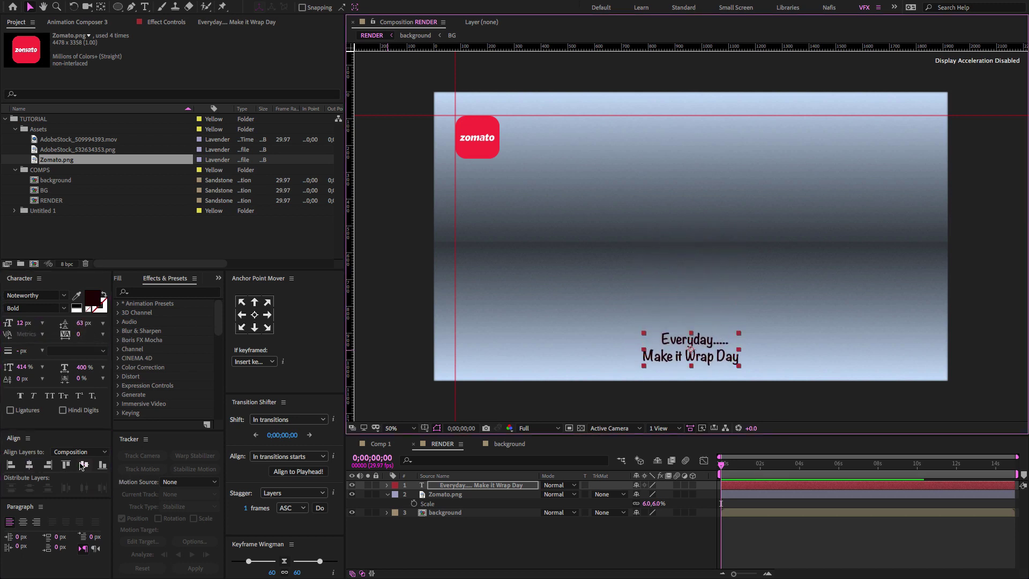
left_click(457, 552)
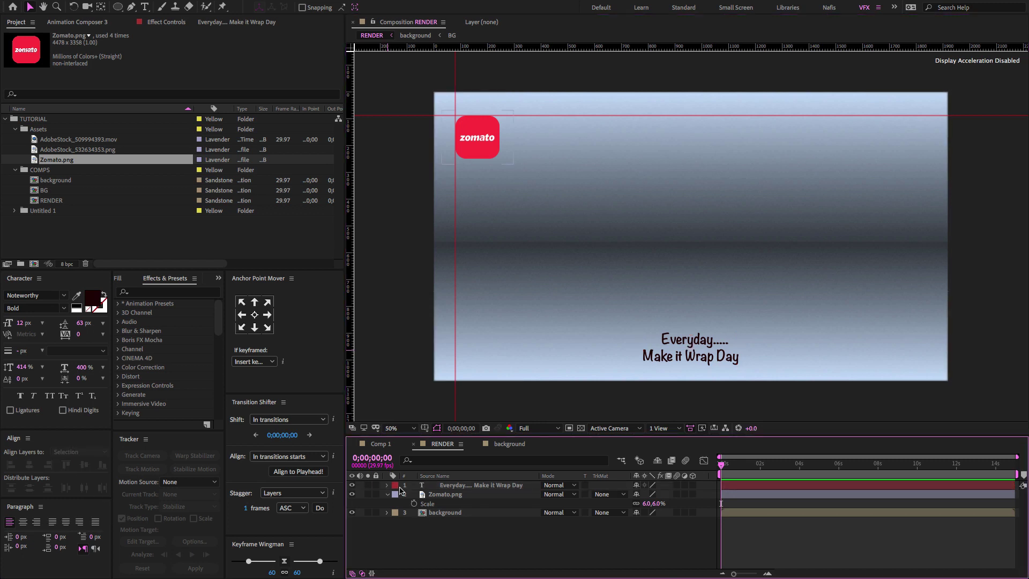
Pre-compose the caption text layer as CAPTION BASE TEXT and restore the preview refresh
left_click(388, 495)
left_click(474, 484)
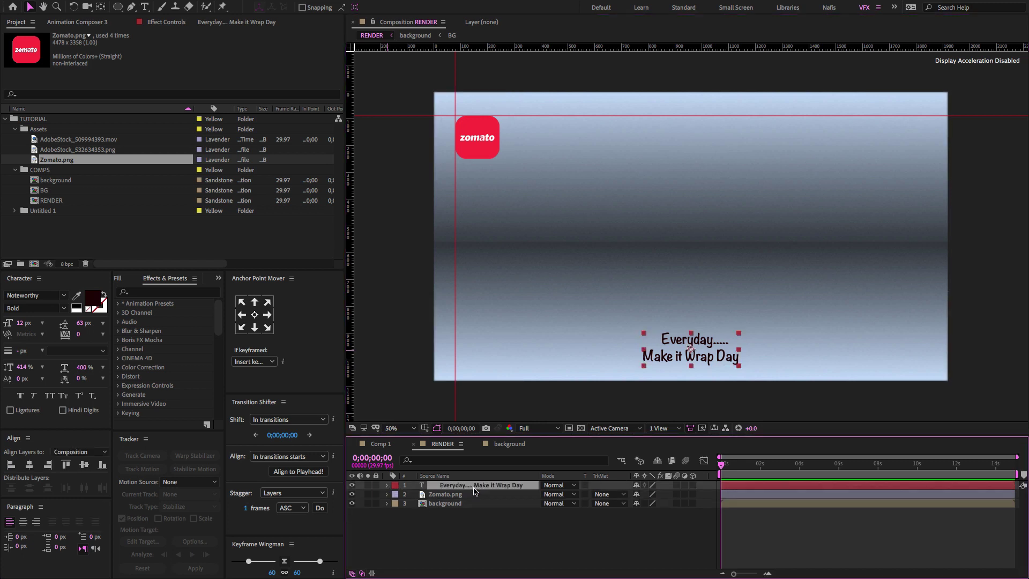
right_click(486, 489)
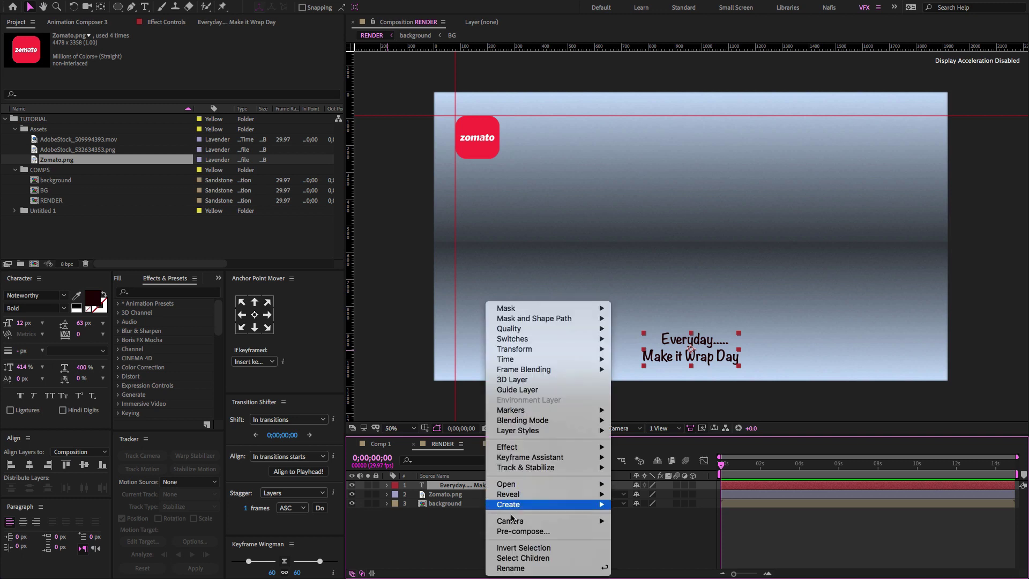
left_click(513, 531)
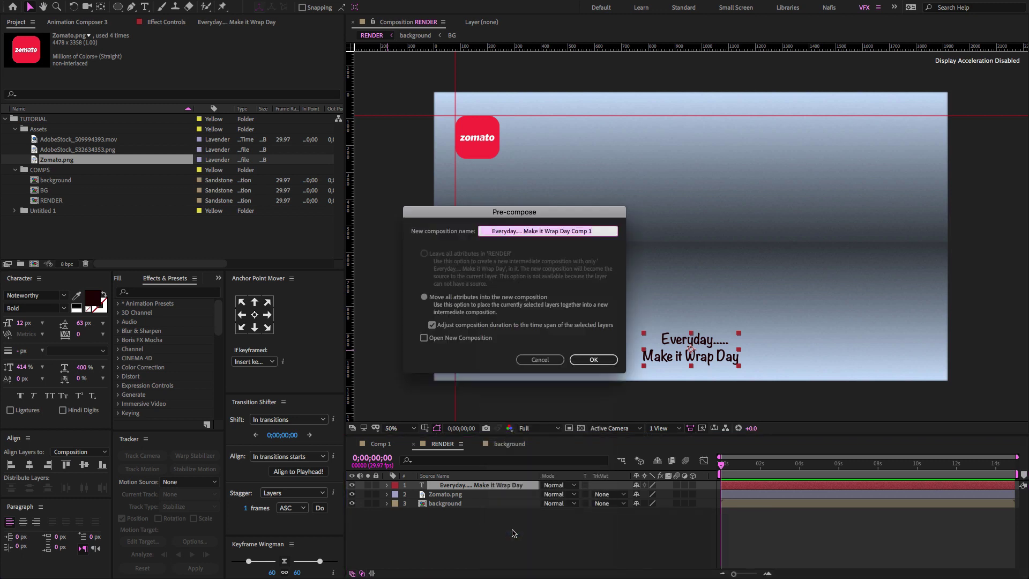
type("CAPTION BASE TEXT")
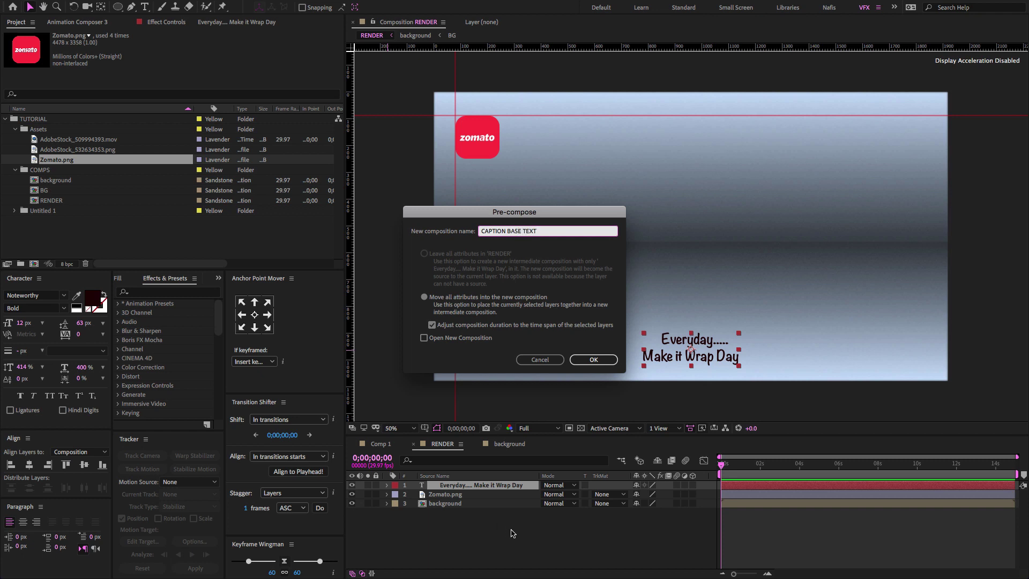
left_click(600, 360)
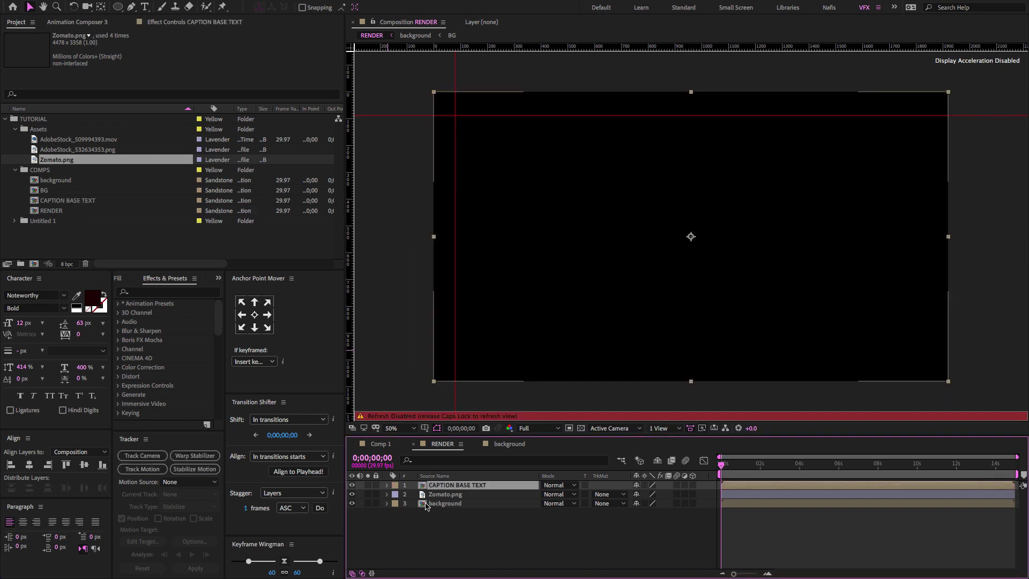
key("Caps_Lock")
Pre-compose the Zomato.png layer as LOGO, moving all attributes into the new composition
left_click(452, 495)
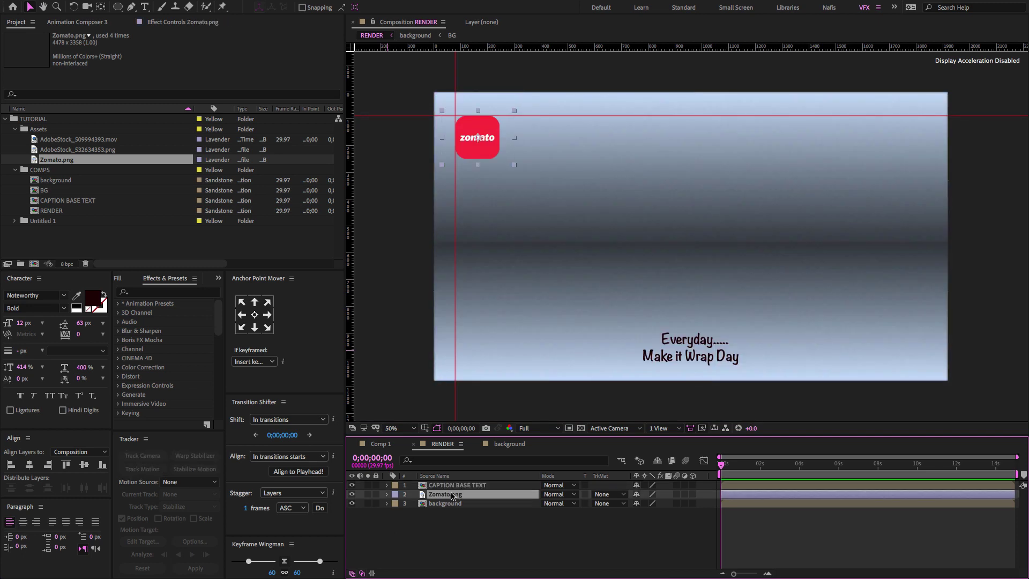
right_click(452, 495)
left_click(474, 531)
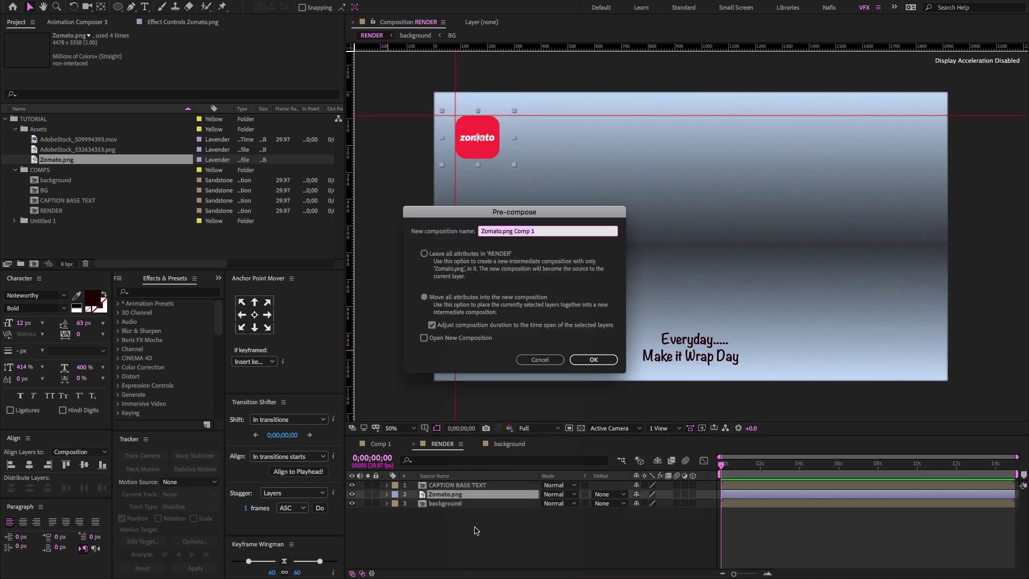
type("LOGO")
left_click(582, 361)
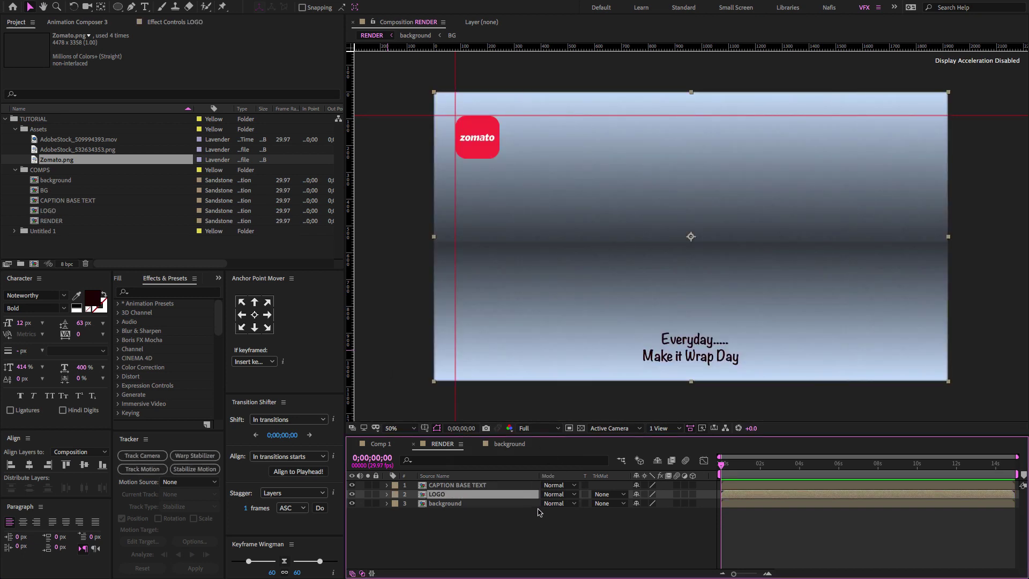
left_click(533, 550)
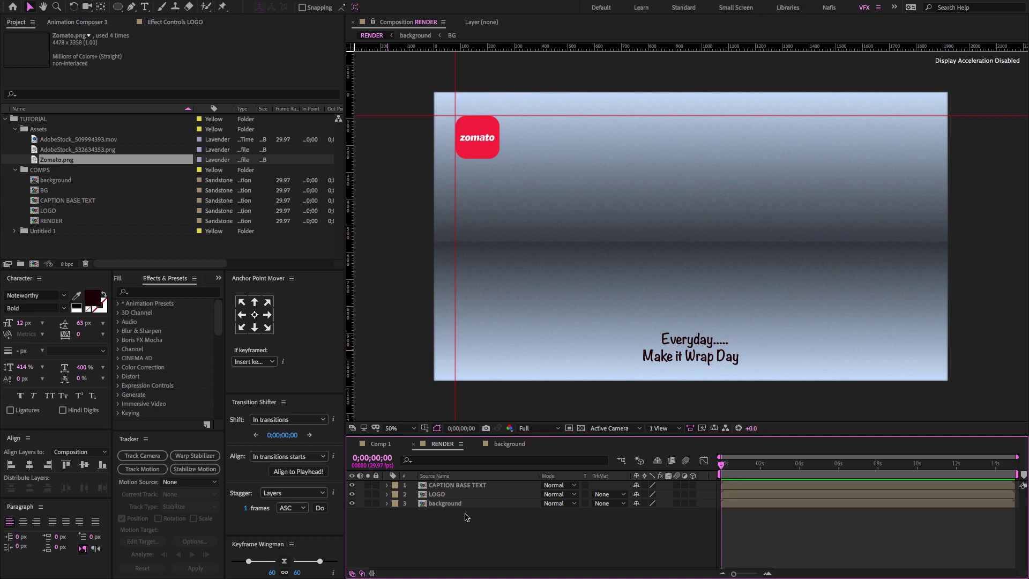
Add AdobeStock_532634353.png from the Assets folder as the topmost layer in the RENDER composition
left_click(34, 150)
left_click_drag(38, 156, 489, 488)
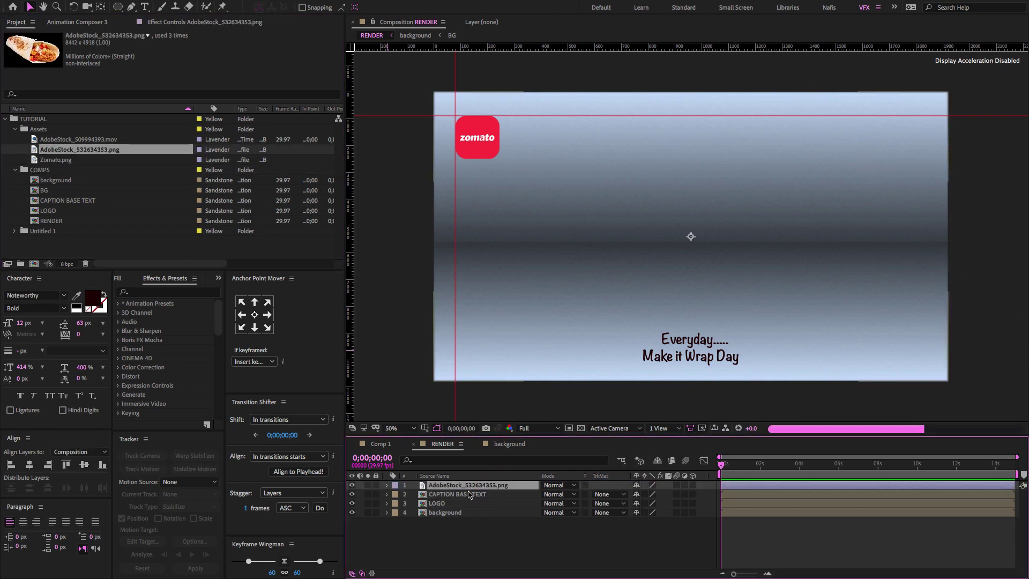
Scale the AdobeStock_532634353.png wrap image to 10% and move it straight down so it sits just above the caption
key("s")
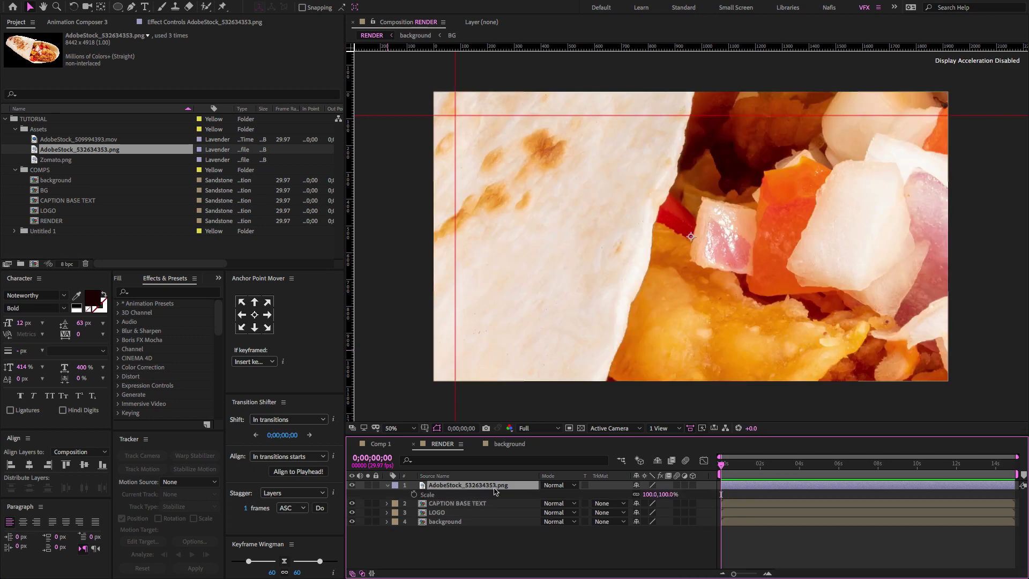
left_click(667, 496)
type("8")
key("Return")
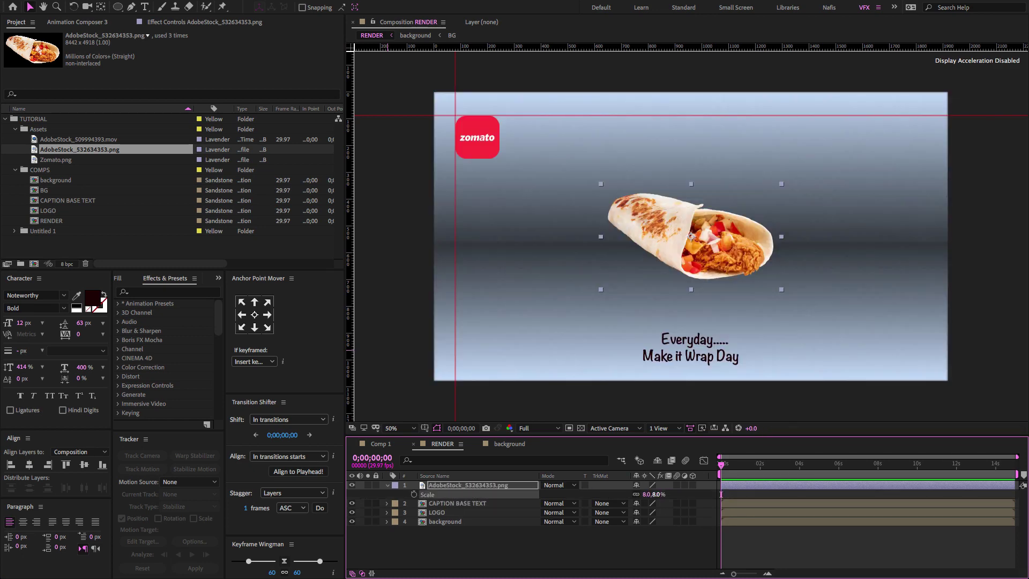
left_click(660, 495)
type("10")
key("Return")
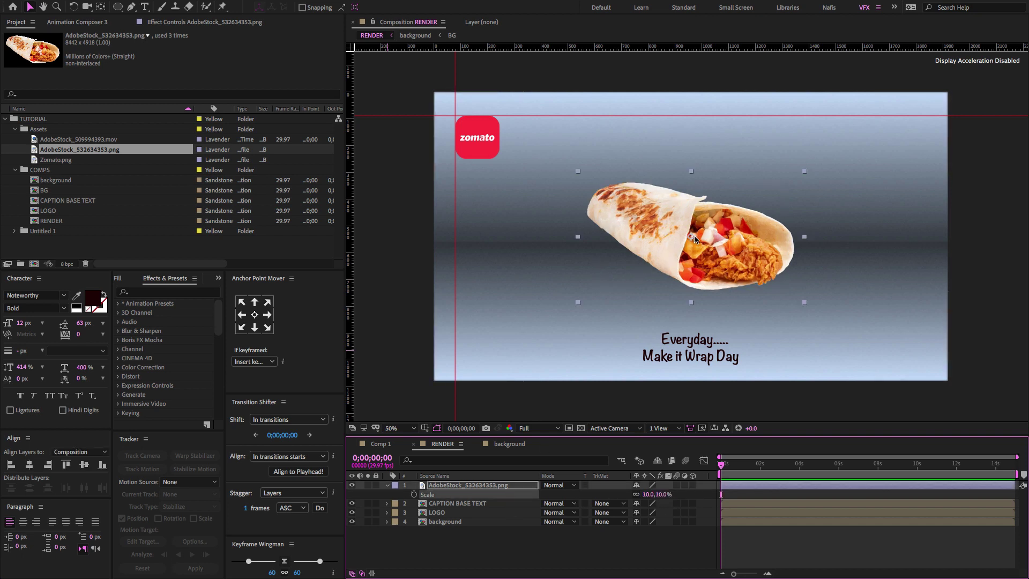
left_click_drag(695, 240, 695, 272)
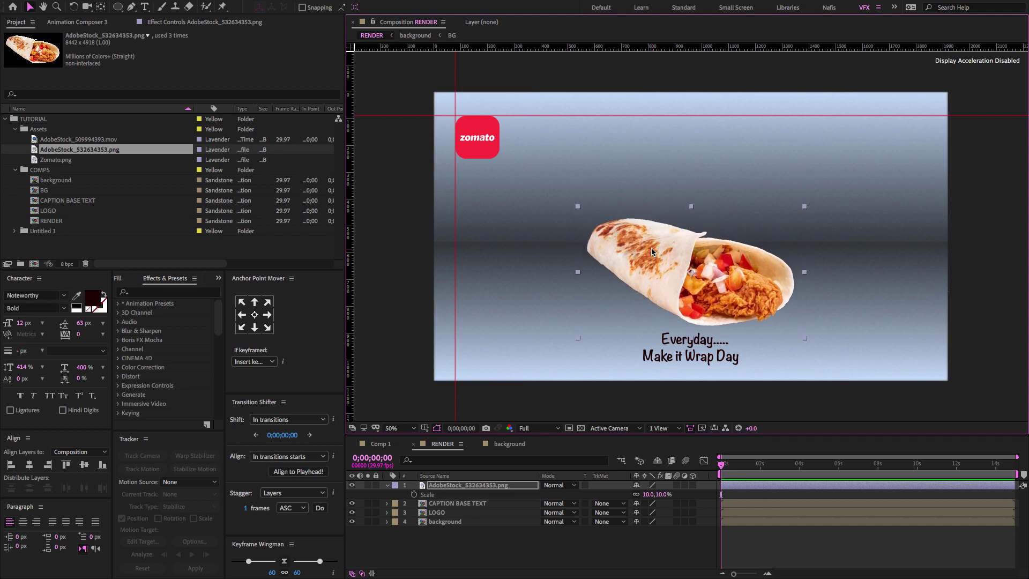
Apply the Drop Shadow effect to the wrap image layer and set its distance to 300
left_click(175, 293)
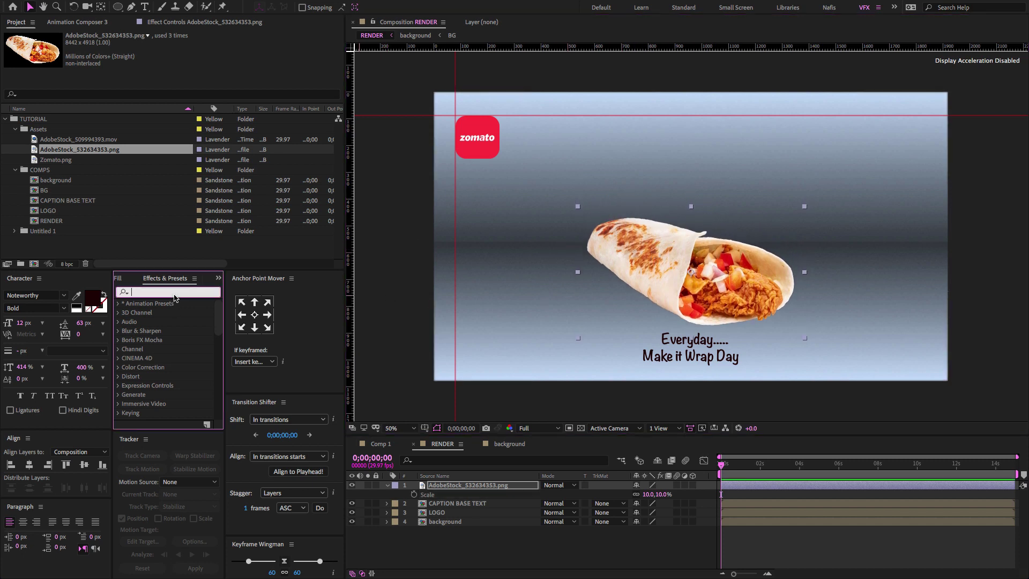
type("drop")
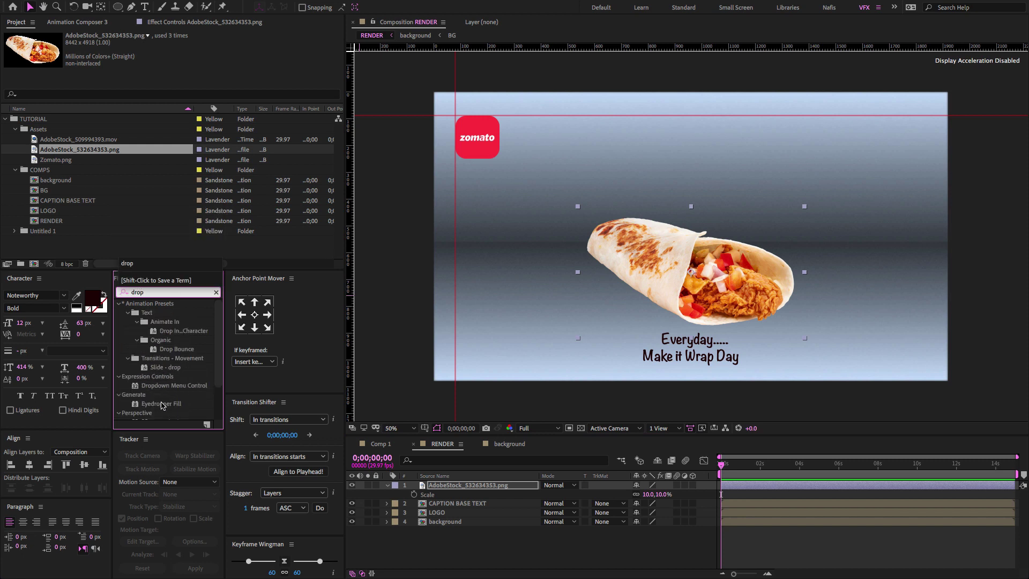
scroll(161, 405, "down", 2)
left_click_drag(149, 380, 464, 487)
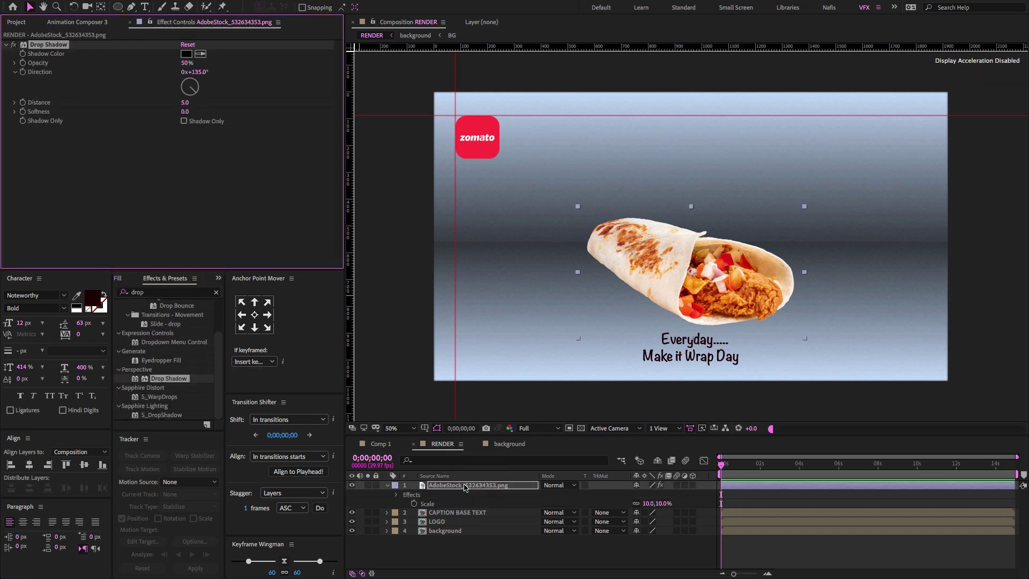
left_click(186, 103)
type("200")
key("Return")
left_click(187, 102)
type("300")
key("Return")
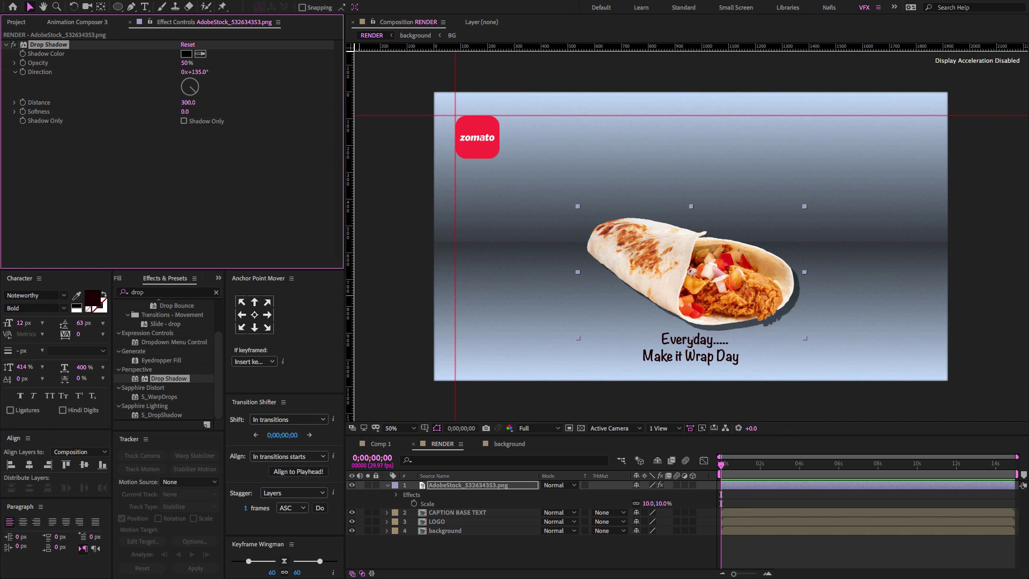
Set the wrap's drop shadow to 800 softness, 40% opacity and a direction of about 197°, and collapse the layer's properties
left_click(184, 112)
key("Return")
left_click(187, 63)
type("40")
key("Return")
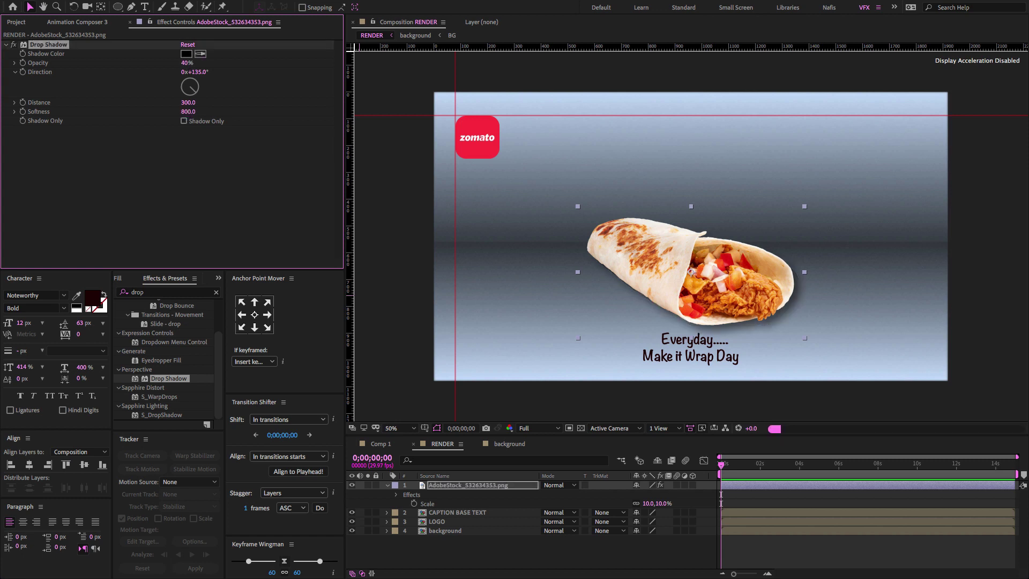
left_click(190, 96)
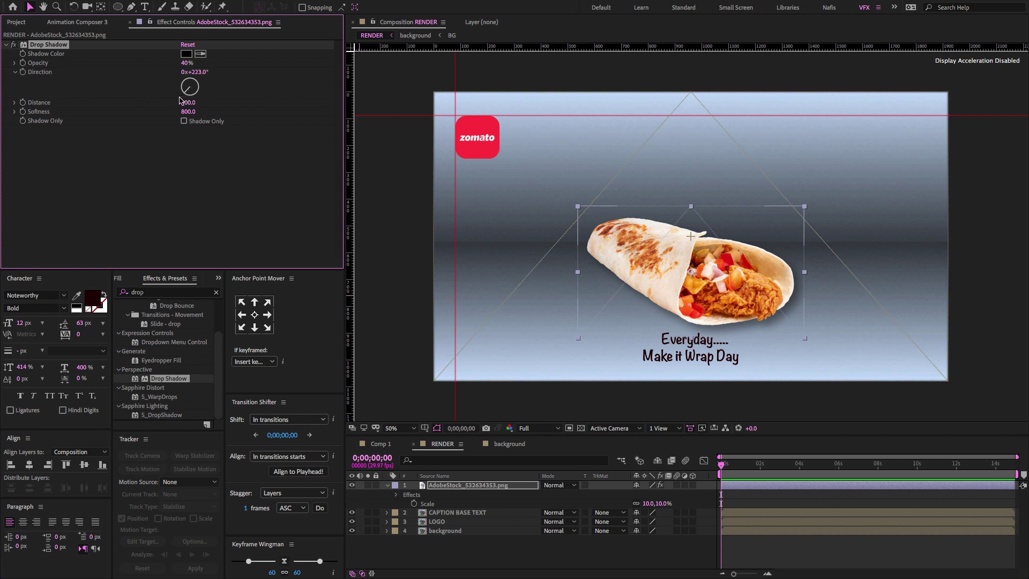
left_click_drag(180, 100, 183, 103)
left_click(474, 506)
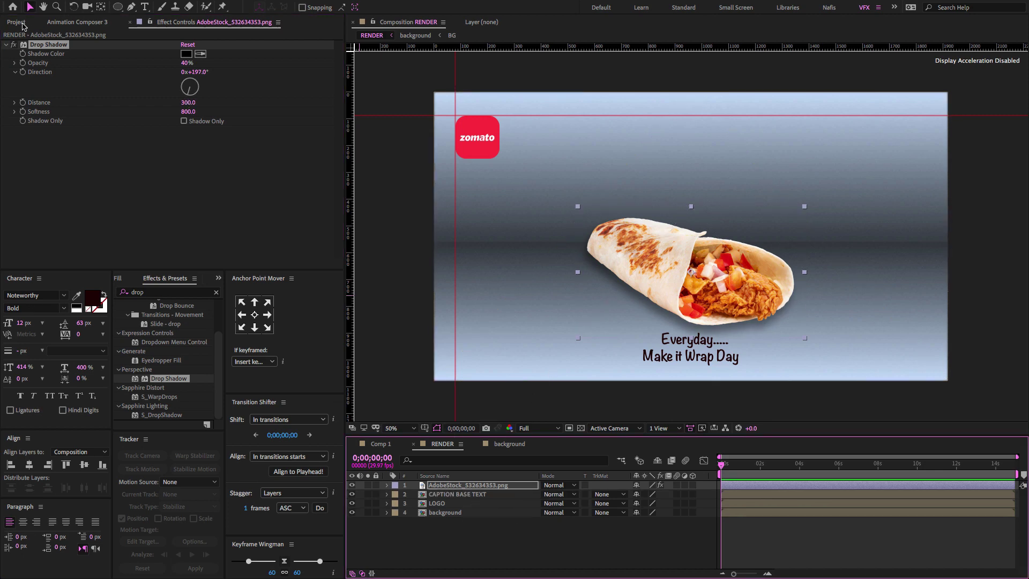
Create a new 1920 x 1080 composition named MAIN TEXT with the Custom preset and a 15-second duration
left_click(17, 22)
left_click(33, 264)
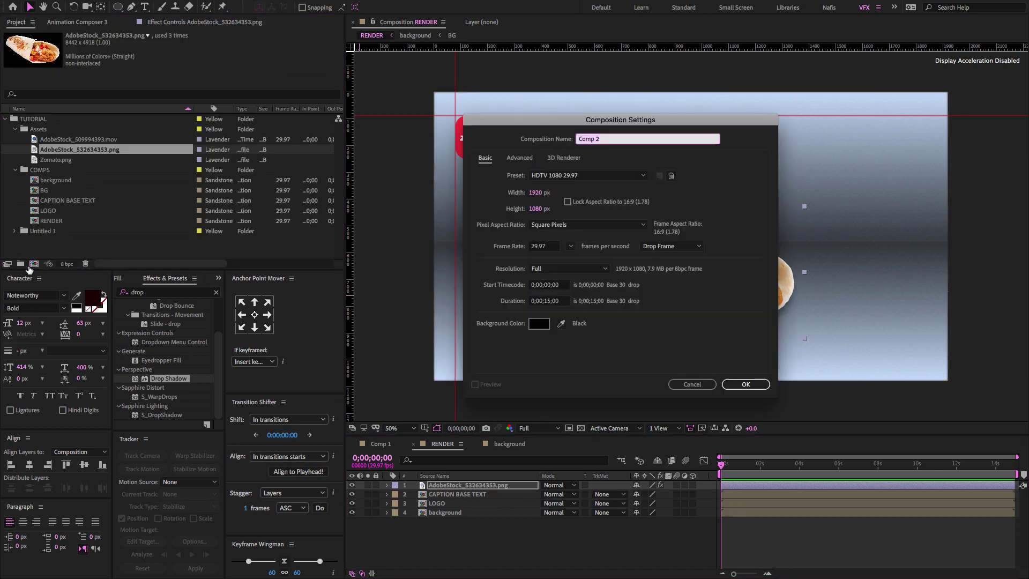
type("MAIN TEXT")
left_click(543, 178)
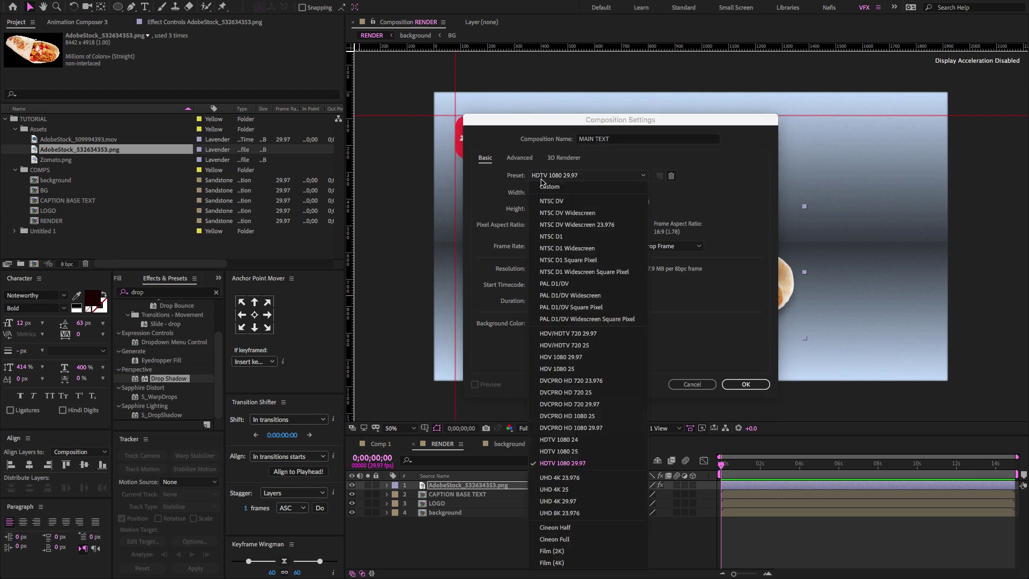
left_click(542, 187)
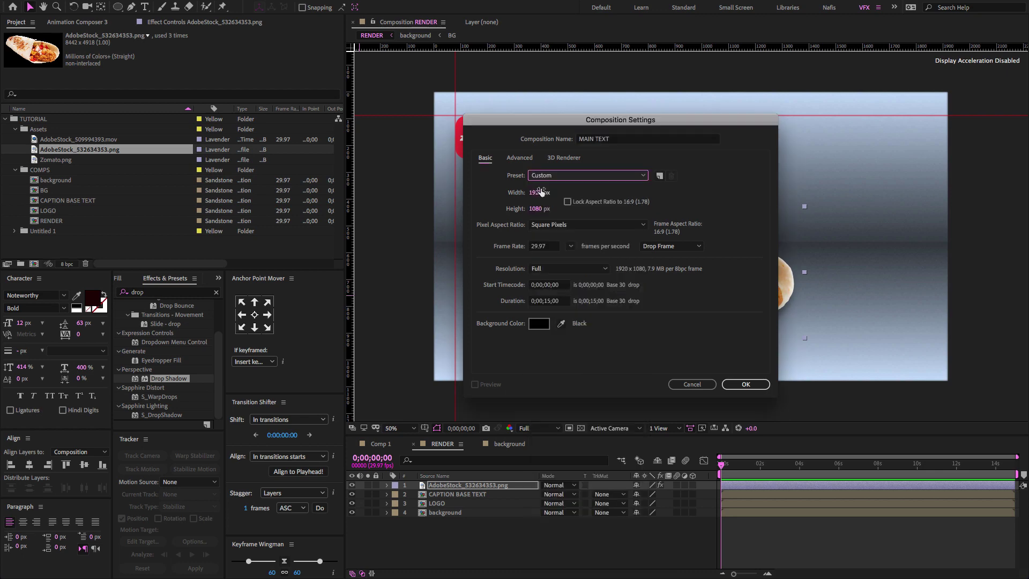
left_click(732, 385)
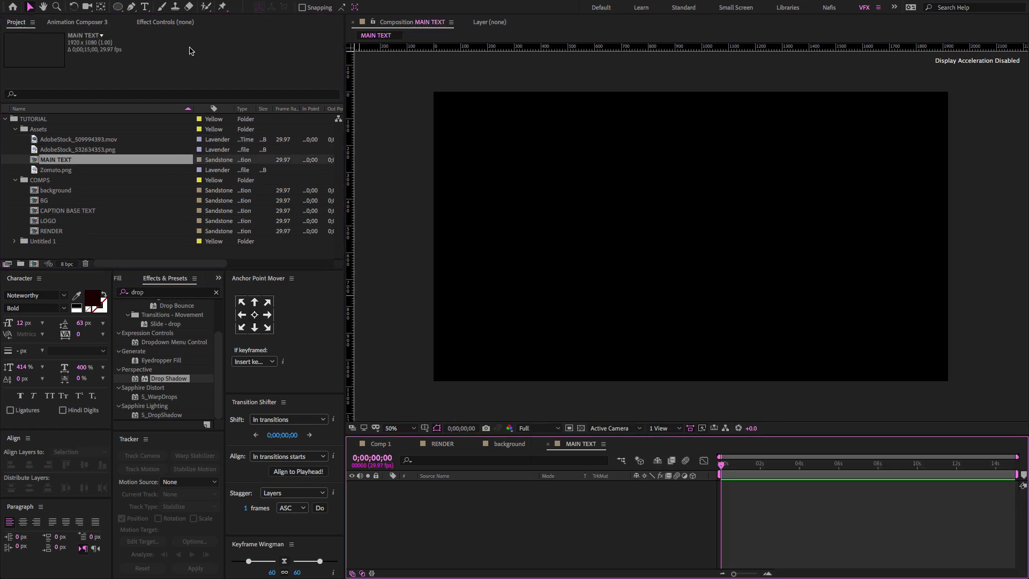
Add a text layer reading THE in the MAIN TEXT composition and colour it white (FFFFFF)
left_click(144, 7)
left_click(631, 198)
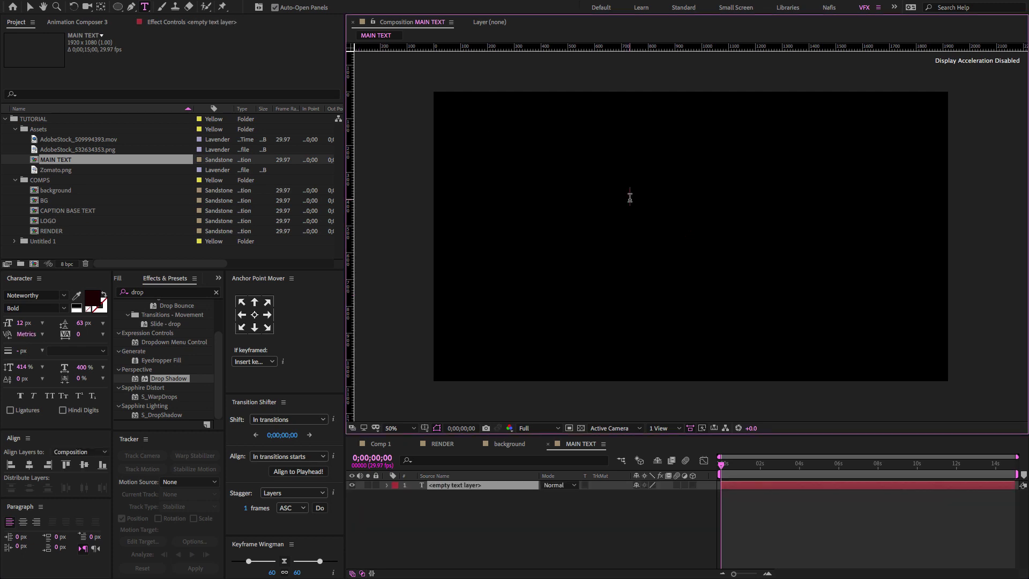
type("THE")
double_click(632, 201)
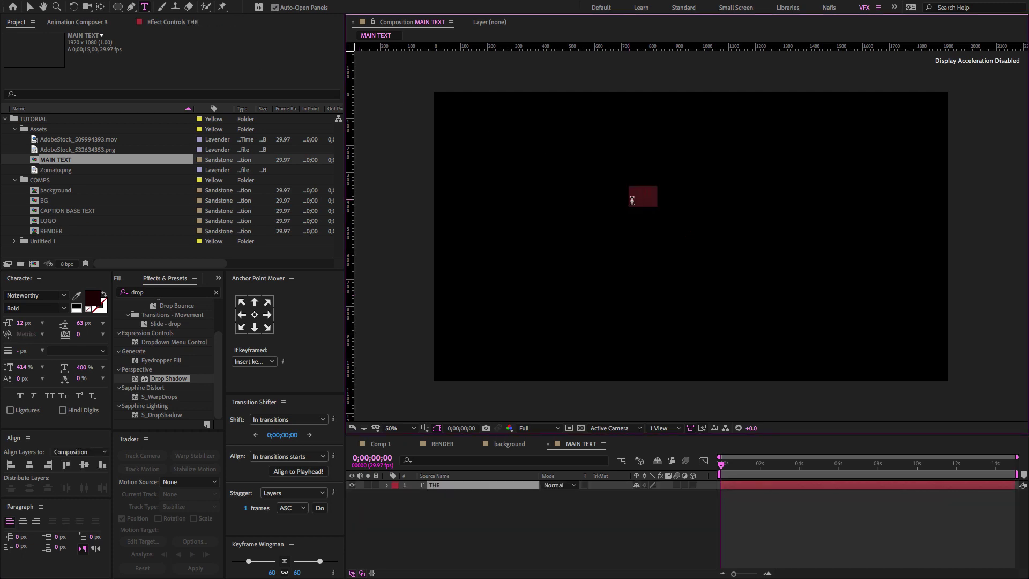
left_click(102, 296)
left_click_drag(137, 219, 95, 134)
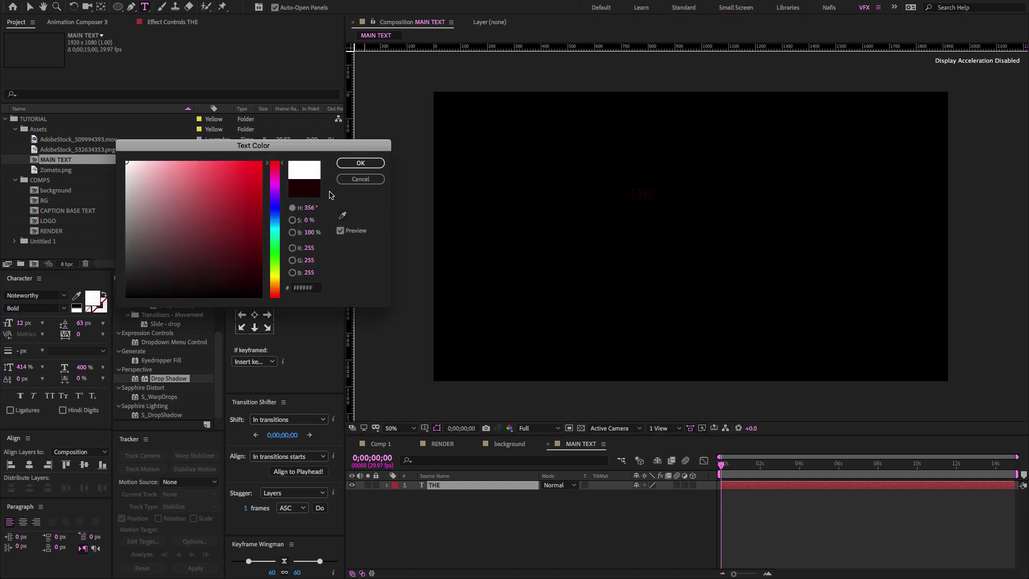
left_click(360, 164)
Set the font of the THE text to Avocado Diet Demo
left_click(31, 295)
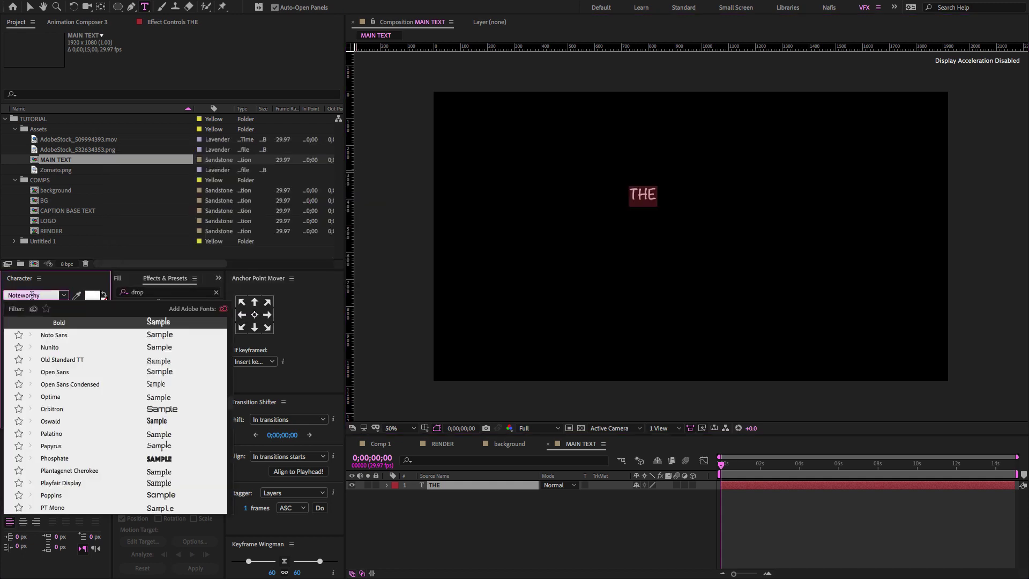
type("AVOCO")
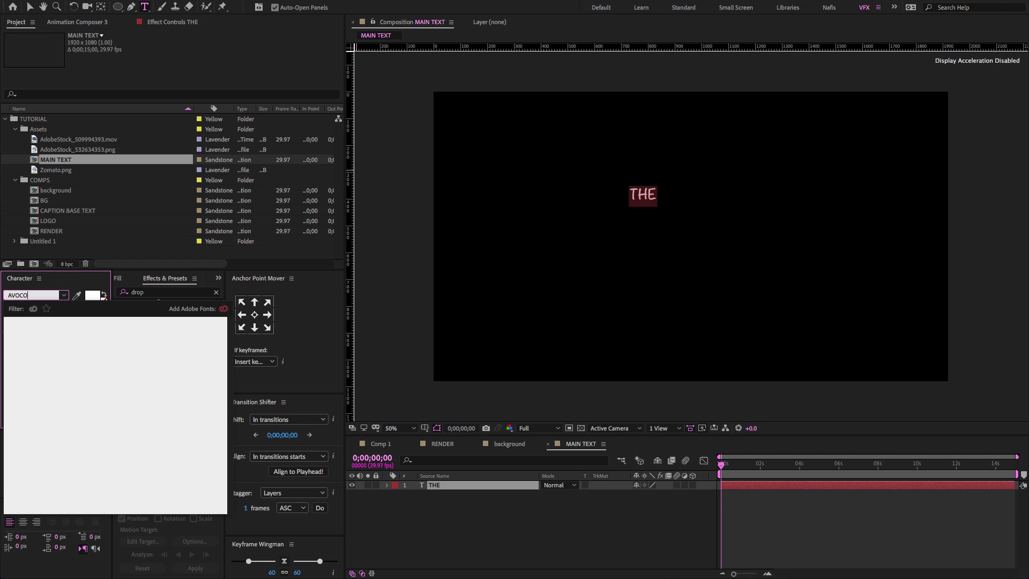
key("BackSpace")
key("BackSpace")
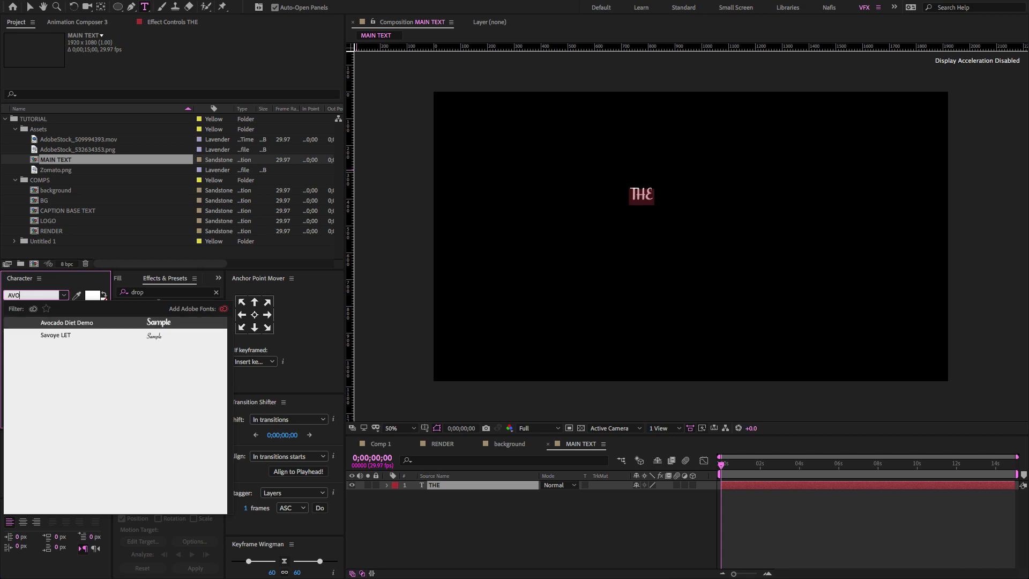
left_click(42, 323)
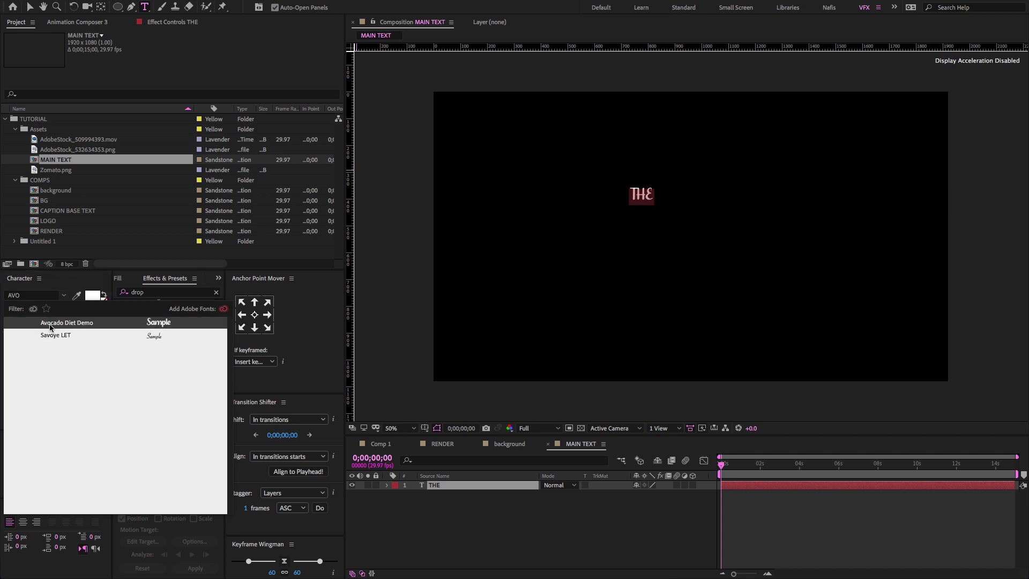
Extend the title with MEXICAN and WRAP, each on its own line below THE
left_click(657, 196)
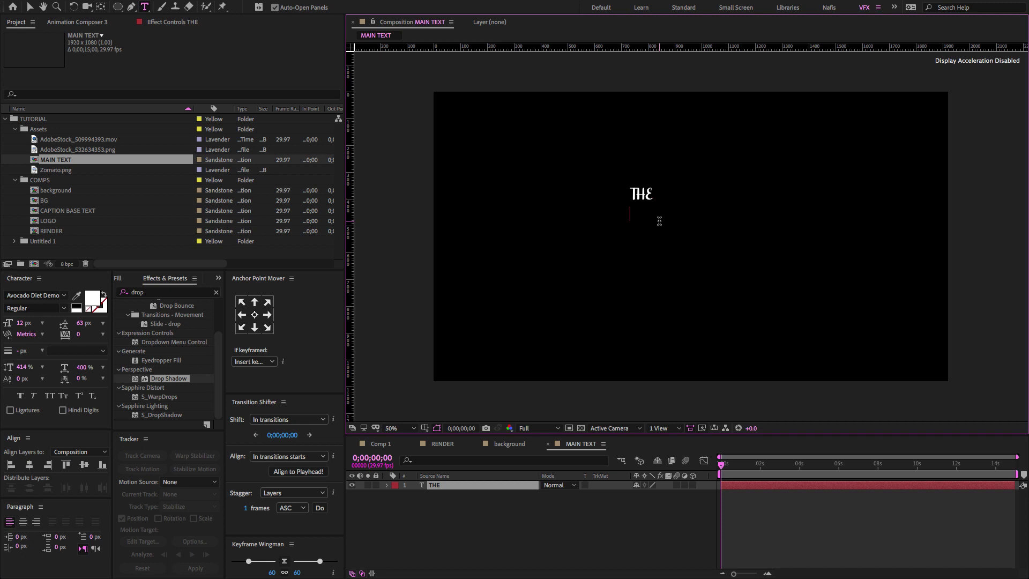
type("WRAP")
key("BackSpace")
key("BackSpace")
key("BackSpace")
key("BackSpace")
type("MEXICAN")
key("Return")
type("WRAP")
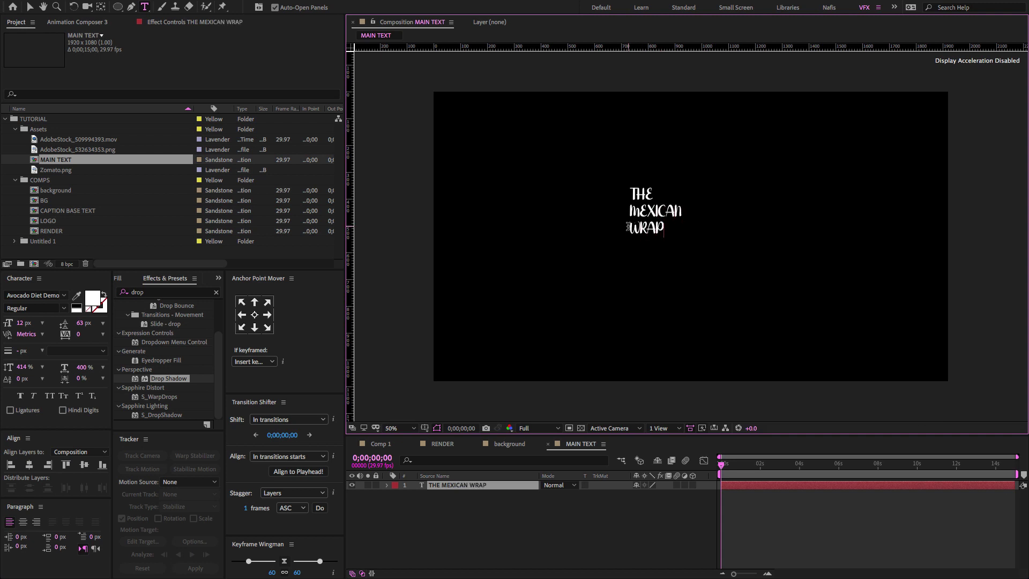
Enlarge the title to 58 px with 242 px leading and indent THE and WRAP with spaces to centre them around MEXICAN
key("ctrl+a")
left_click_drag(23, 323, 112, 319)
left_click(643, 193)
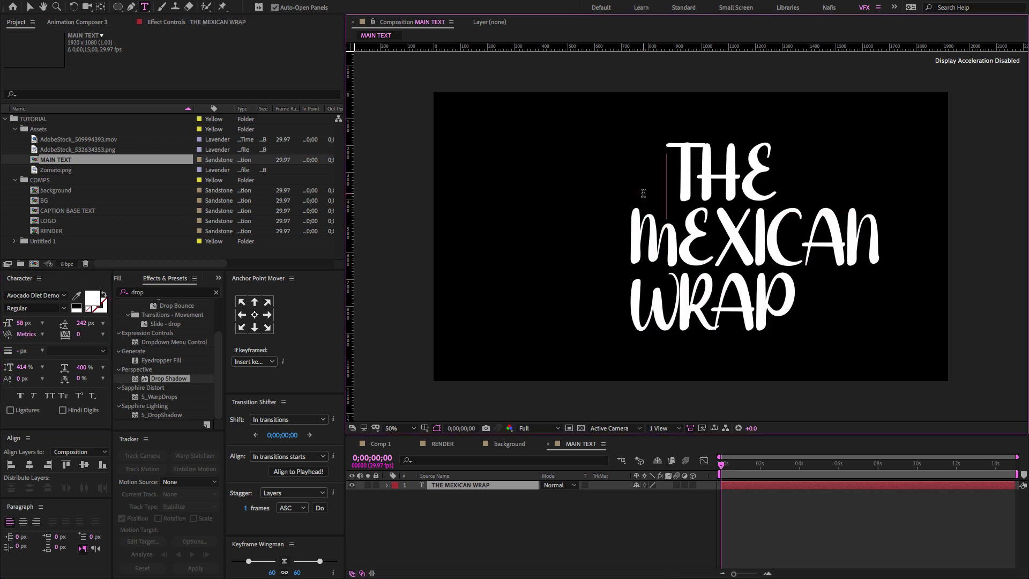
key("Down")
key("Down")
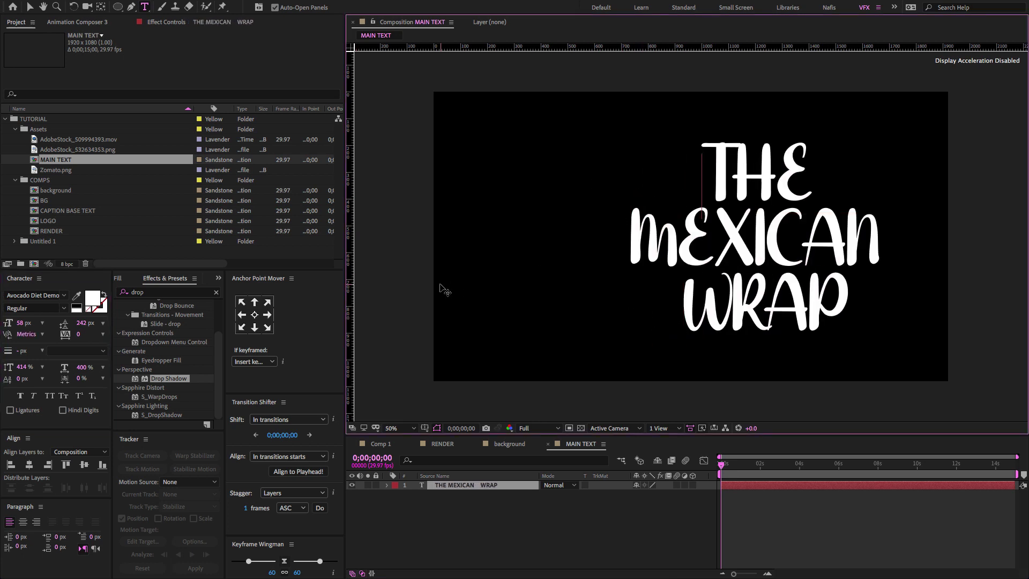
Set the title's leading to 250 px and centre the layer horizontally and vertically in the composition
key("ctrl+a")
left_click_drag(81, 323, 87, 323)
left_click(408, 485)
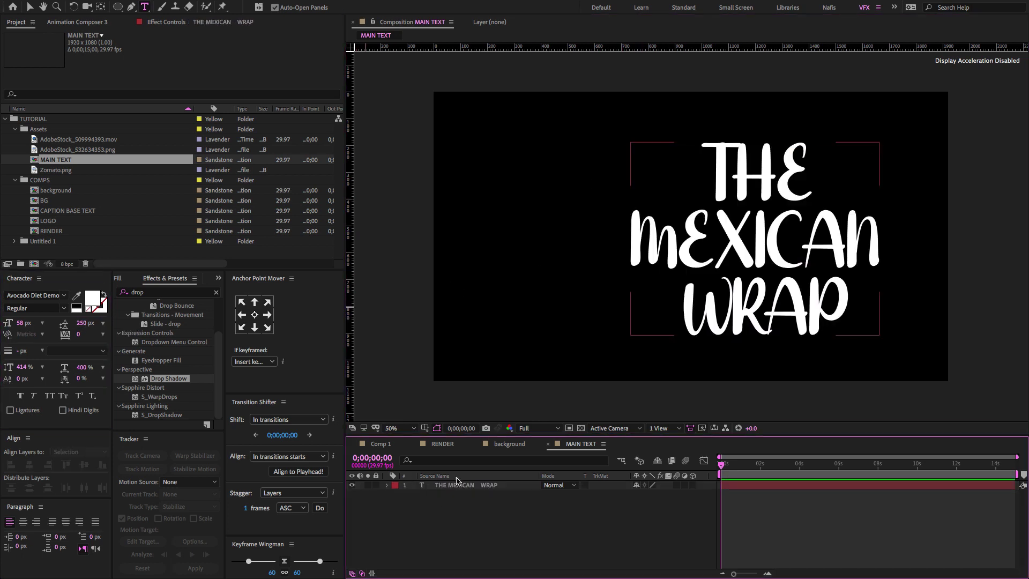
left_click(28, 464)
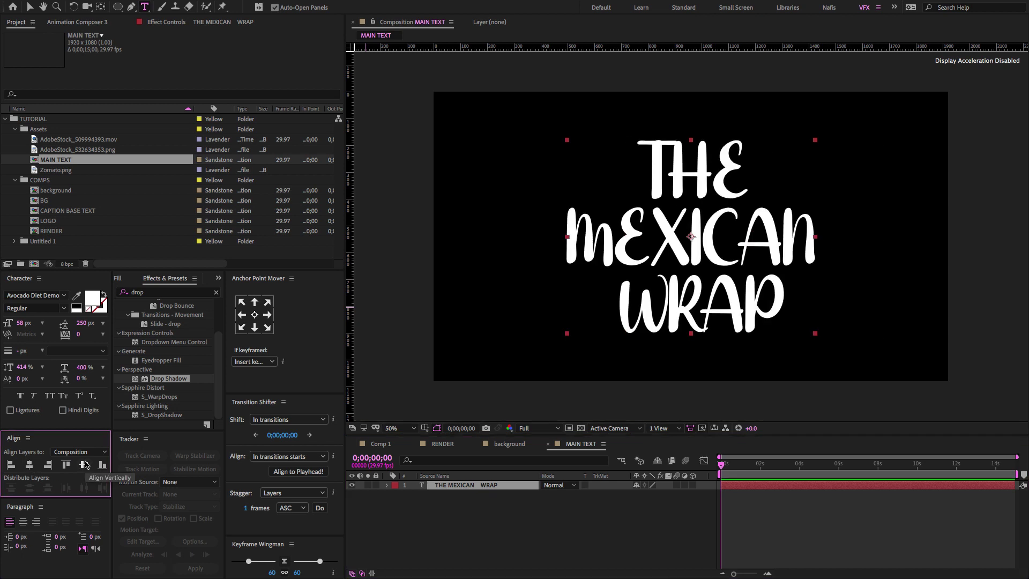
left_click(84, 465)
Pre-compose the title text layer as THE MEXICAN WRAP Pre-Comp 1, moving all attributes into the new composition
left_click(505, 539)
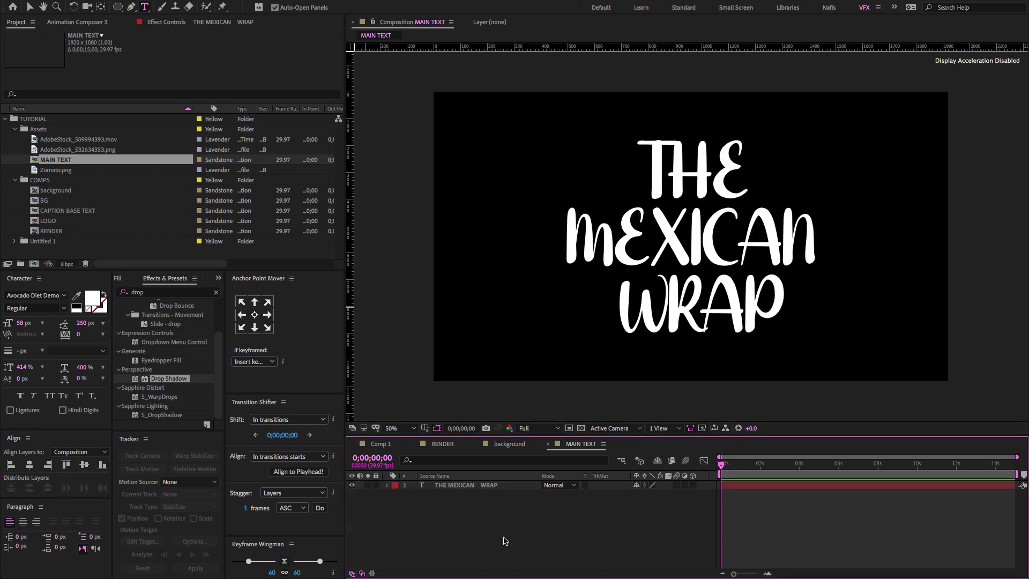
left_click(484, 485)
right_click(512, 490)
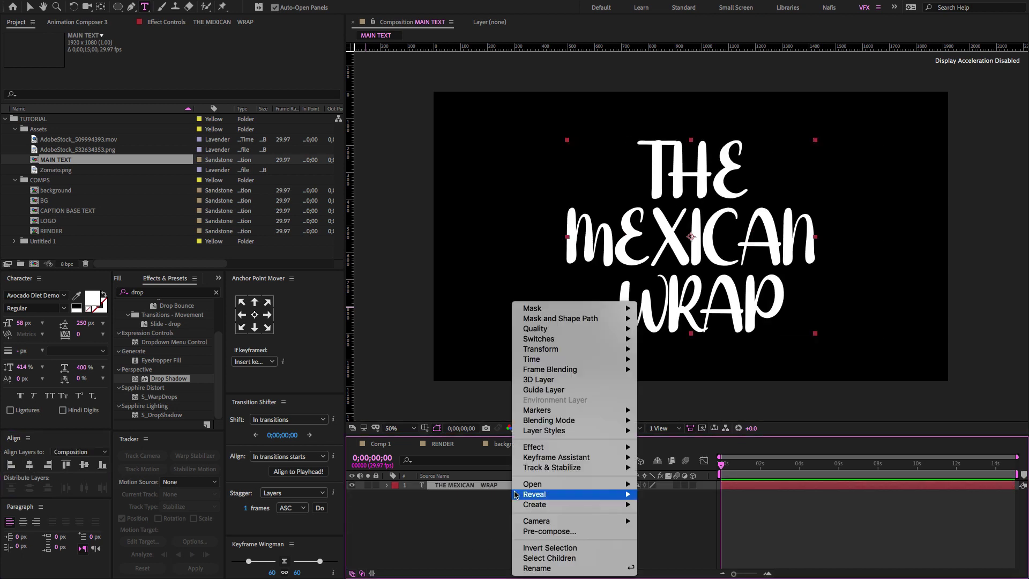
left_click(544, 531)
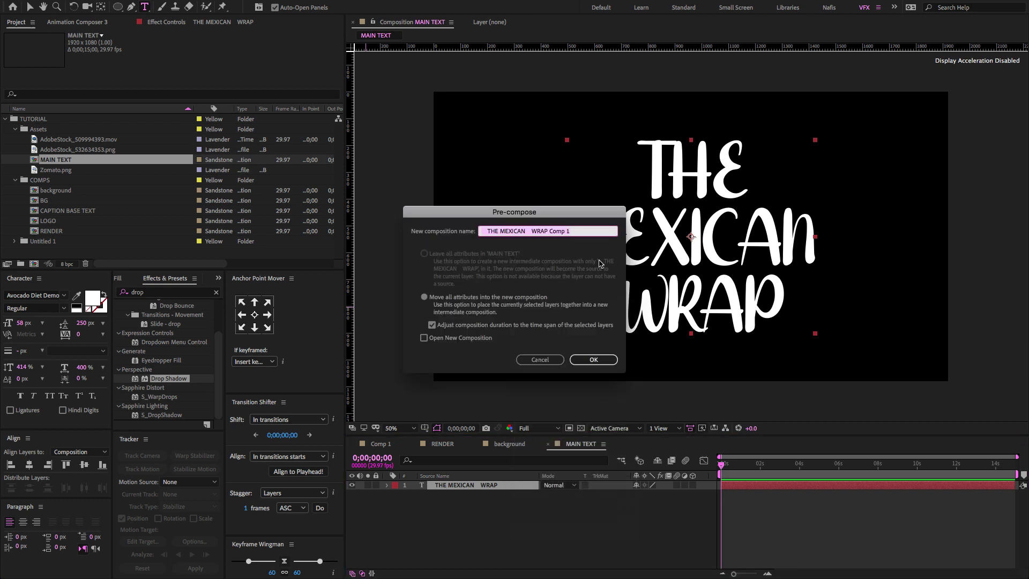
type("Pre-")
left_click(593, 360)
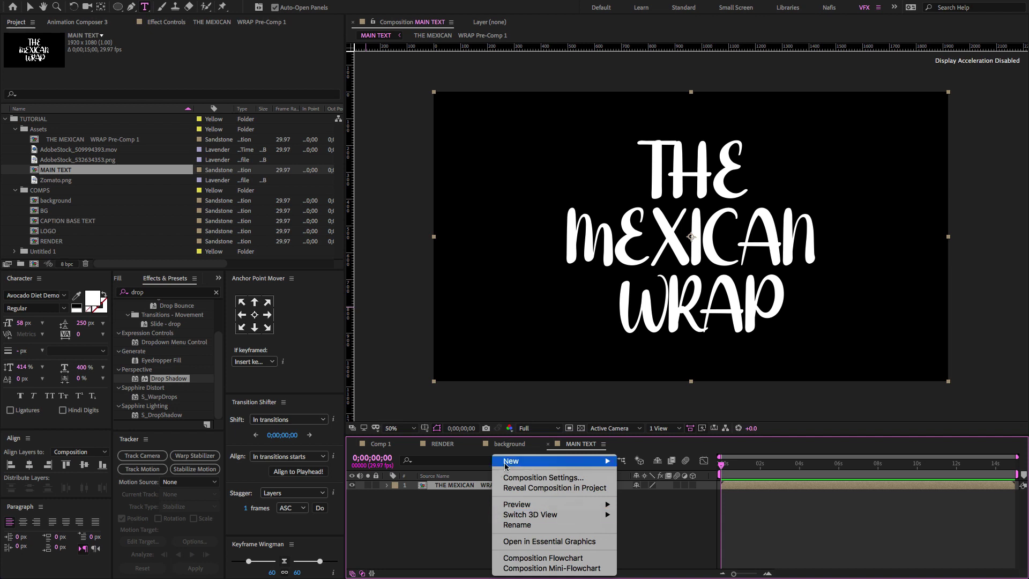
Create a composition-sized solid layer named FRACTAL NOICE with the near-black color 0A0A0A
mouse_move(510, 462)
left_click(632, 488)
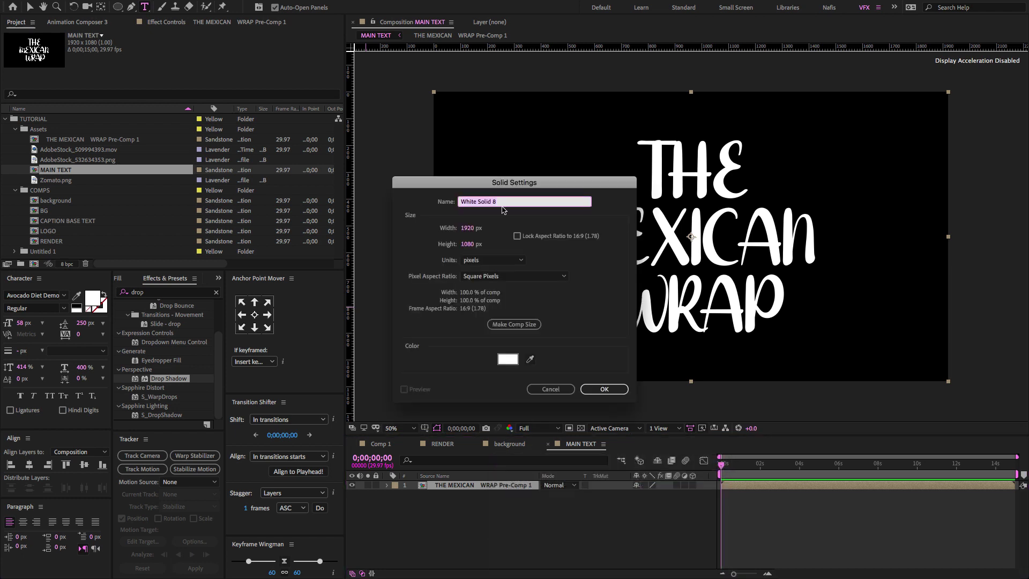
type("FRACTAL NOICE")
left_click(513, 325)
left_click(508, 359)
left_click(223, 259)
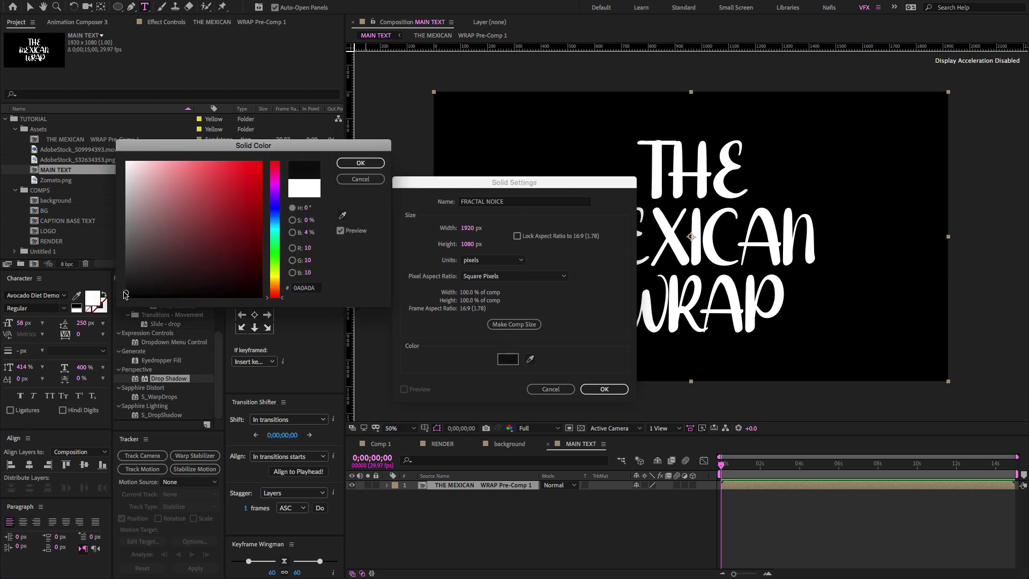
left_click(360, 162)
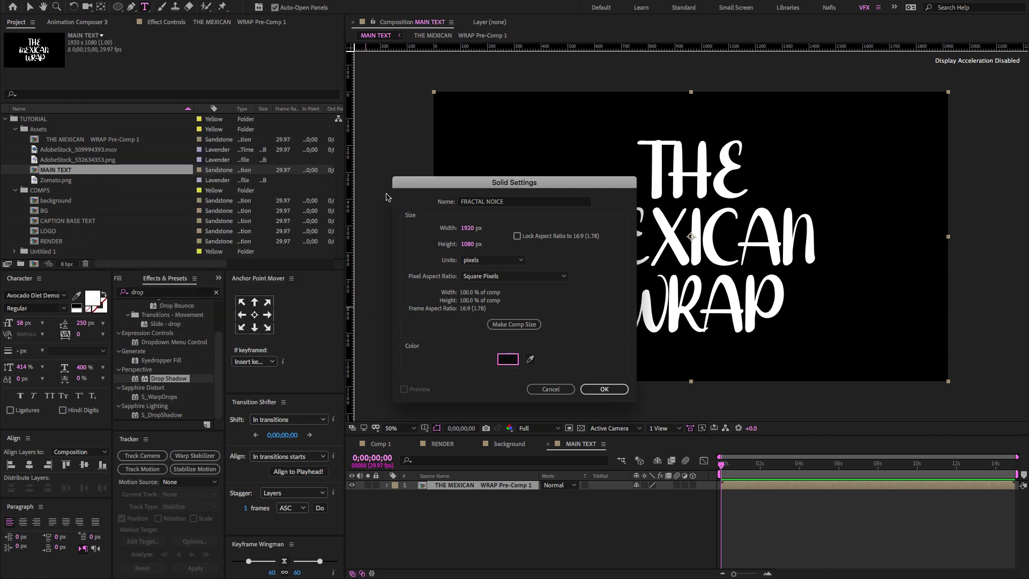
left_click(608, 389)
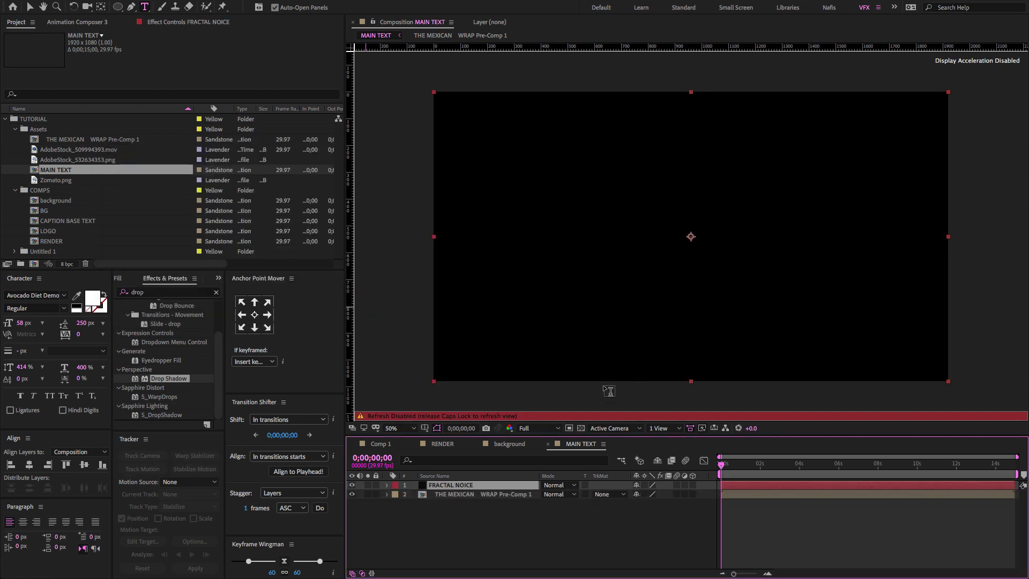
Find the Fractal Noise effect and apply it to the FRACTAL NOICE solid
left_click(150, 294)
double_click(150, 294)
type("fr")
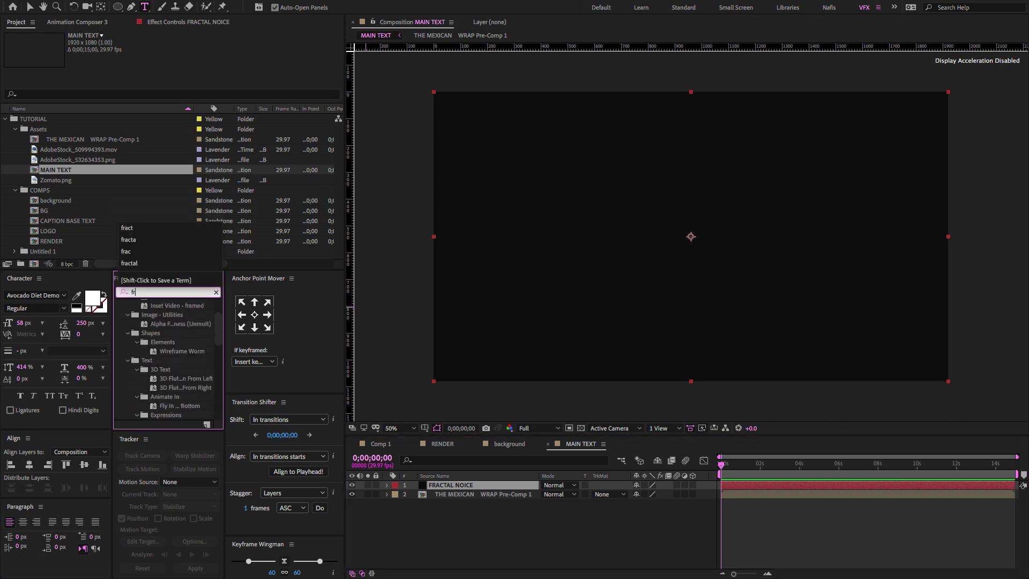
type("ac")
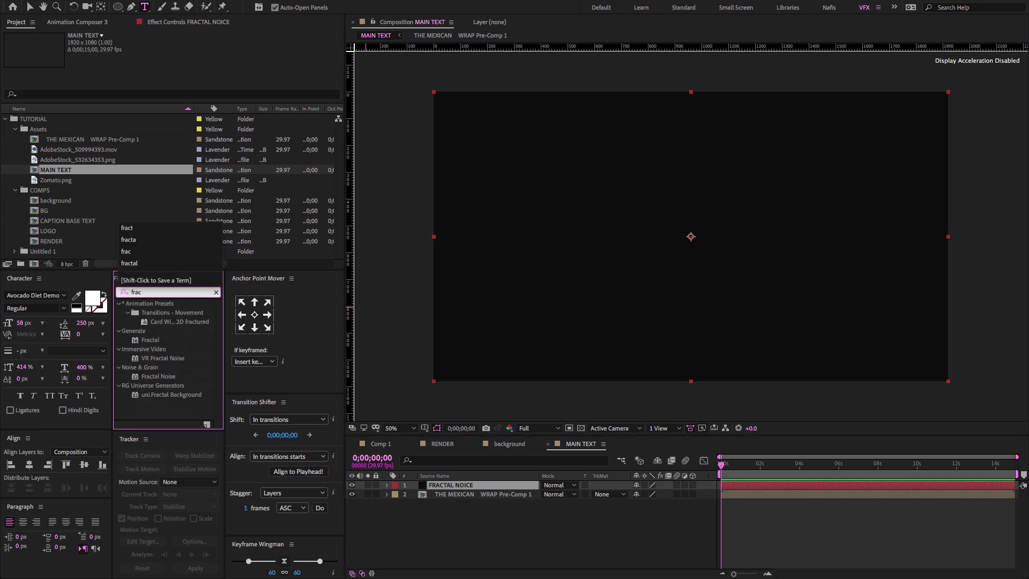
type("ta")
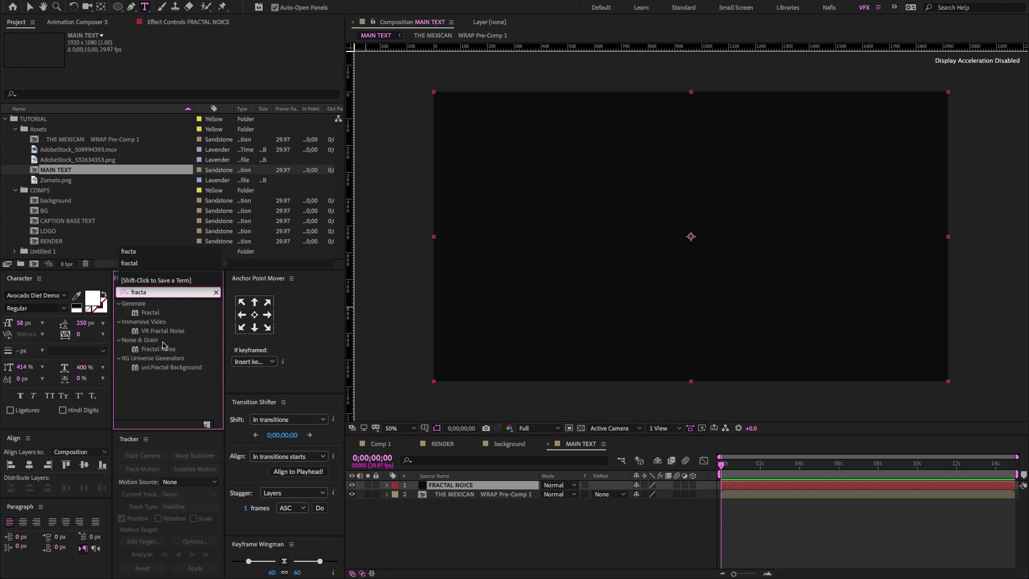
left_click_drag(159, 349, 485, 488)
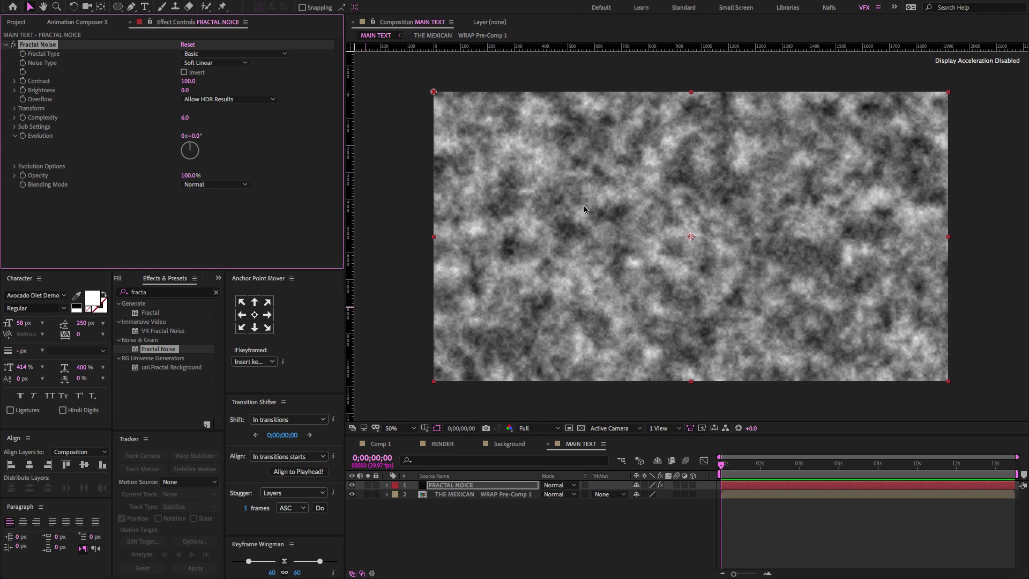
Set the Fractal Noise to the Spline noise type with complexity 4 and evolution 100°
left_click(202, 63)
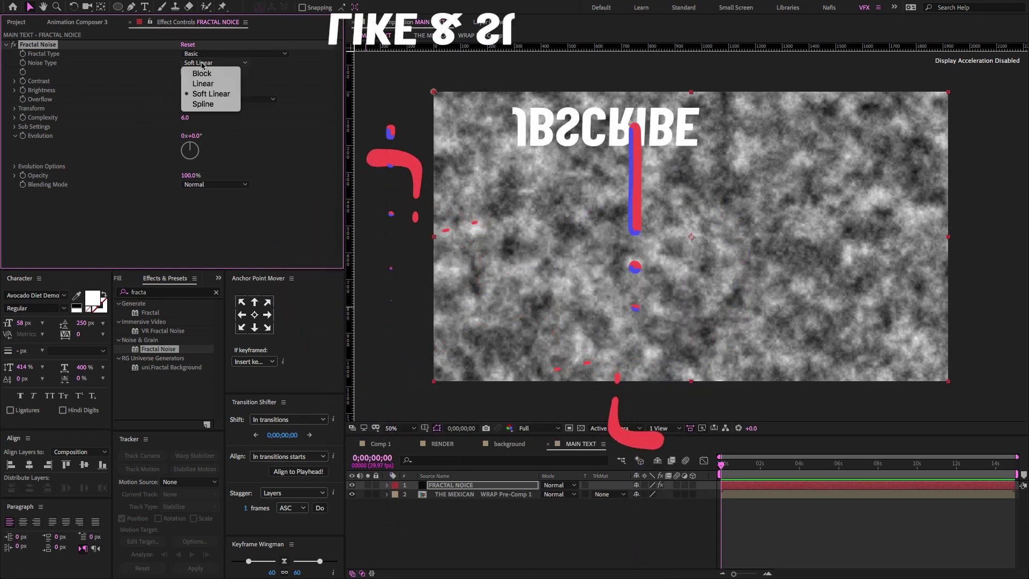
left_click(204, 104)
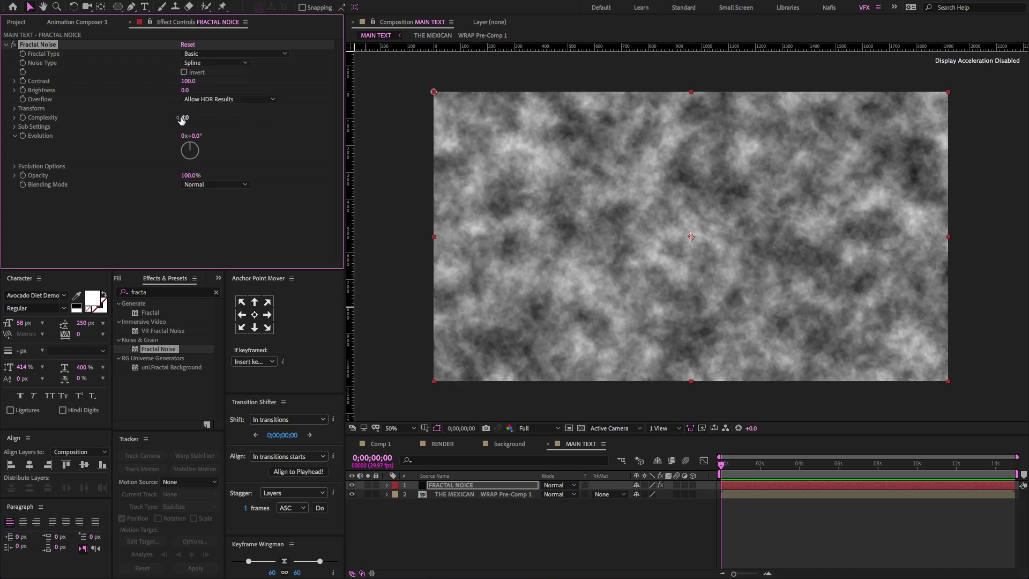
left_click(184, 118)
type("4")
key("Return")
left_click(194, 136)
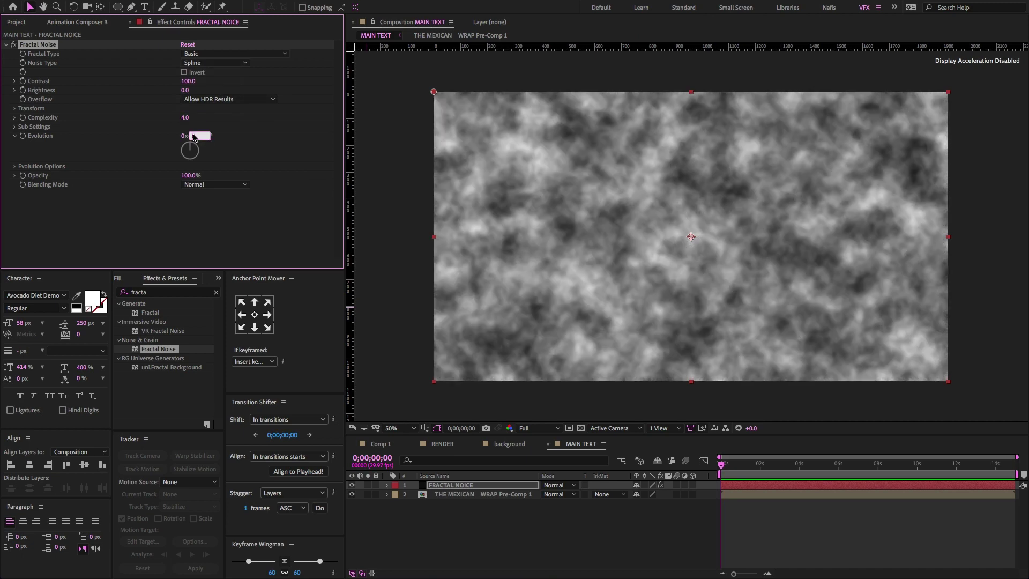
type("100")
key("Return")
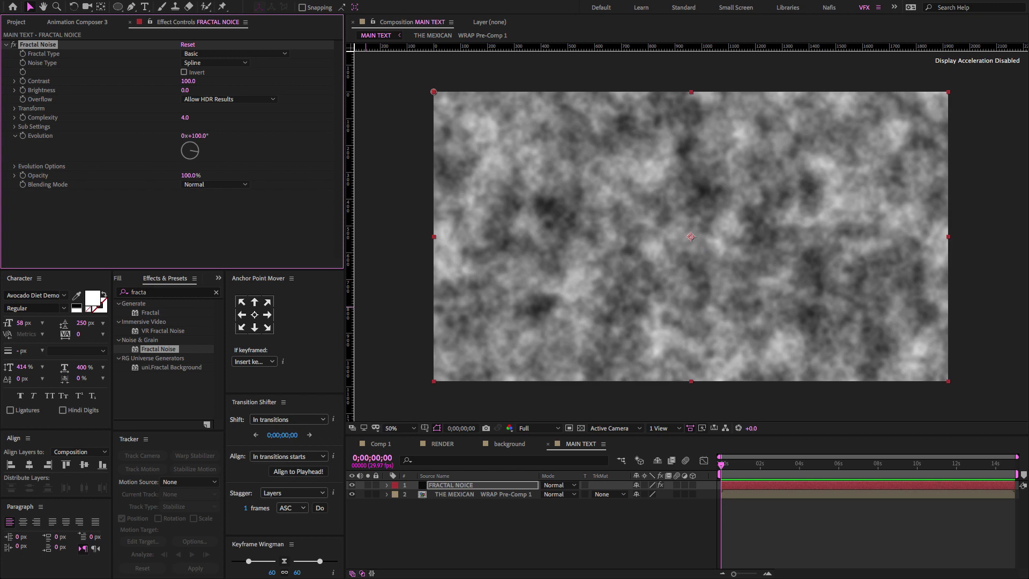
Turn off uniform scaling for the Fractal Noise and try its rotation at 20° and 40°
left_click(15, 109)
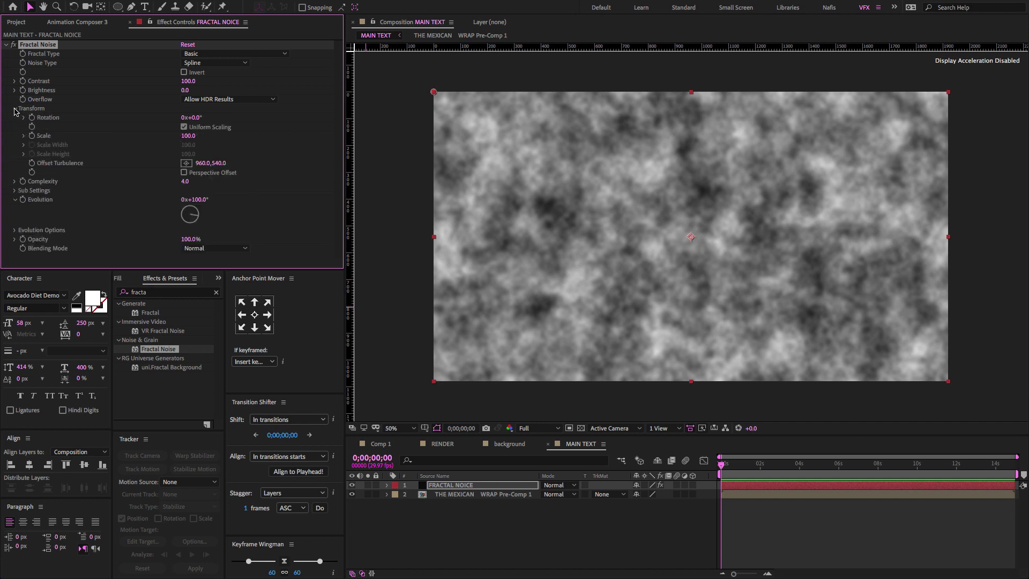
left_click(184, 127)
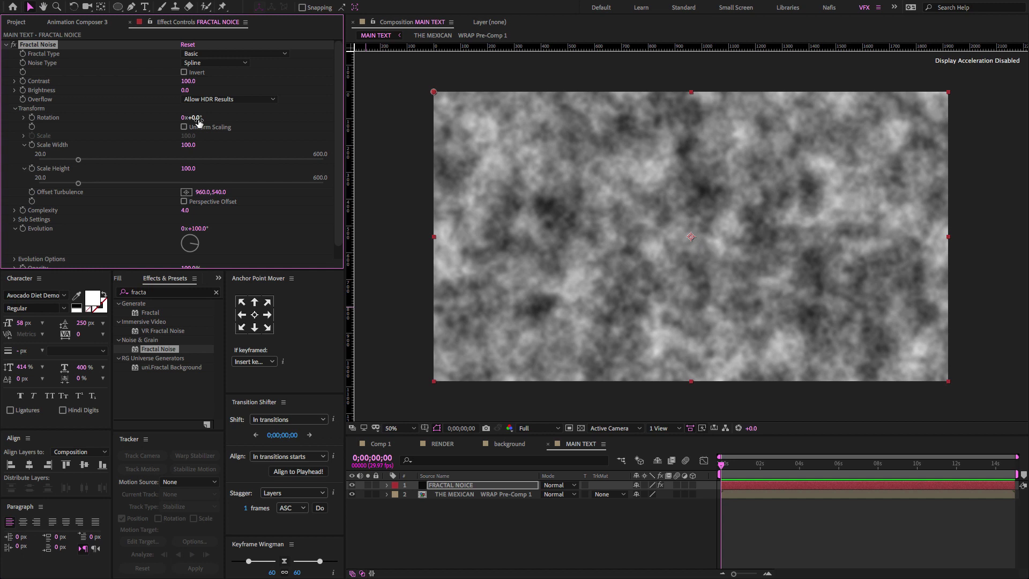
left_click(197, 118)
type("20")
key("Return")
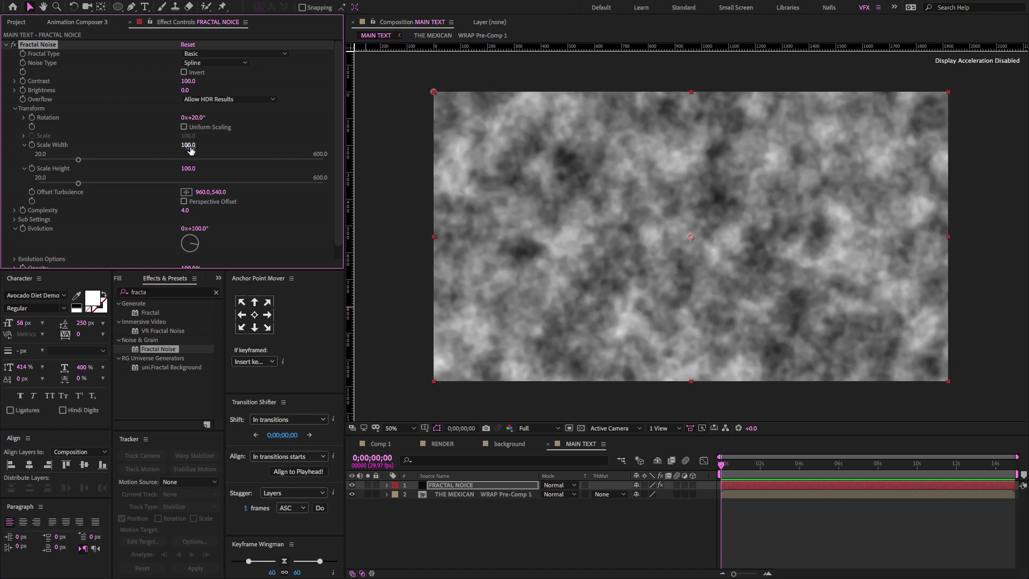
left_click(196, 118)
type("40")
key("Return")
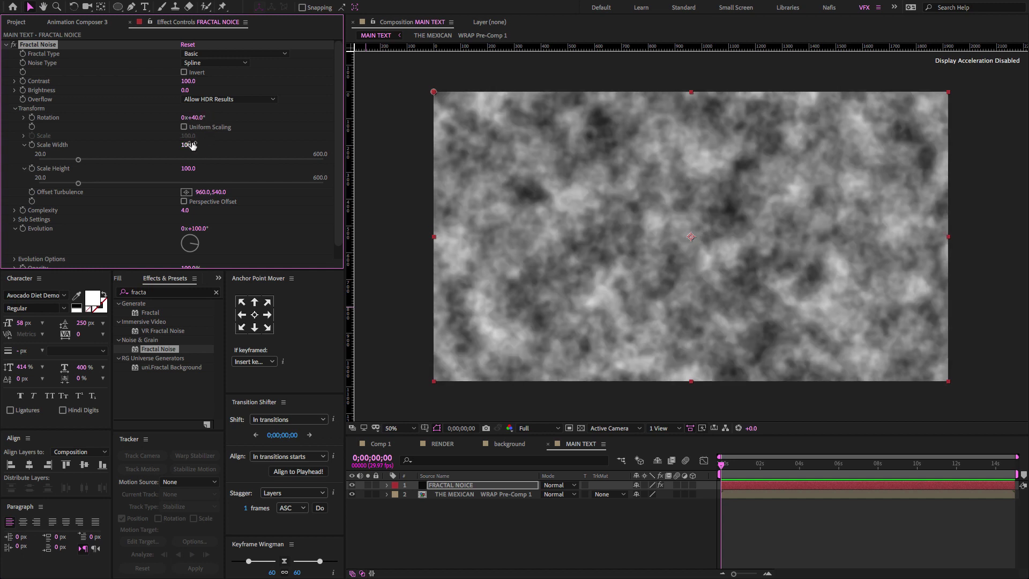
Stretch the noise vertically with scale width 48.5 and scale height 117.4, and set its rotation to 0°
left_click_drag(189, 146, 158, 150)
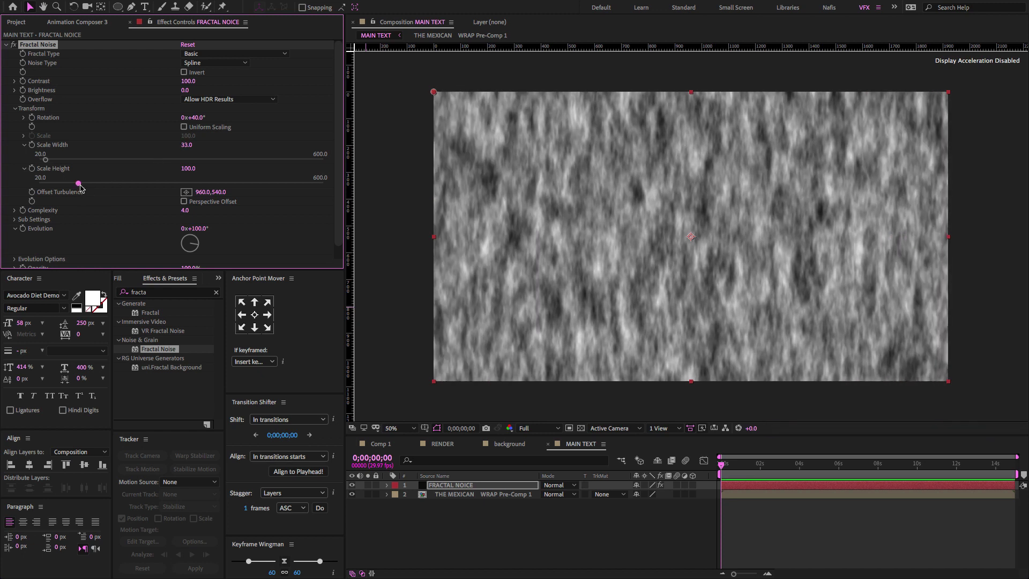
mouse_move(78, 184)
left_mouse_down()
mouse_move(99, 186)
mouse_move(87, 187)
left_mouse_up()
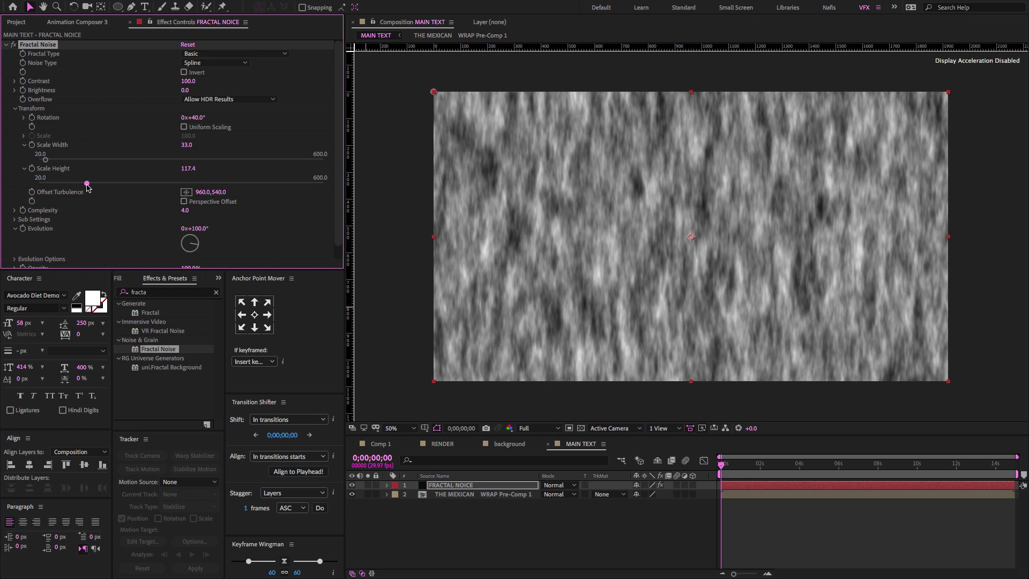
left_click_drag(46, 160, 53, 161)
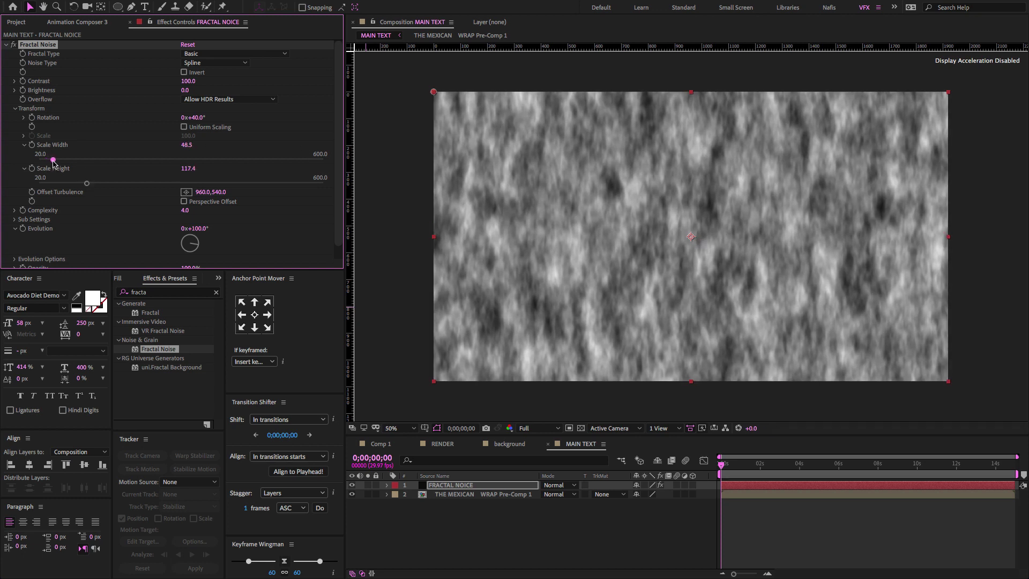
left_click(198, 117)
type("0")
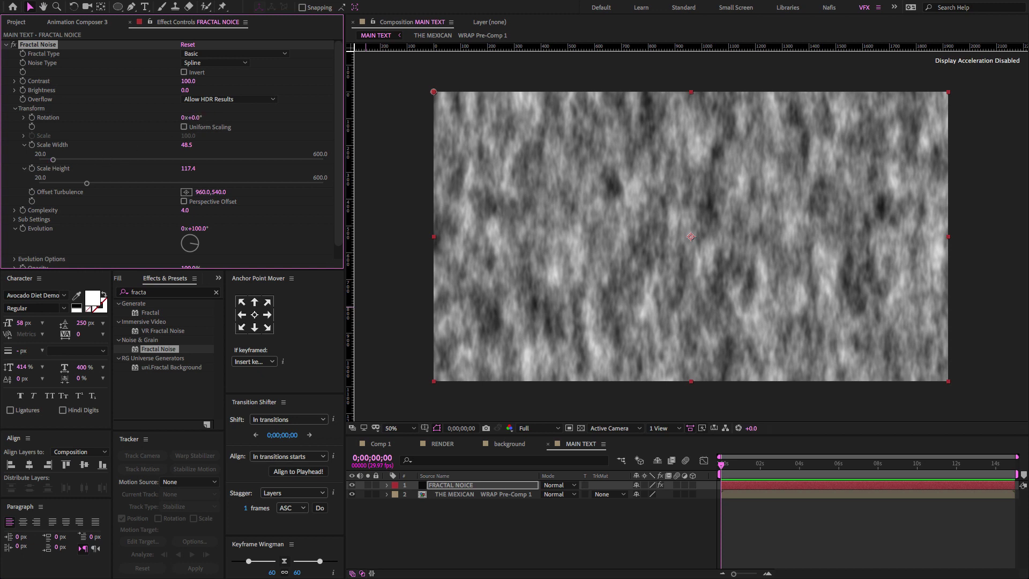
key("Return")
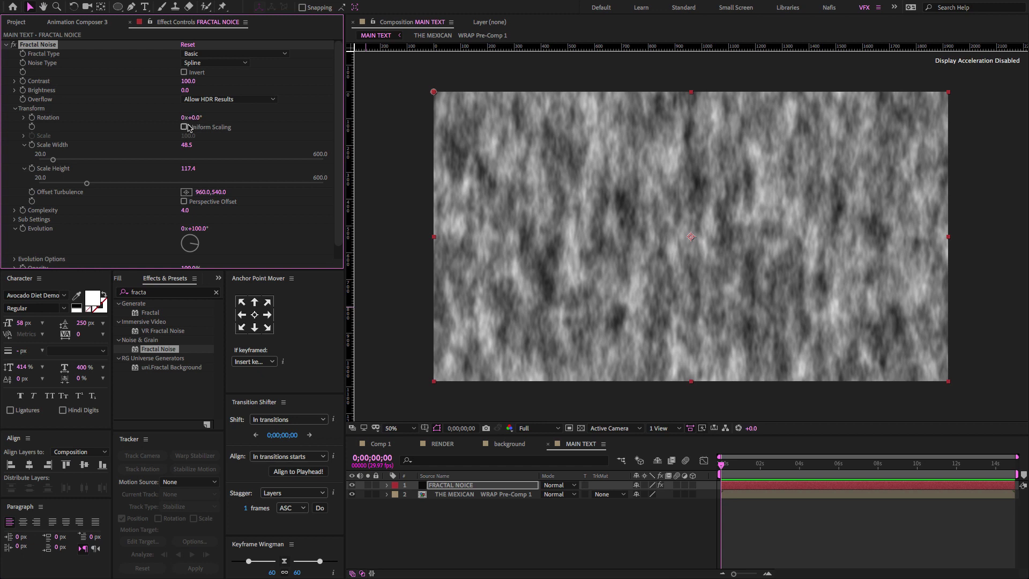
left_click(15, 109)
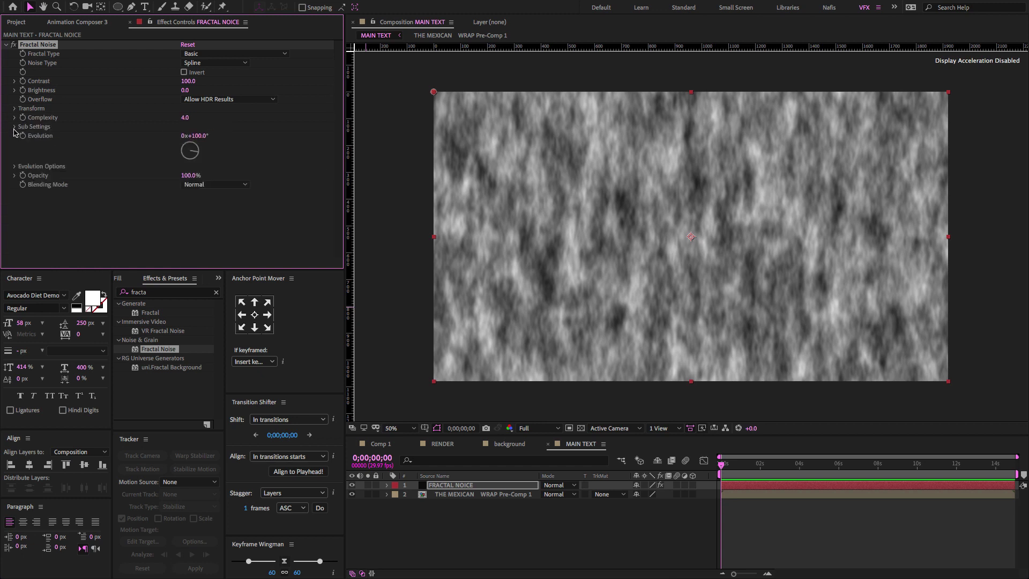
Set the Fractal Noise sub scaling to 55 and collapse the effect's settings
left_click(15, 127)
left_click(186, 137)
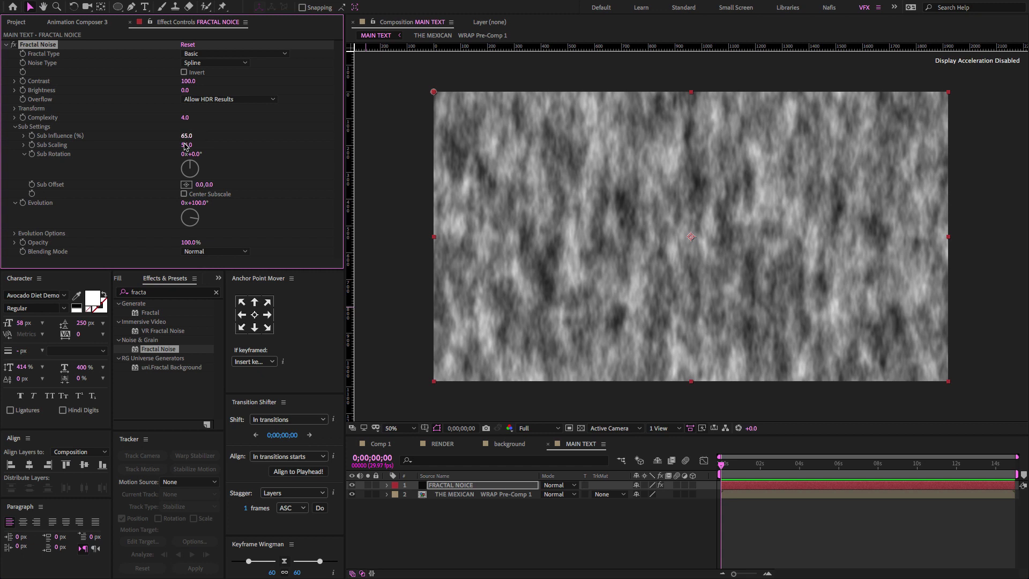
left_click(188, 145)
type("55")
key("Return")
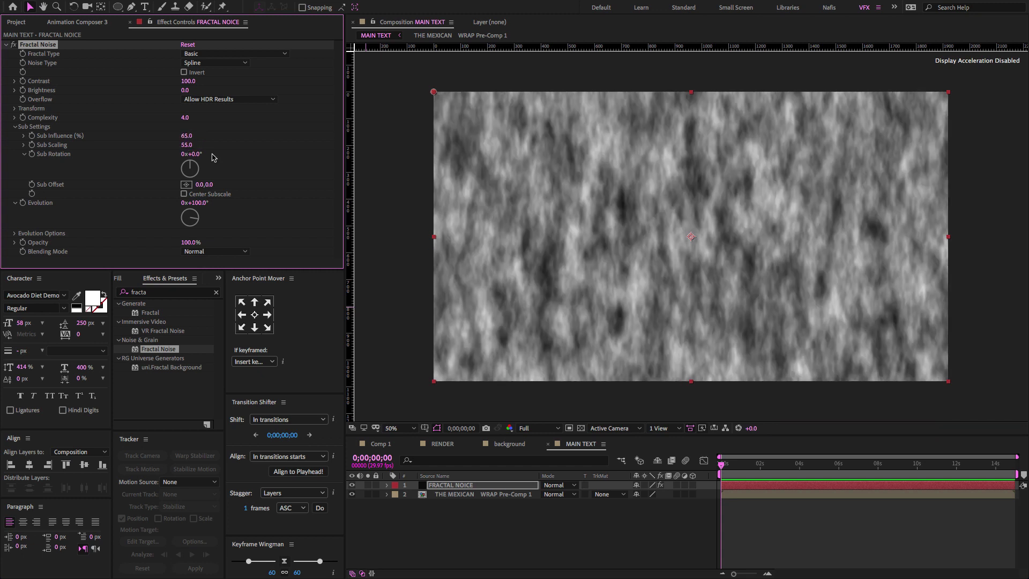
left_click(6, 45)
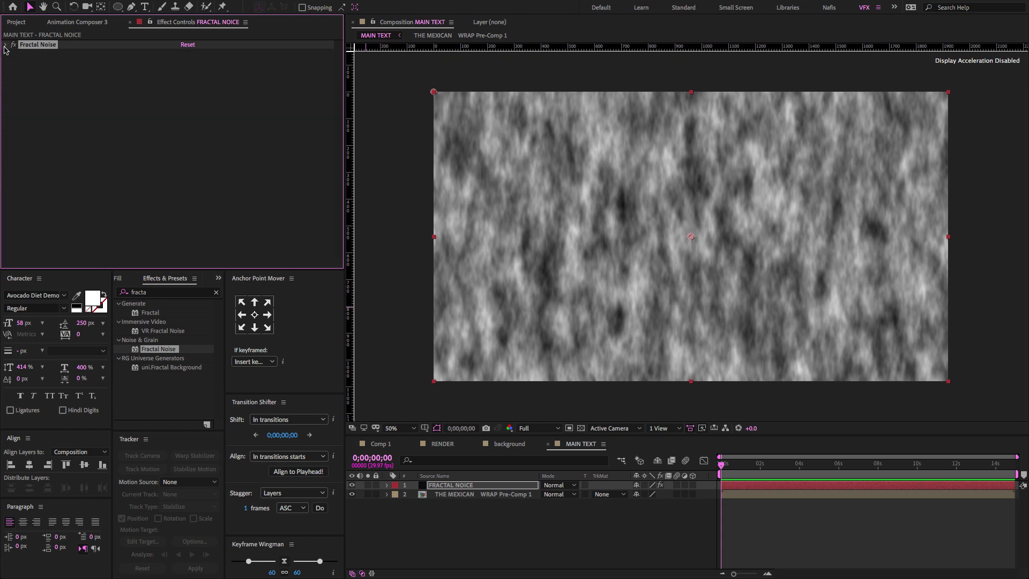
Apply the CC Image Wipe effect to the title pre-comp layer and hide the FRACTAL NOICE layer
left_click(472, 495)
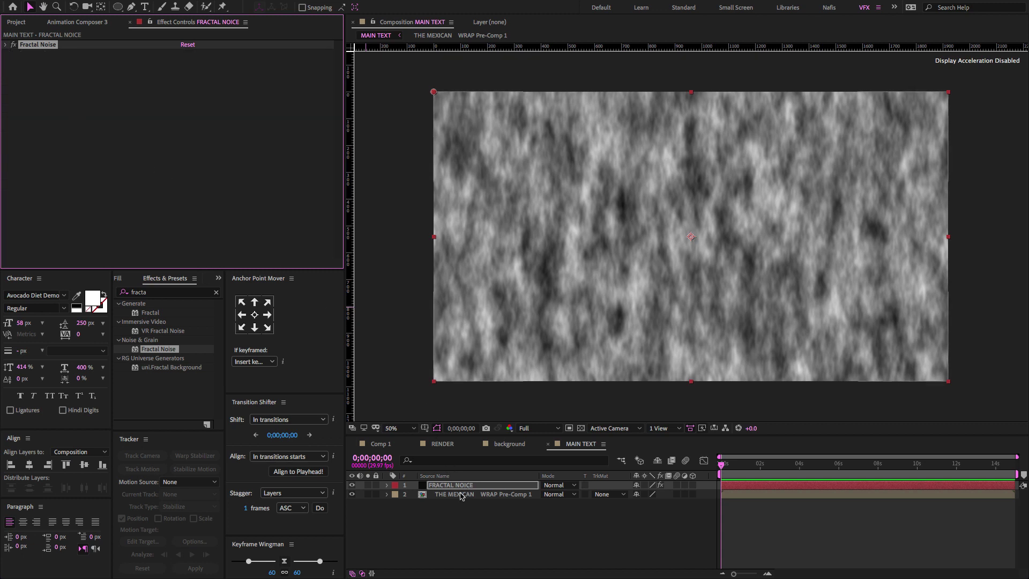
left_click(158, 296)
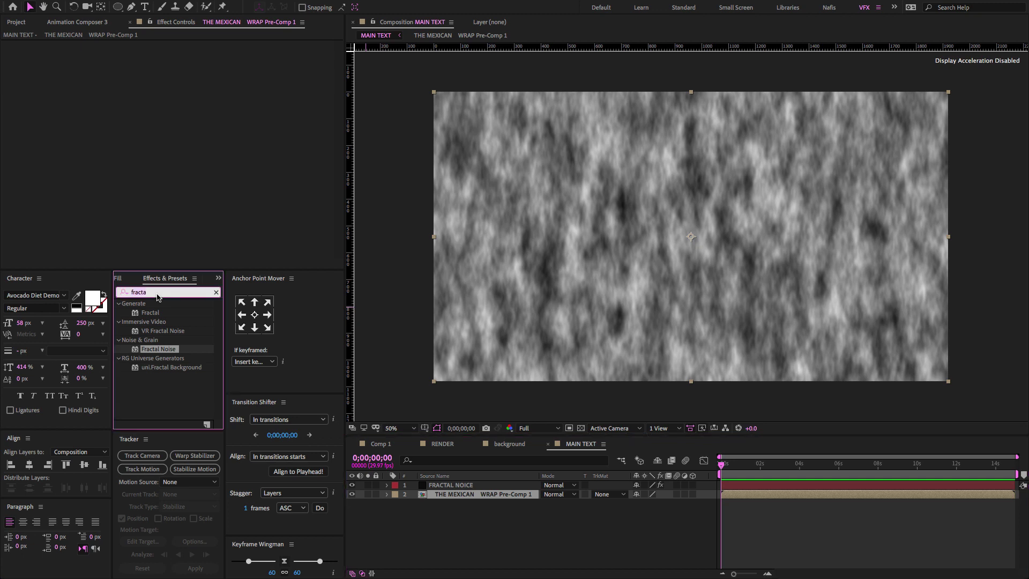
type("cc")
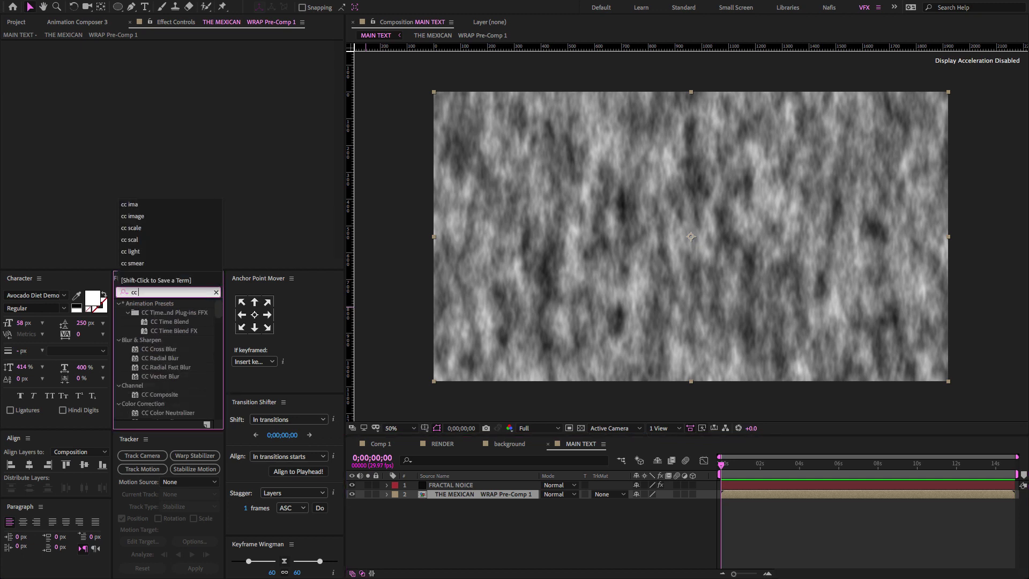
type(" ima")
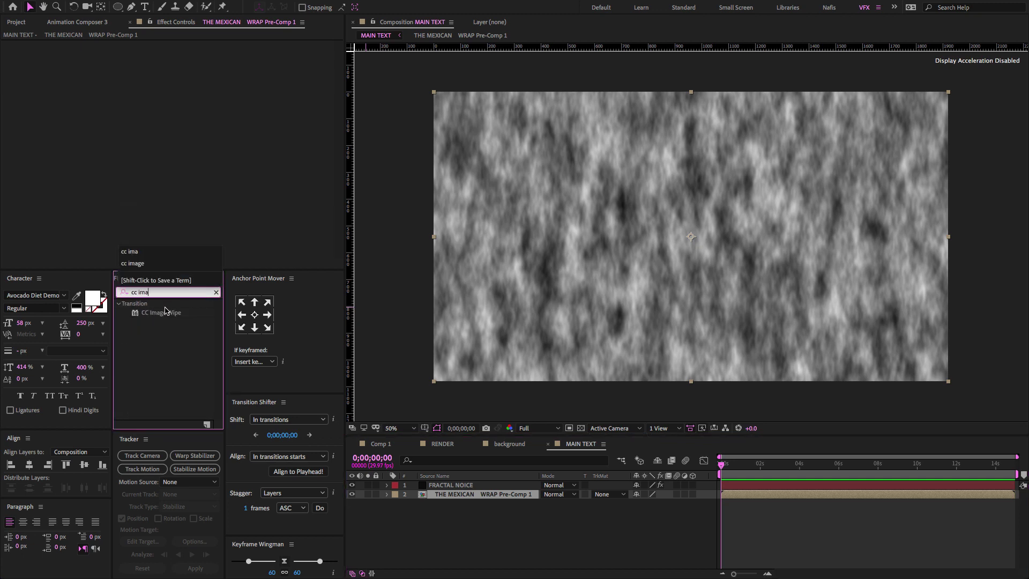
left_click_drag(165, 311, 484, 492)
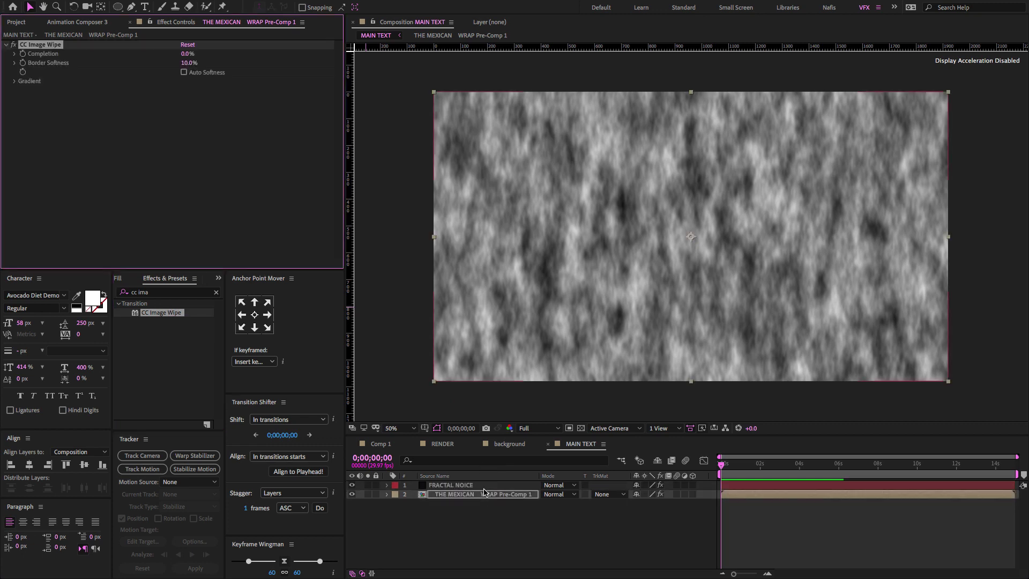
left_click(470, 485)
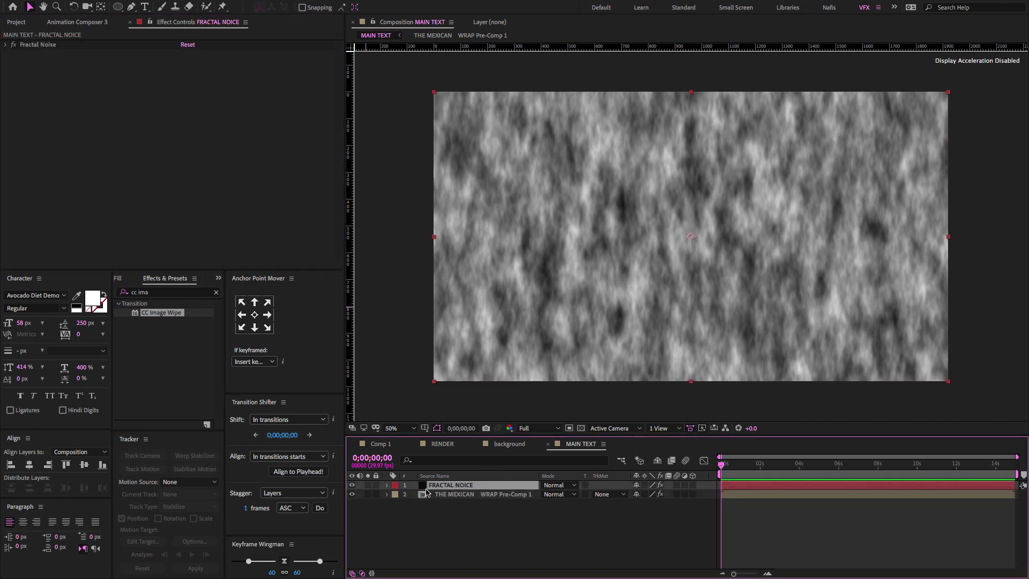
left_click(352, 485)
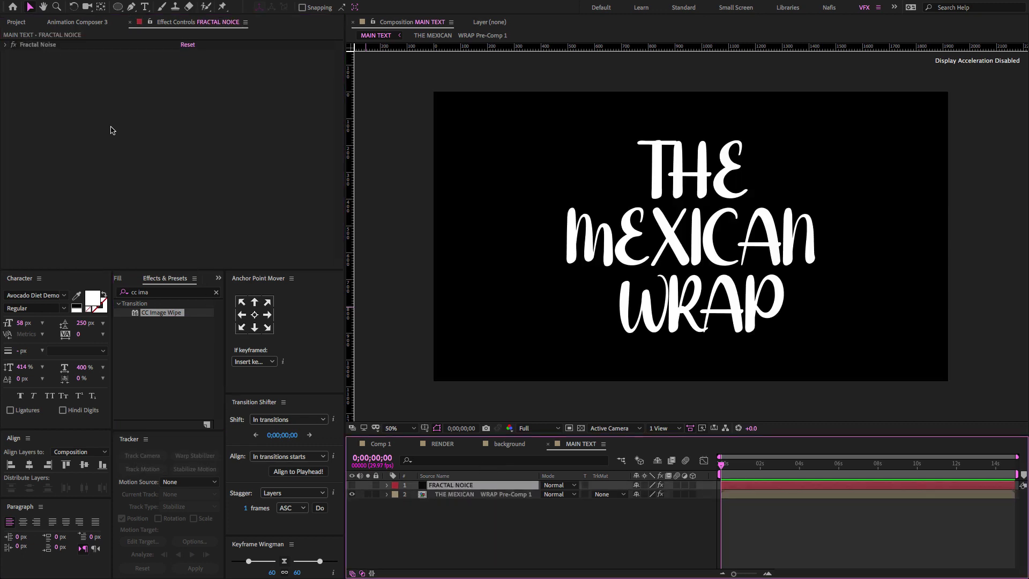
Set the title pre-comp's CC Image Wipe gradient layer to FRACTAL NOICE, using Effects & Masks as its source
left_click(460, 494)
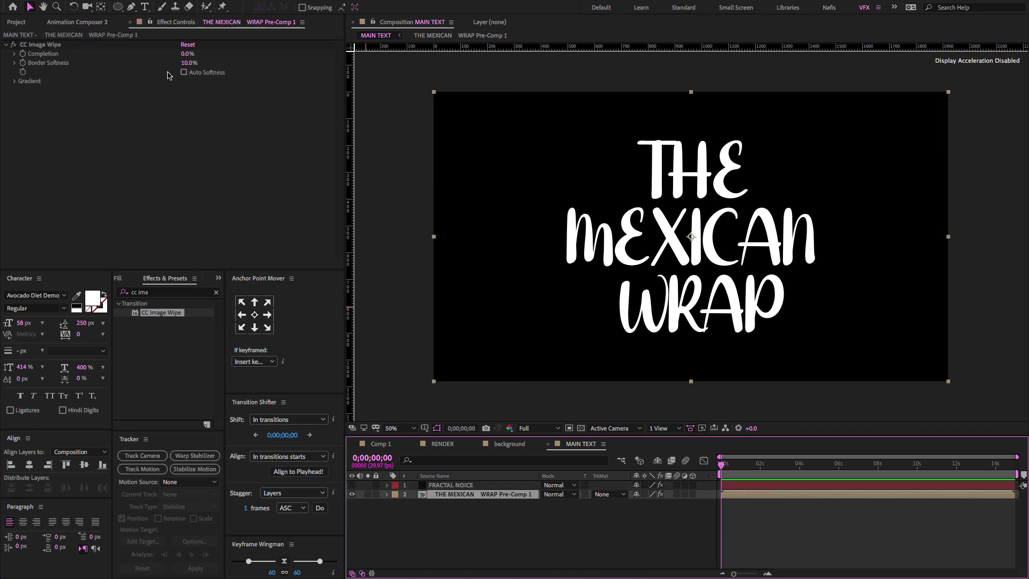
left_click(14, 80)
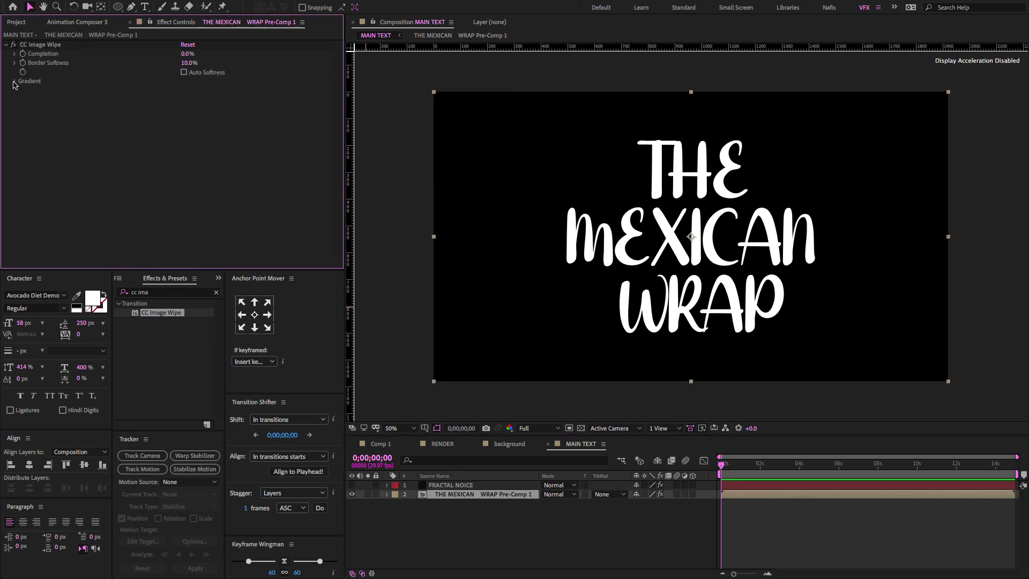
left_click(222, 95)
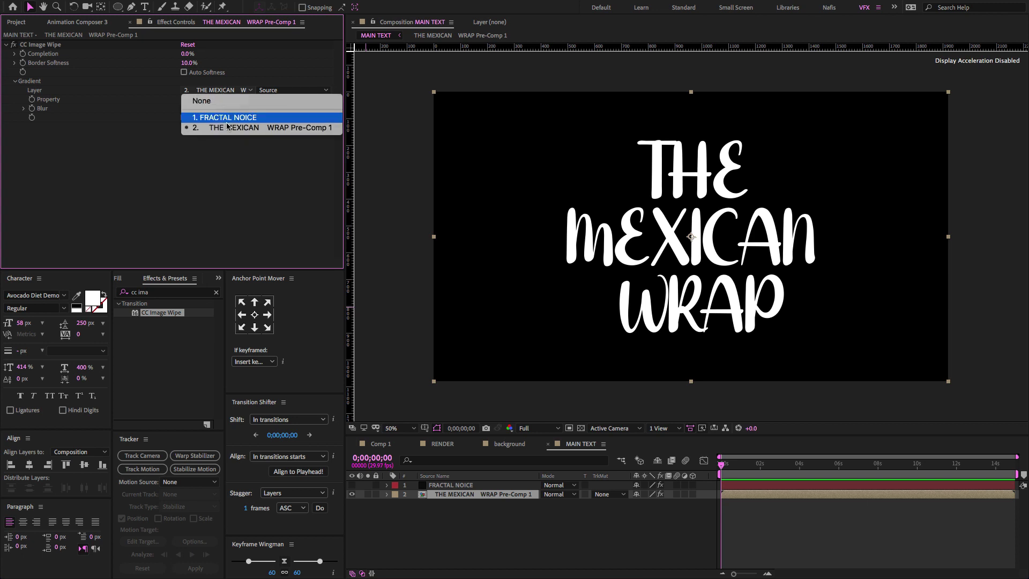
left_click(240, 119)
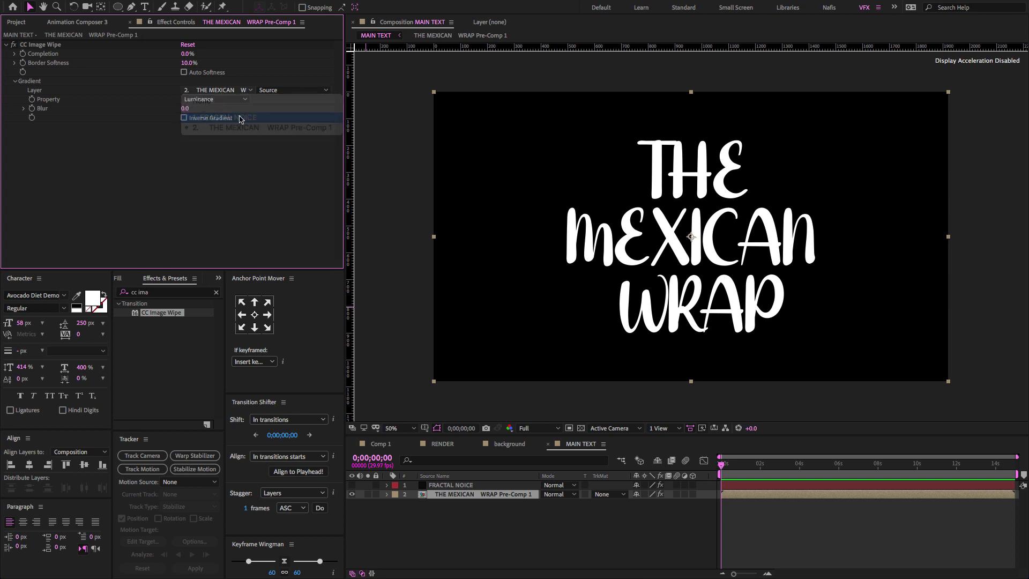
left_click(284, 90)
left_click(288, 122)
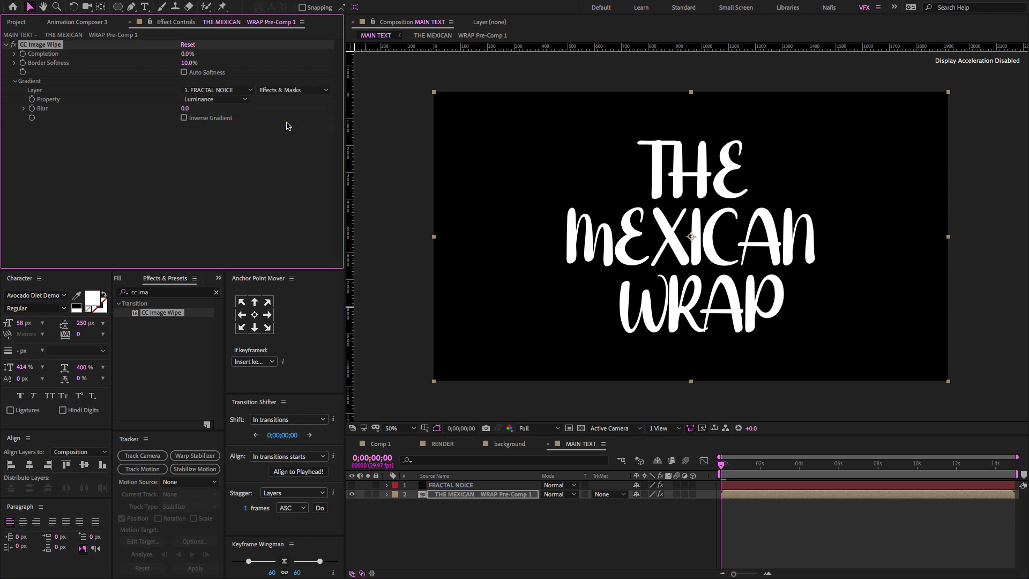
Set the CC Image Wipe border softness to 10%
left_click(185, 64)
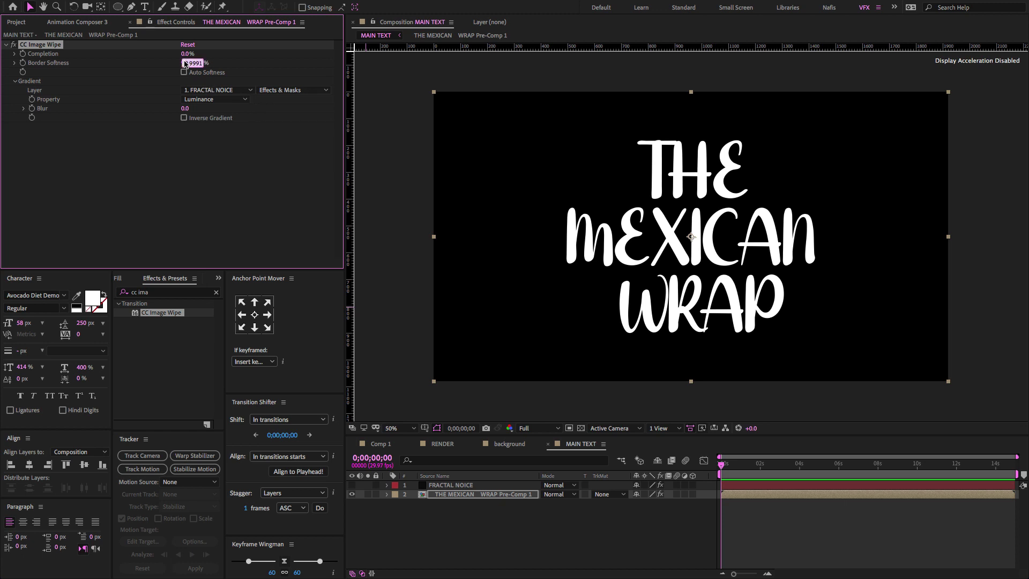
type("10")
key("Return")
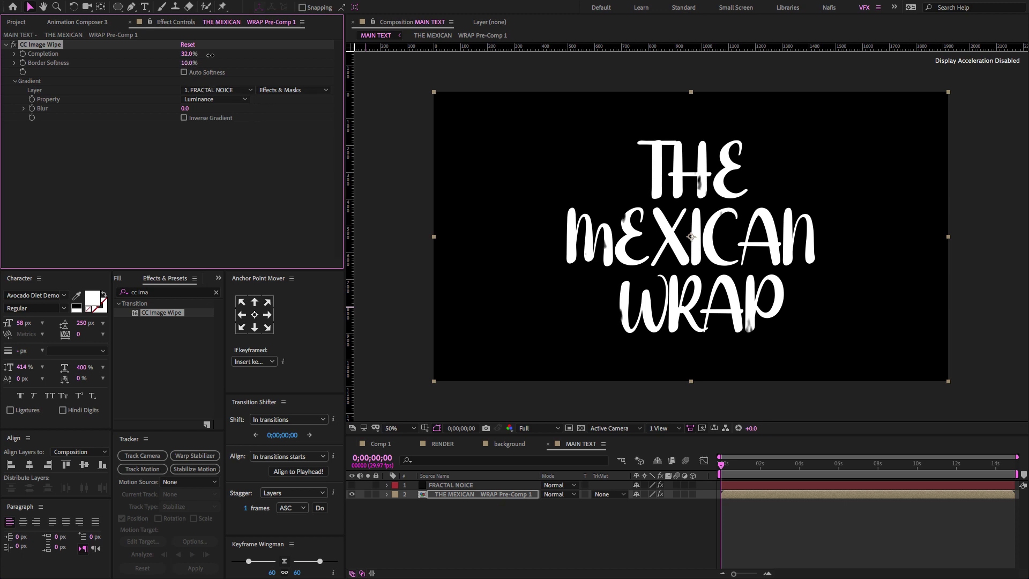
Try the wipe's completion at about 32% and return it to 0%
mouse_move(187, 54)
left_mouse_down()
mouse_move(237, 58)
mouse_move(204, 58)
left_mouse_up()
left_click(188, 55)
type("0")
key("Return")
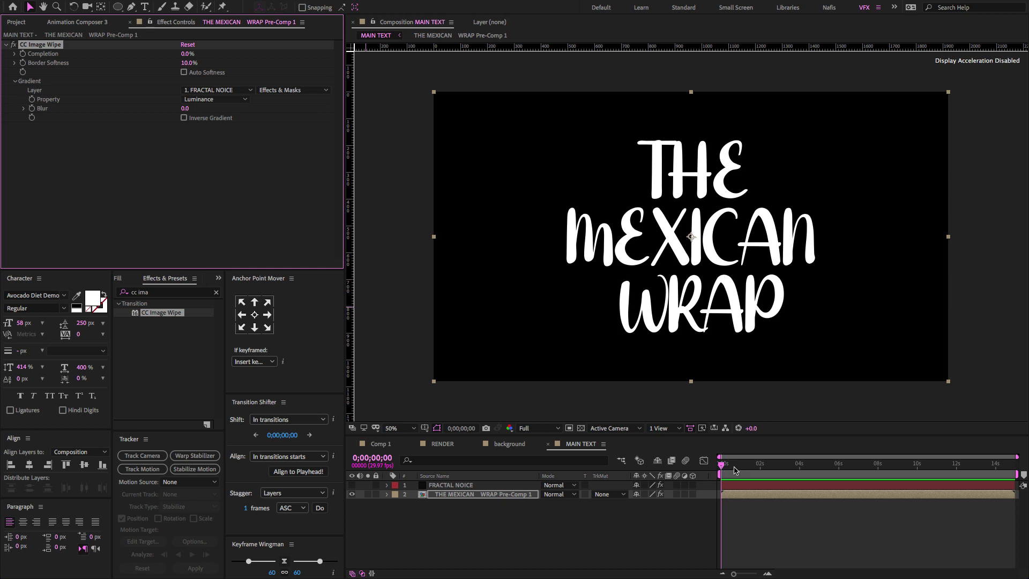
Keyframe the wipe's Completion from 100% at the start of the composition to 0% at 4 seconds
left_click_drag(735, 470, 721, 470)
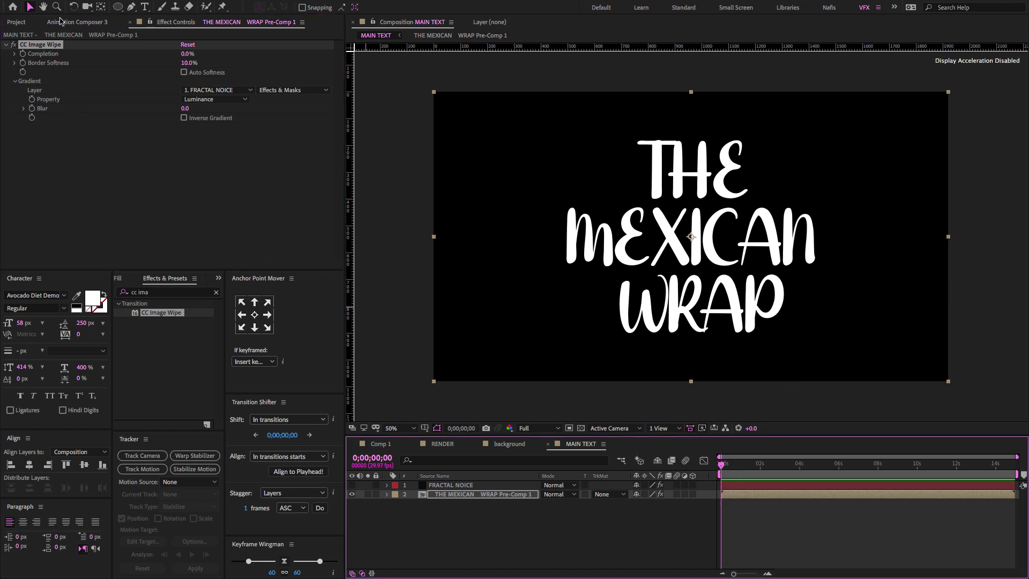
left_click(23, 54)
left_click(188, 54)
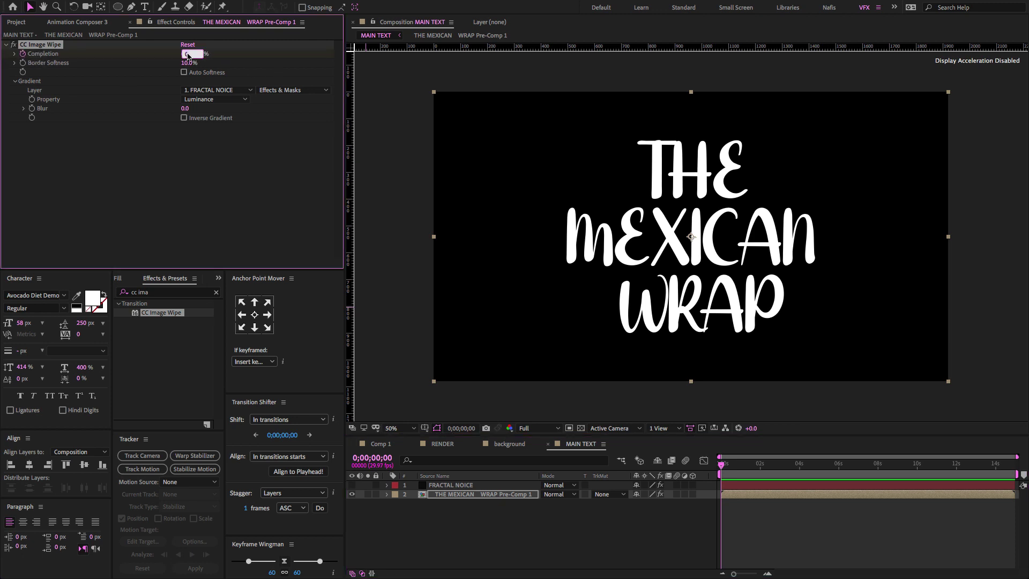
type("100")
key("Return")
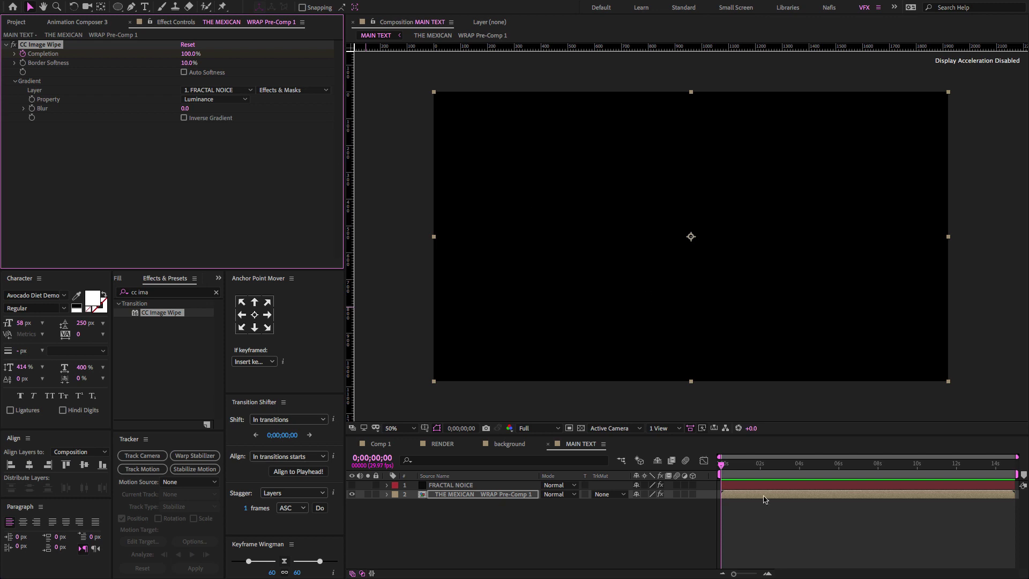
left_click(799, 472)
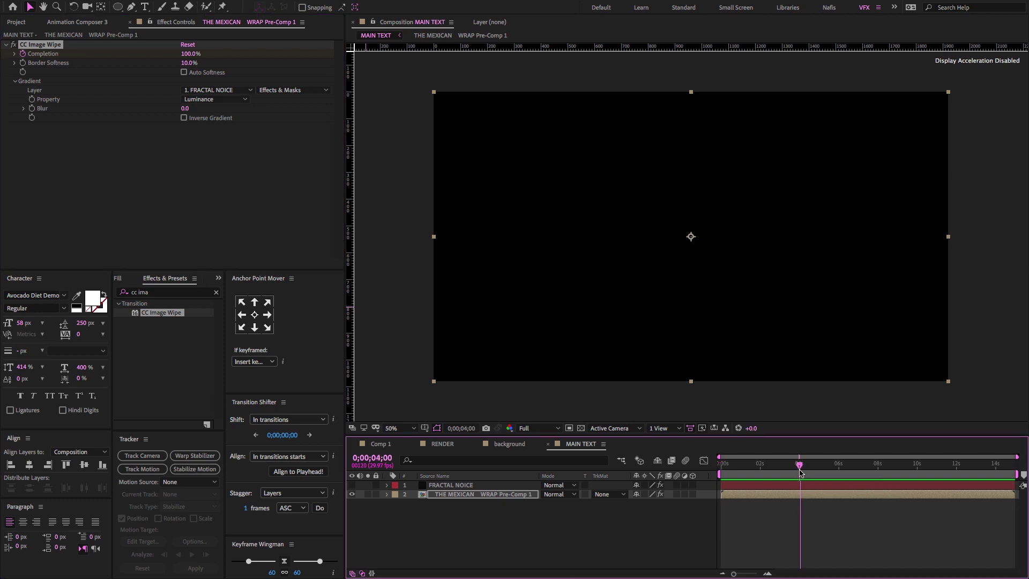
left_click_drag(189, 54, 134, 54)
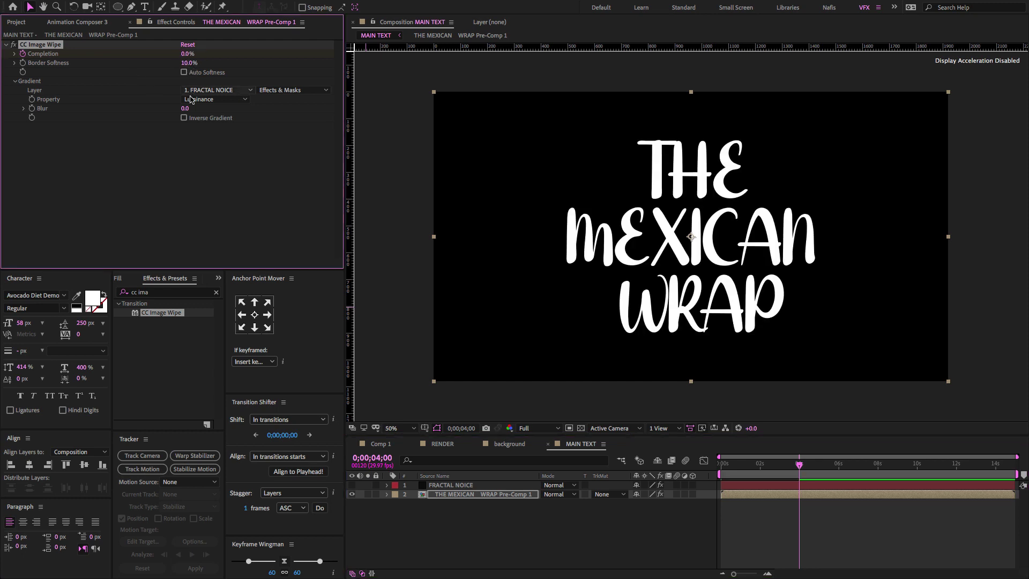
Apply Easy Ease to both Completion keyframes and move the last one to about 6 seconds
left_click_drag(750, 471, 775, 470)
key("u")
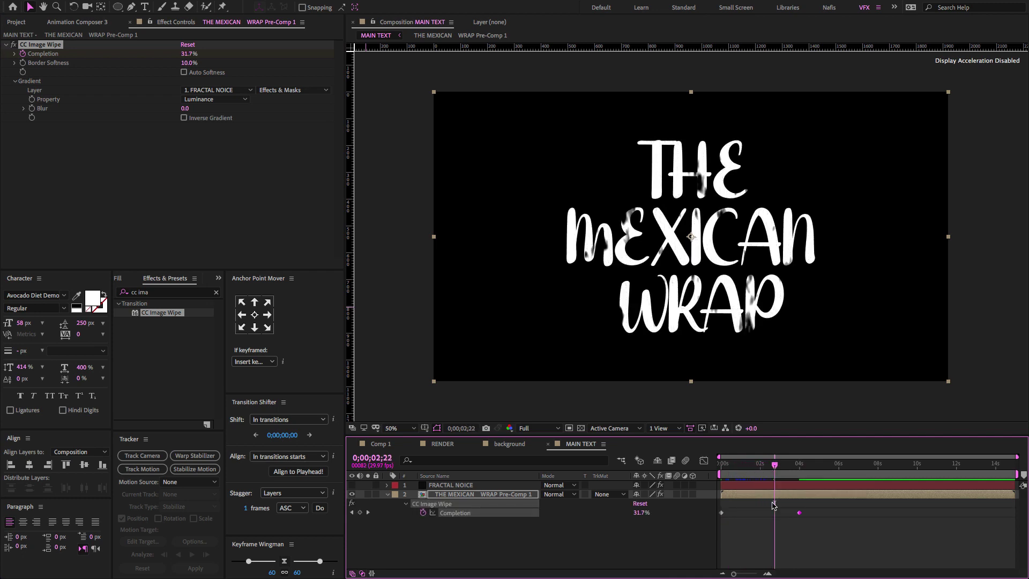
left_click_drag(823, 507, 696, 528)
key("F9")
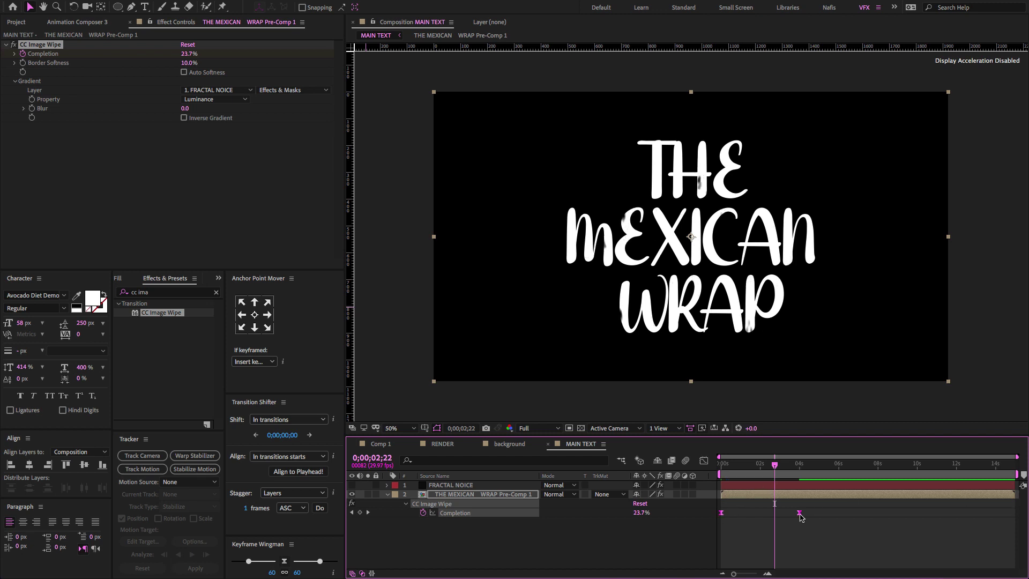
left_click_drag(800, 514, 840, 517)
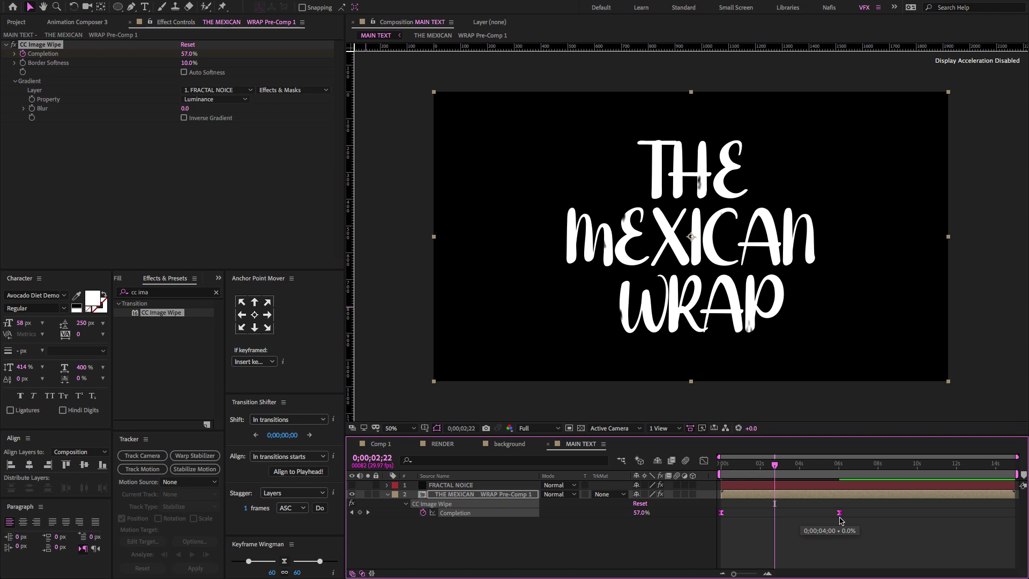
Try the wipe with 0% border softness partway through the animation and restore it to 10%
mouse_move(774, 464)
left_mouse_down()
mouse_move(713, 467)
mouse_move(788, 471)
left_mouse_up()
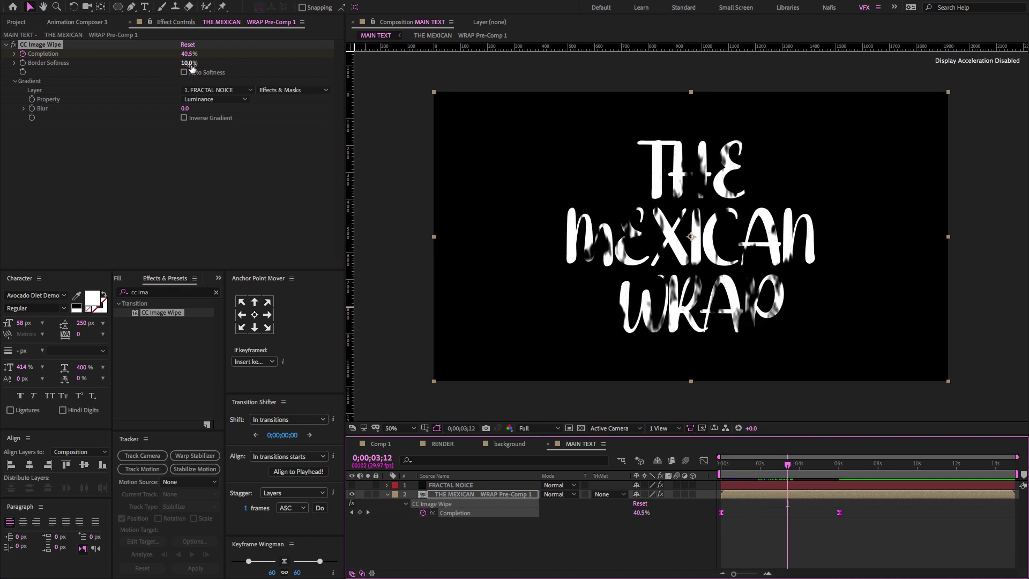
left_click(189, 63)
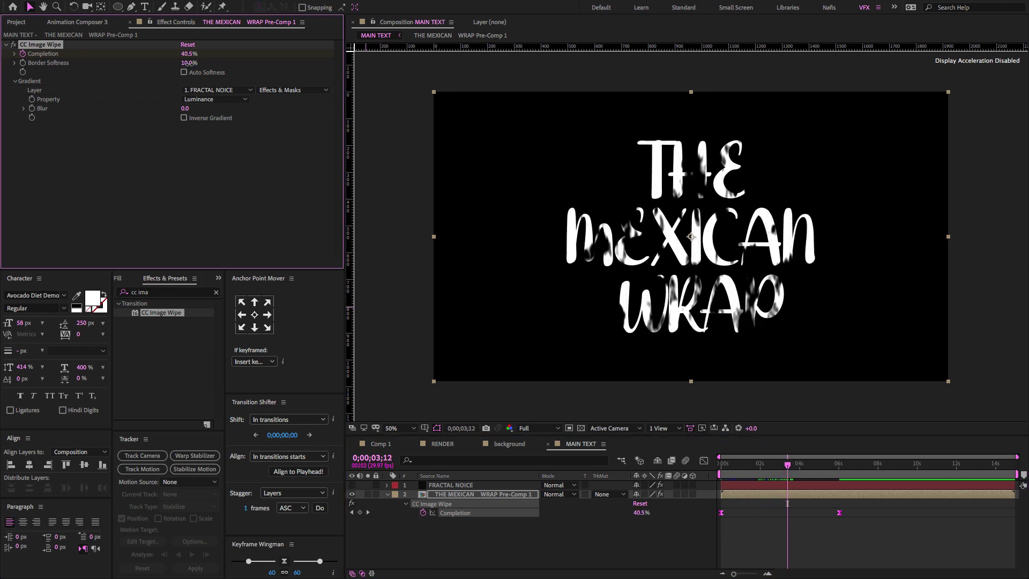
mouse_move(189, 62)
left_mouse_down()
mouse_move(198, 64)
mouse_move(181, 64)
left_mouse_up()
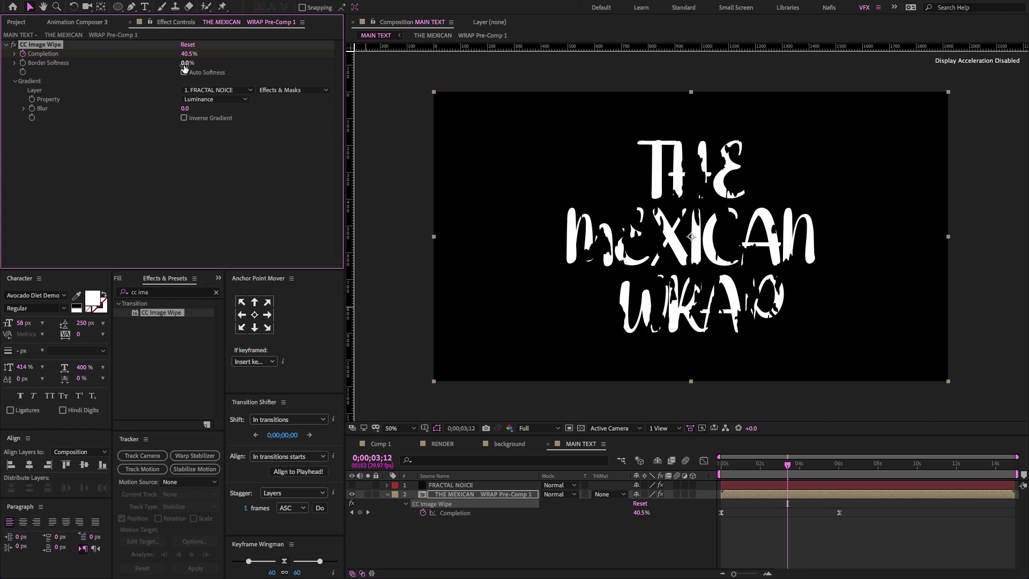
left_click(183, 63)
type("10.0")
key("Return")
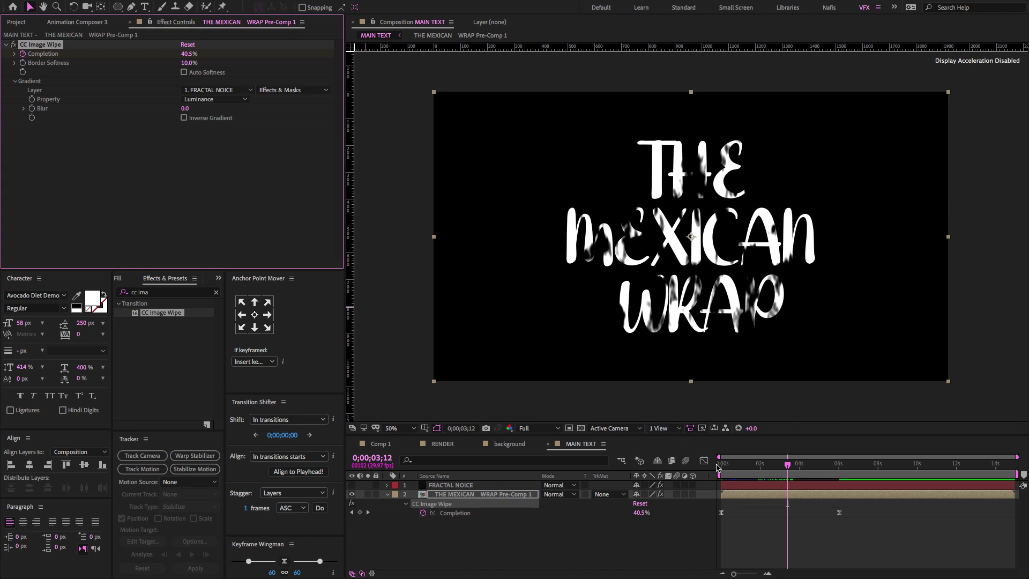
Pre-compose the FRACTAL NOICE layer and the title pre-comp together as FRACTAL ANIMATED
left_click(720, 464)
left_click(387, 494)
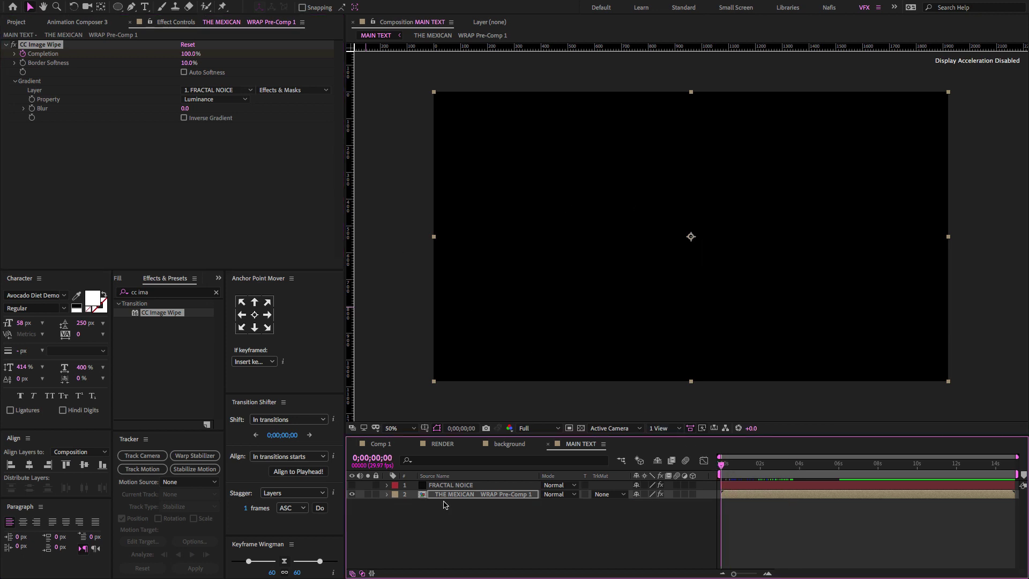
left_click_drag(505, 534, 457, 487)
right_click(458, 488)
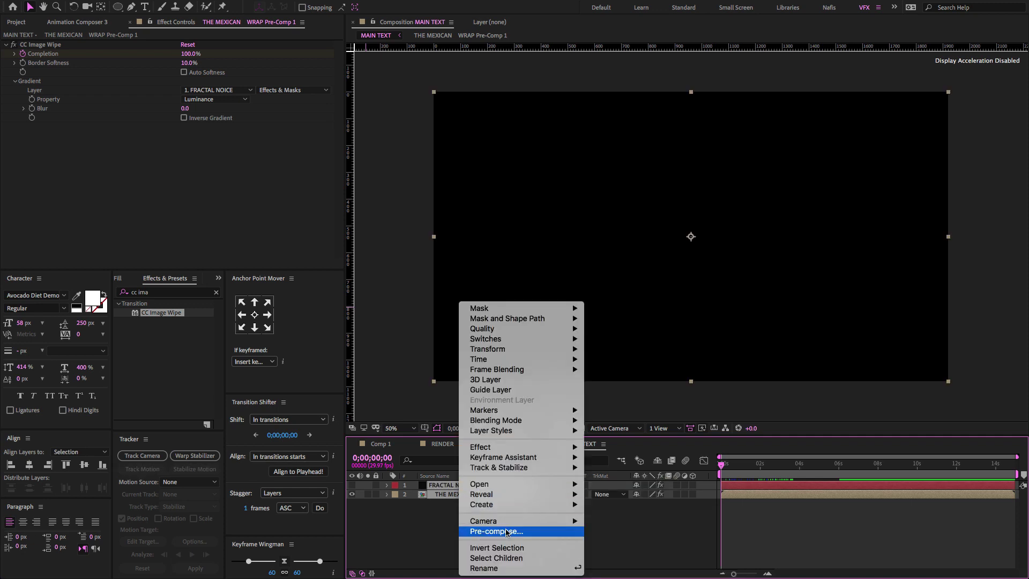
left_click(505, 531)
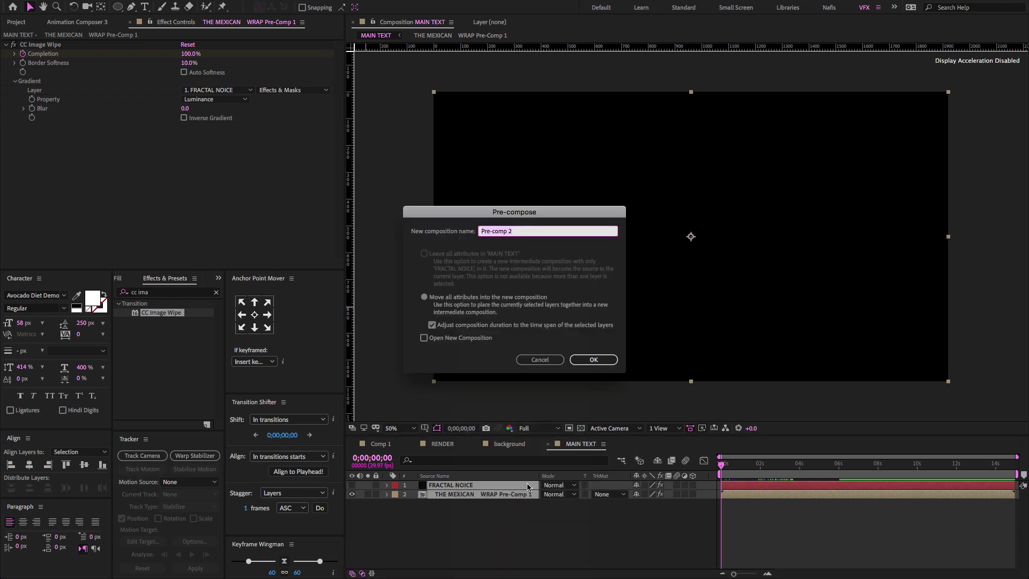
type("FRACTAL ANIMATED")
left_click(603, 364)
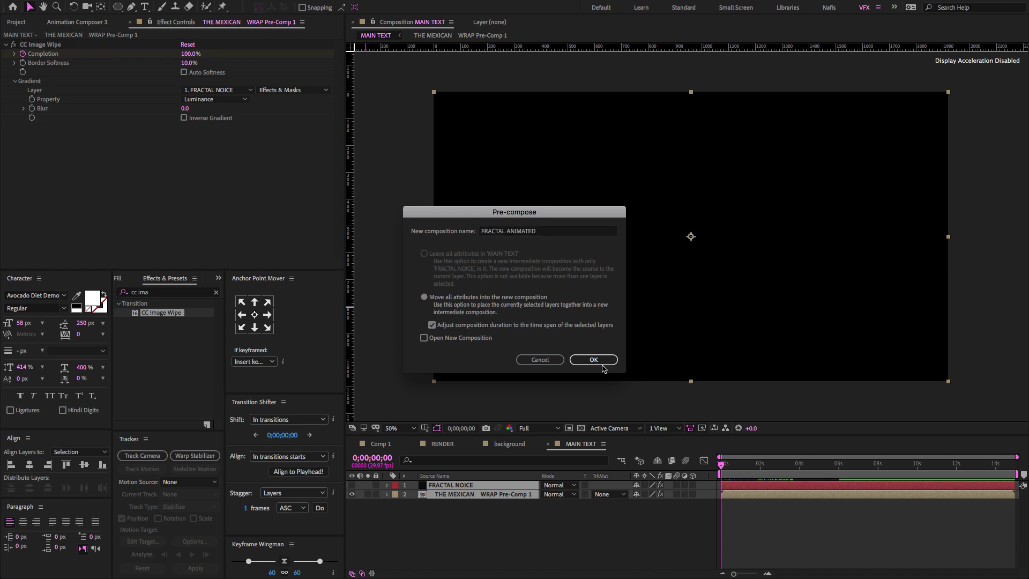
Find the Fill effect and apply it to the FRACTAL ANIMATED layer
left_click(176, 294)
key("Caps_Lock")
key("ctrl+a")
type("fill")
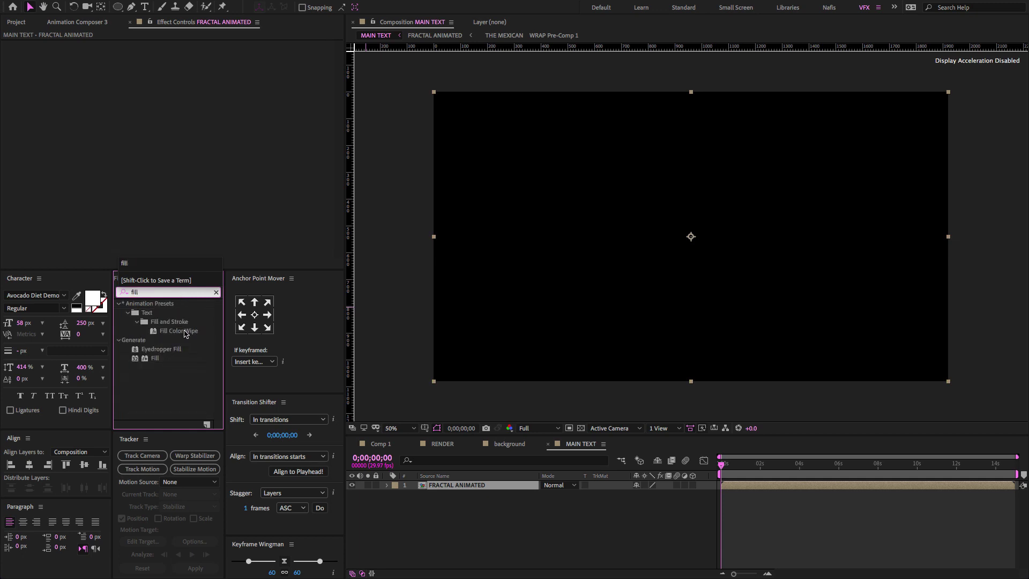
left_click_drag(170, 361, 479, 485)
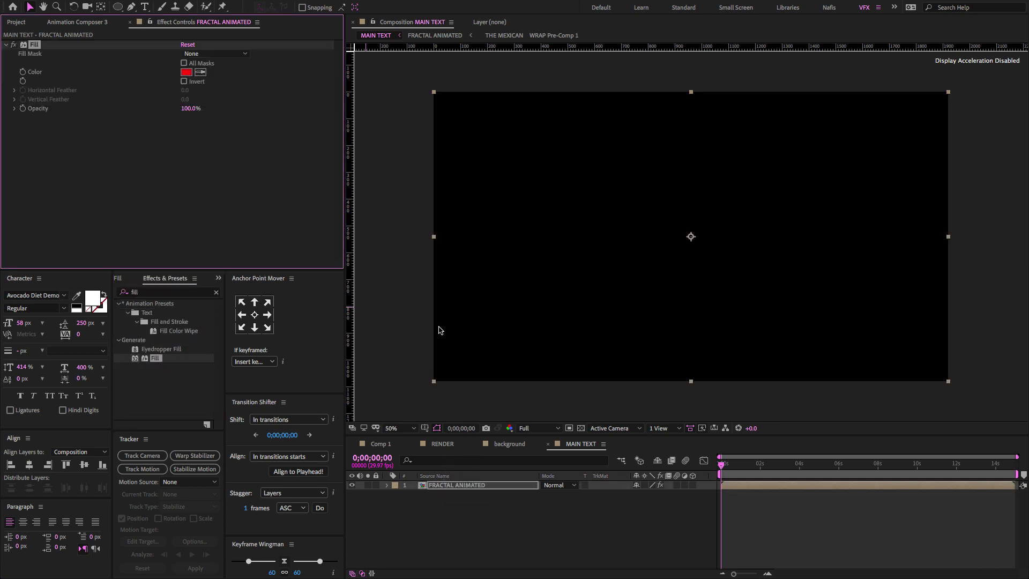
Set the Fill color to neutral grey ACACAC at a frame where the title is partly revealed
left_click(760, 465)
left_click_drag(782, 467, 779, 464)
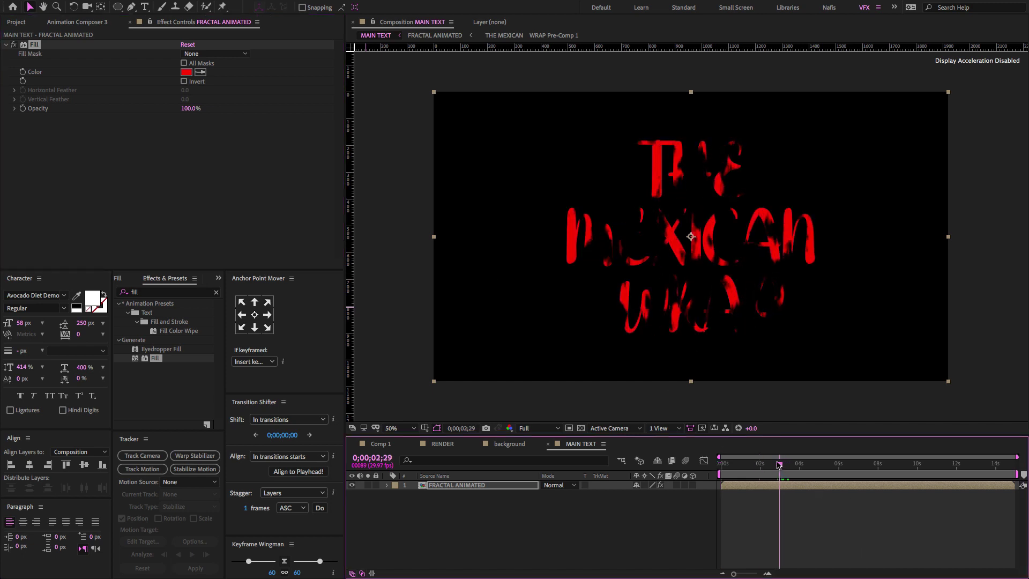
left_click(186, 72)
left_click(123, 184)
left_click_drag(123, 185, 105, 204)
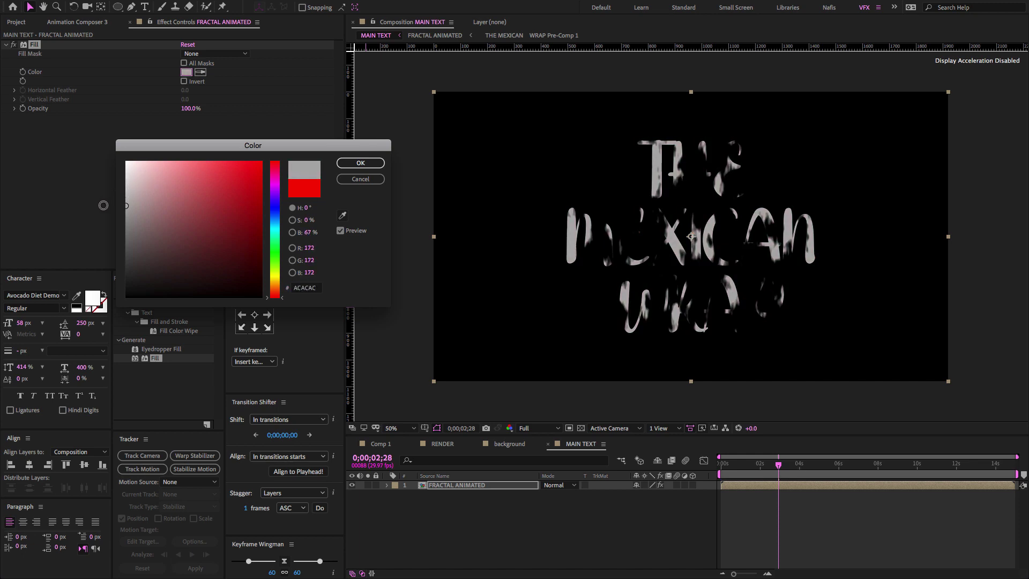
left_click(360, 163)
Change the Fill color to a muted blue-grey with a hue of 198°
left_click(186, 72)
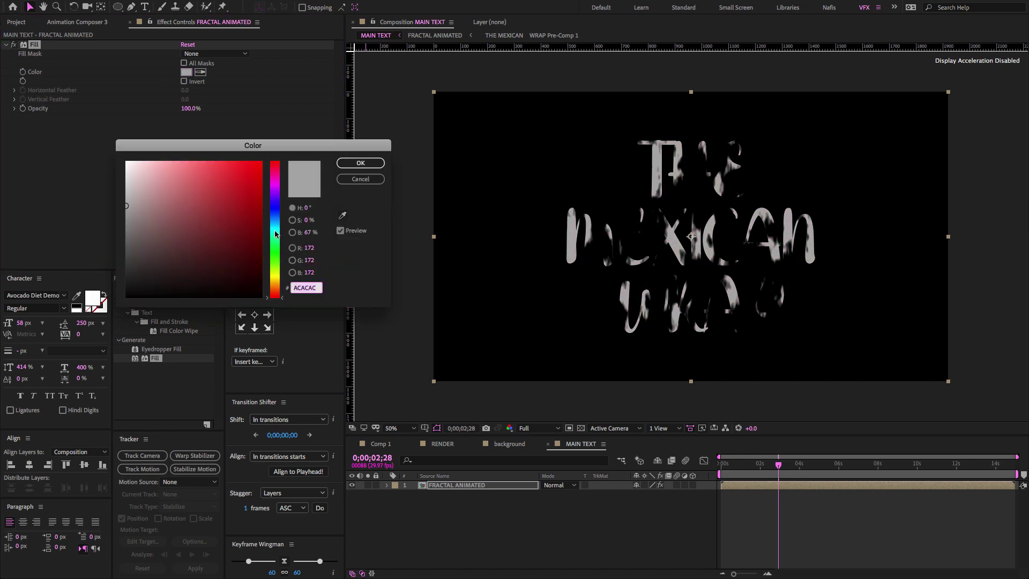
left_click_drag(277, 234, 275, 222)
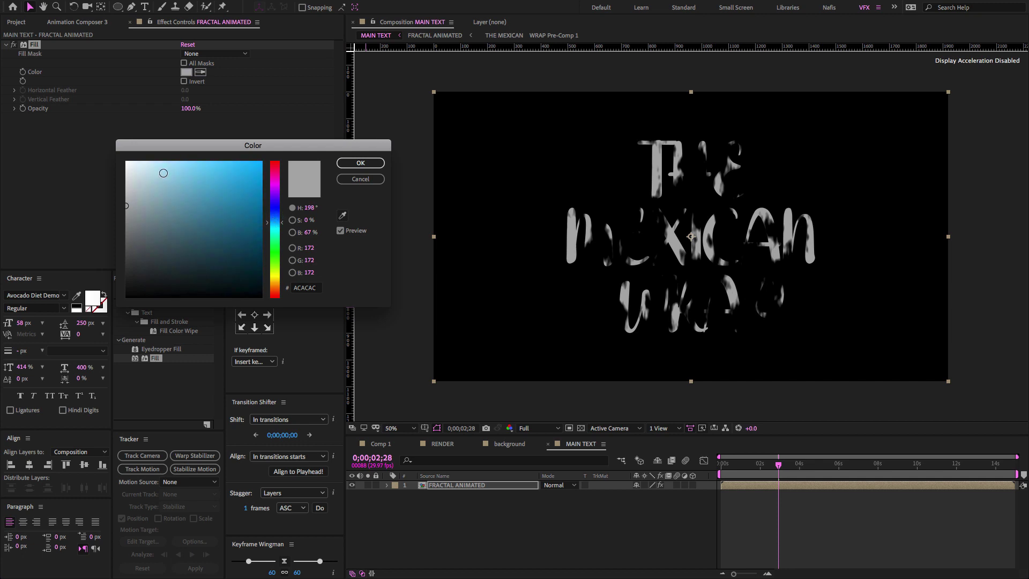
left_click(147, 205)
left_click(361, 163)
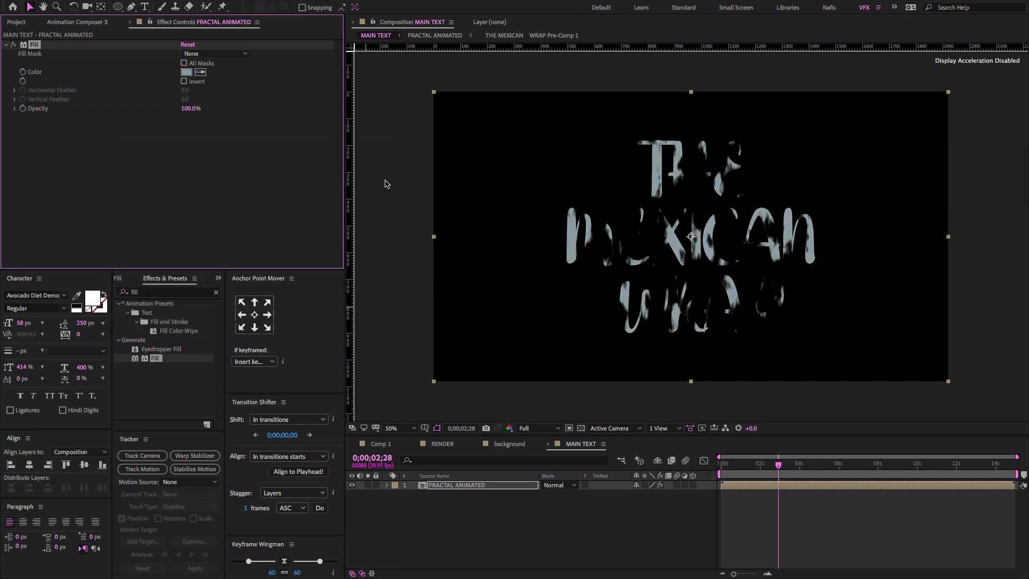
Add an adjustment layer above FRACTAL ANIMATED in MAIN TEXT and rename it TURBULENT DISPLACE
left_click(510, 513)
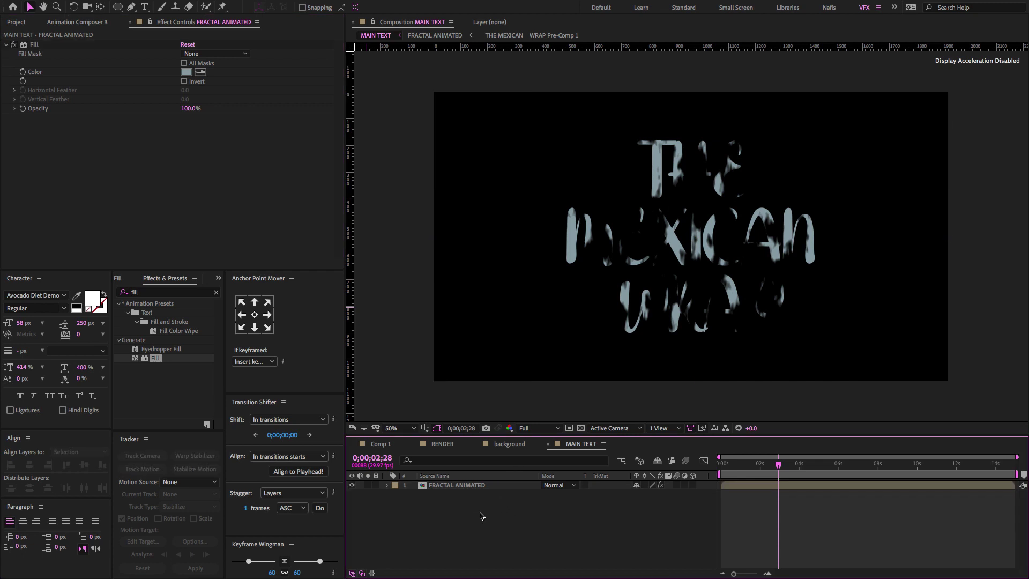
right_click(481, 516)
mouse_move(563, 461)
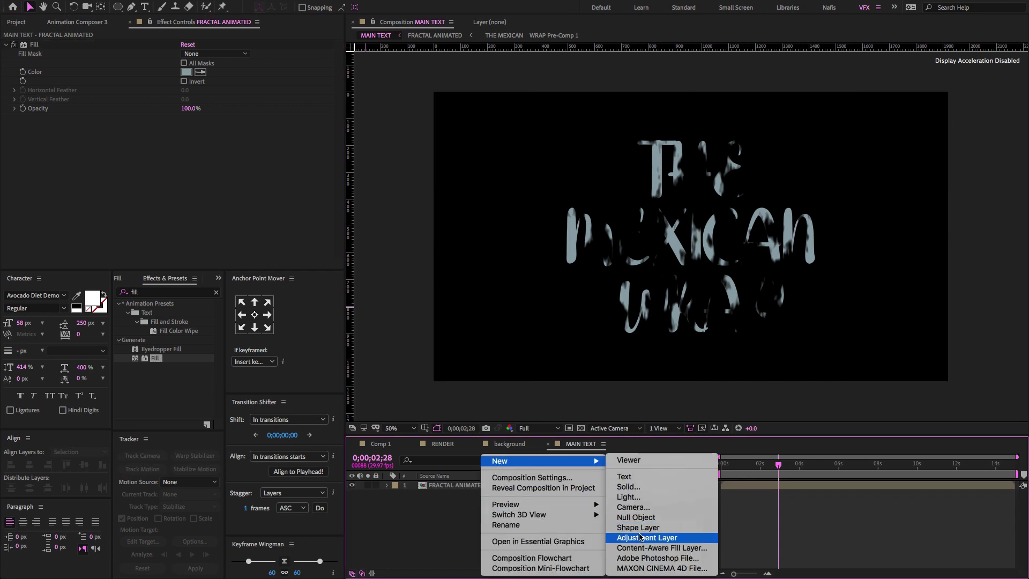
left_click(641, 538)
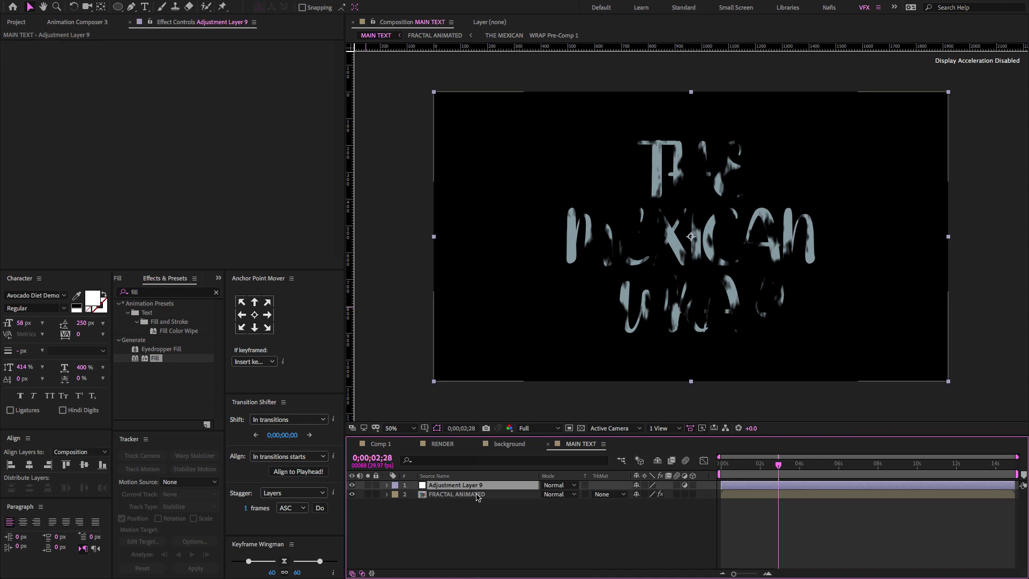
key("Return")
type("TURBULENT DISPLACE")
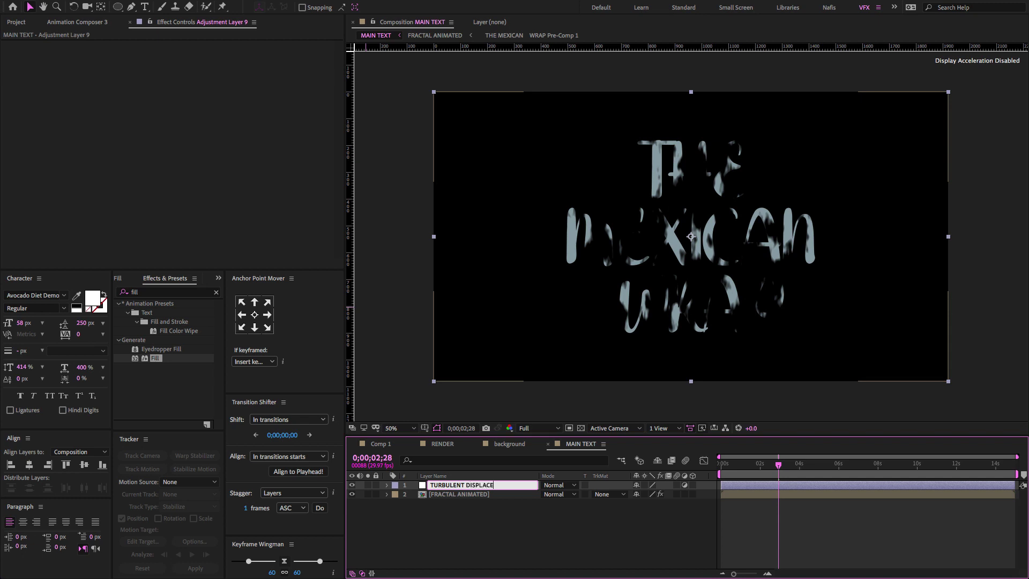
Find the Turbulent Displace effect and apply it to the TURBULENT DISPLACE adjustment layer
left_click(485, 506)
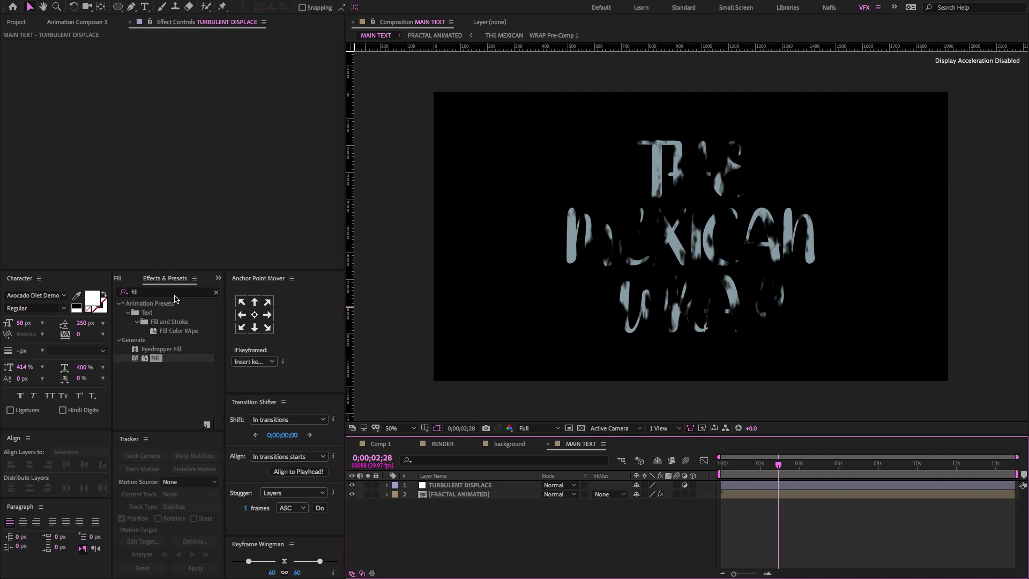
left_click(175, 296)
type("TUR")
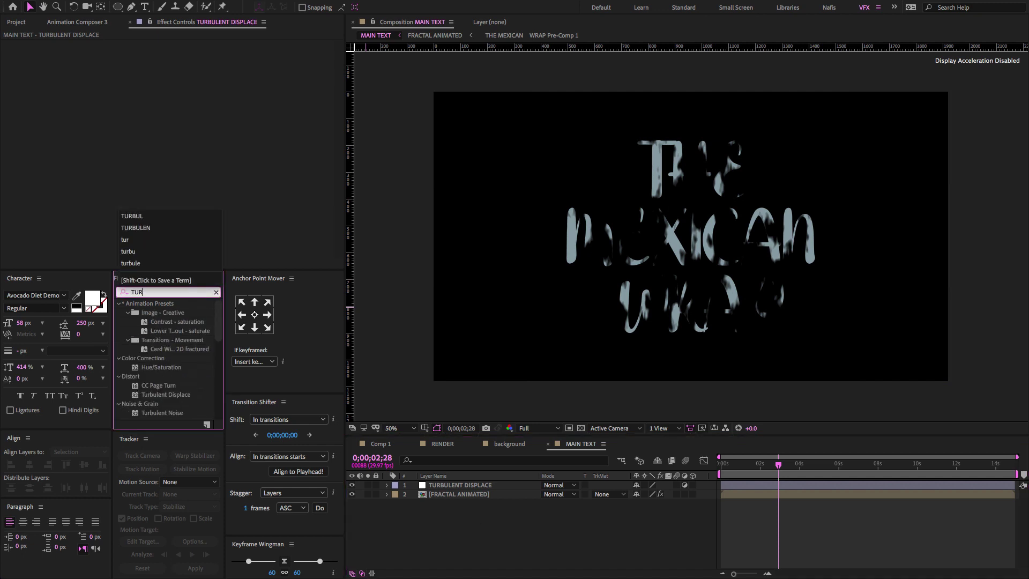
type("BUL")
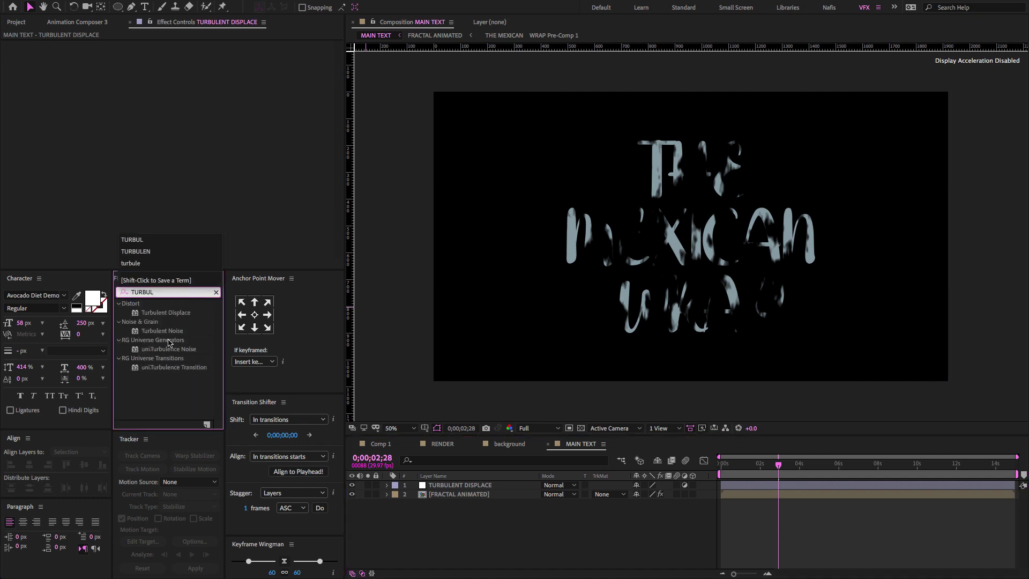
left_click_drag(167, 313, 492, 485)
key("Caps_Lock")
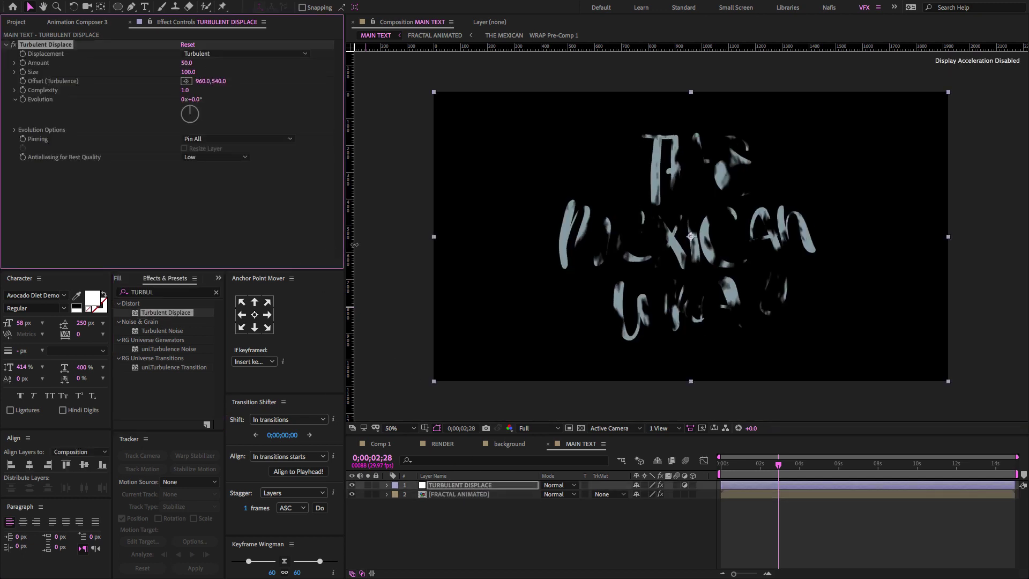
mouse_move(186, 63)
left_mouse_down()
mouse_move(173, 62)
mouse_move(188, 69)
left_mouse_up()
key("ctrl+z")
key("ctrl+z")
key("ctrl+z")
Set the Turbulent Displace Size to 50 and the Amount to 0
left_click(186, 72)
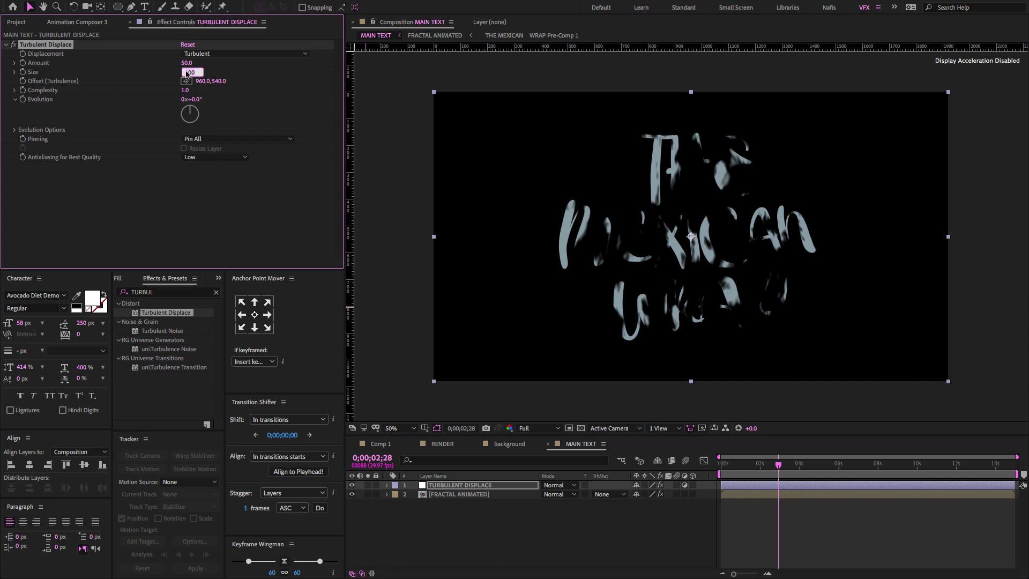
key("shift+Tab")
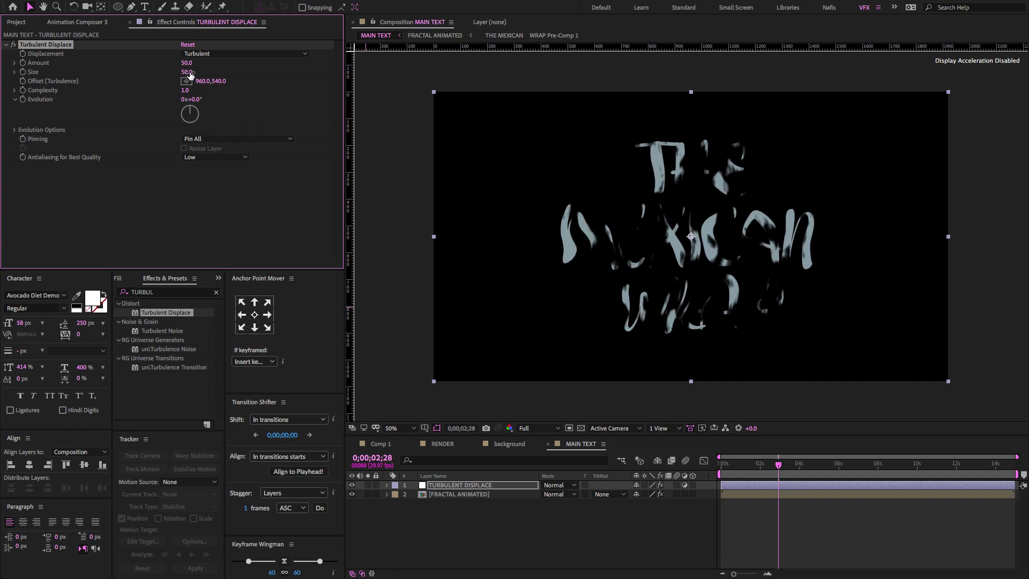
type("0")
key("Return")
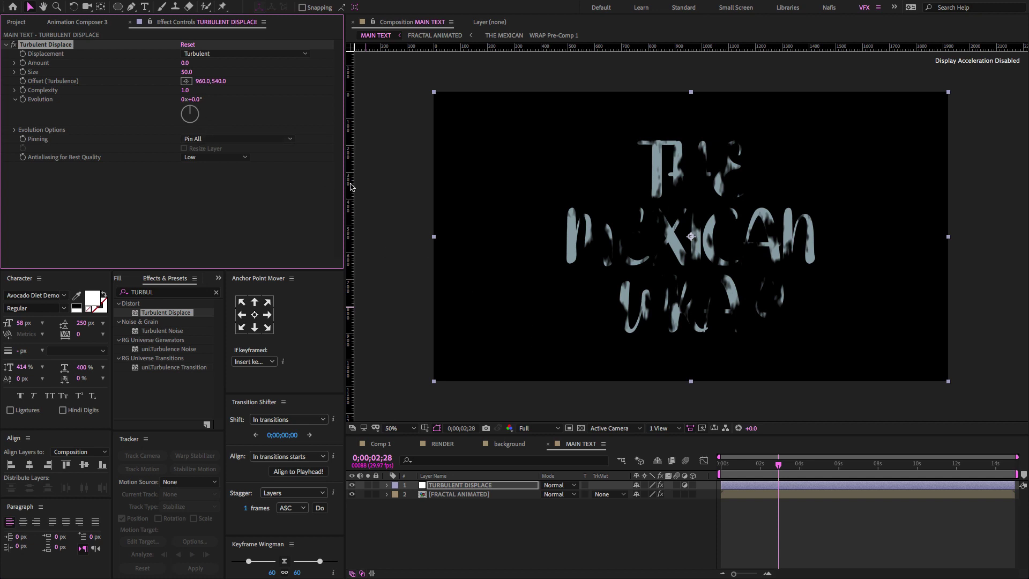
Try the Bulge and Twist displacement types, then restore the Turbulent type
left_click(251, 54)
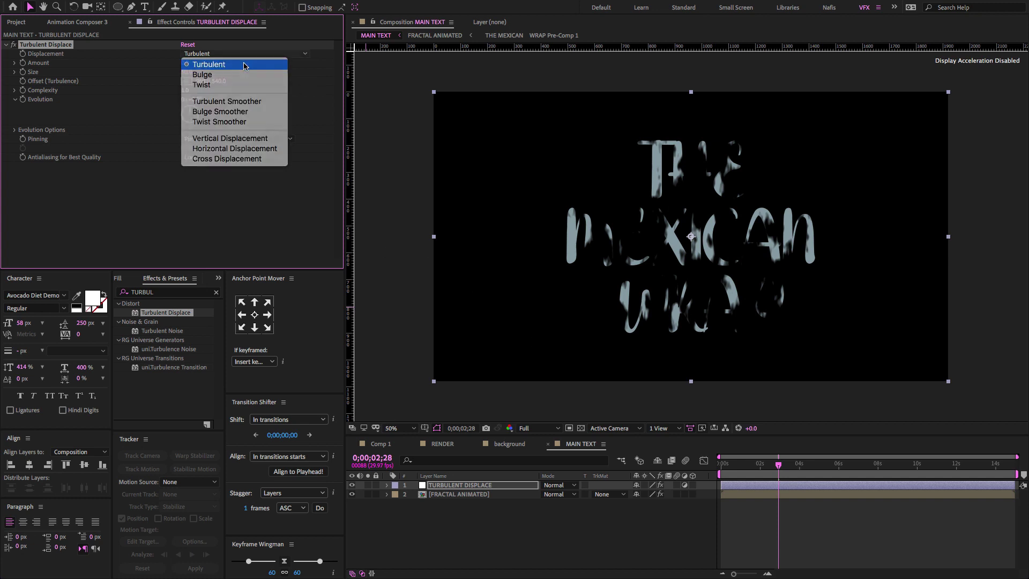
left_click(244, 65)
left_click(246, 54)
left_click(244, 75)
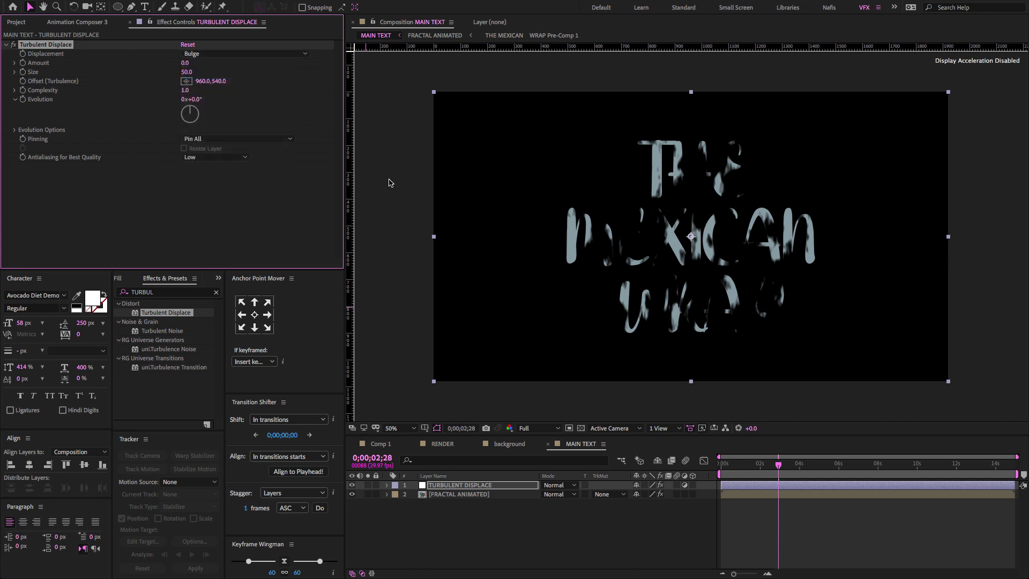
left_click(246, 54)
left_click(251, 84)
left_click(214, 54)
left_click(236, 63)
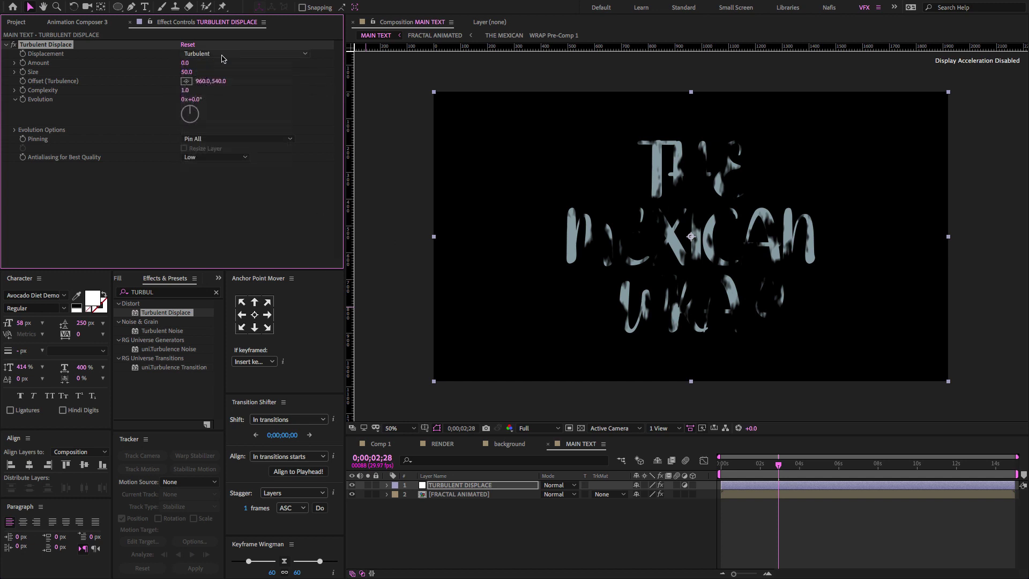
Set starting keyframes for the Turbulent Displace Amount and Size at 0;00;00;28 and reveal them in the timeline
left_click(743, 466)
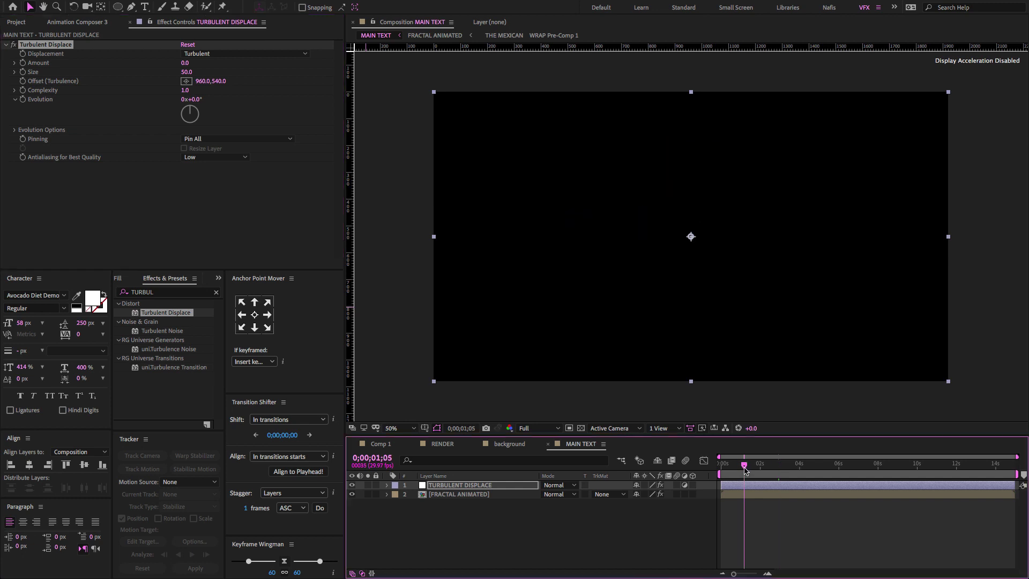
left_click_drag(742, 470, 739, 467)
left_click(22, 64)
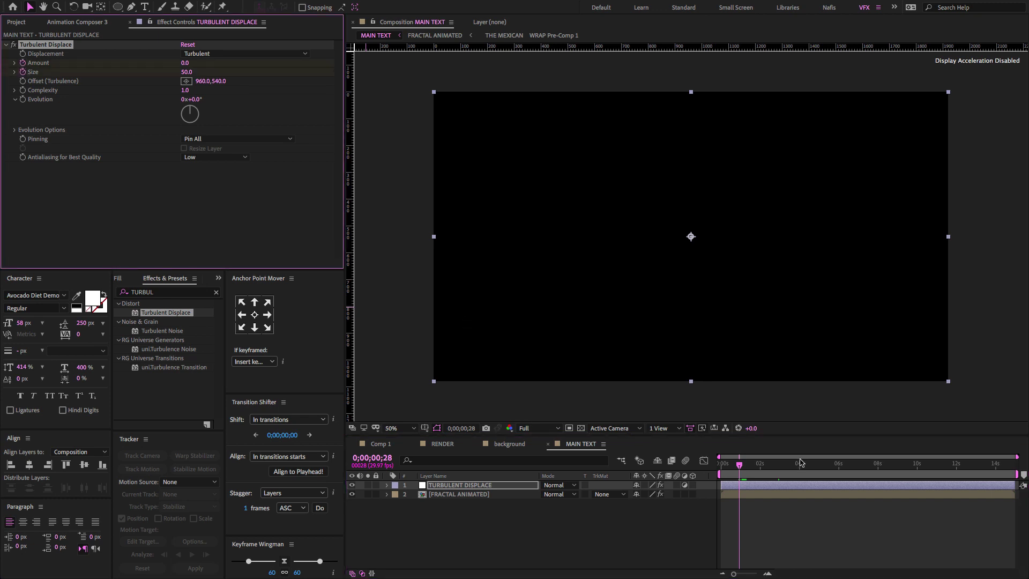
left_click(467, 485)
key("u")
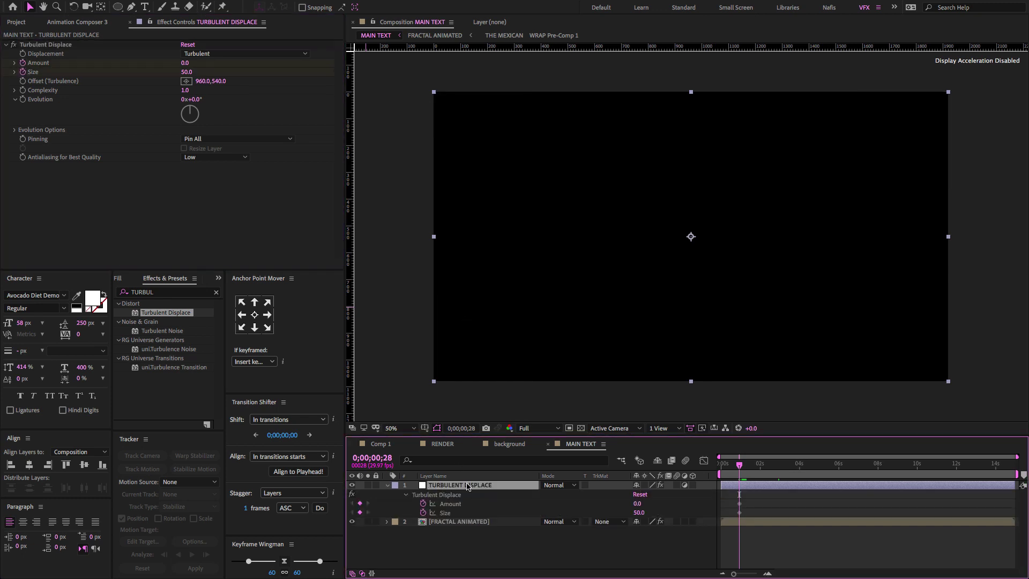
left_click_drag(763, 497, 740, 528)
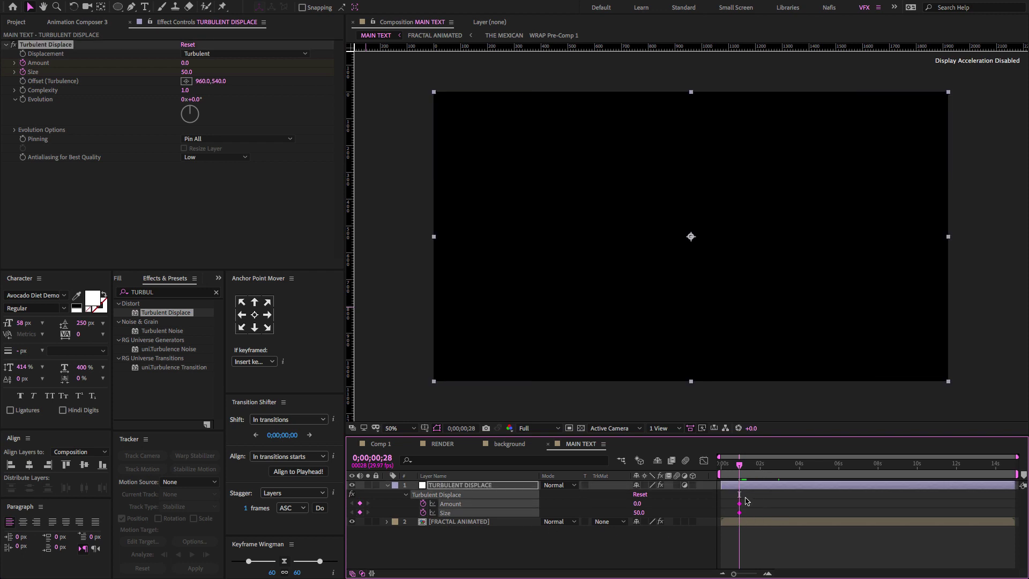
Keyframe the Turbulent Displace Amount at 50 and Size at 21 at 0;00;04;00
left_click_drag(746, 468, 800, 468)
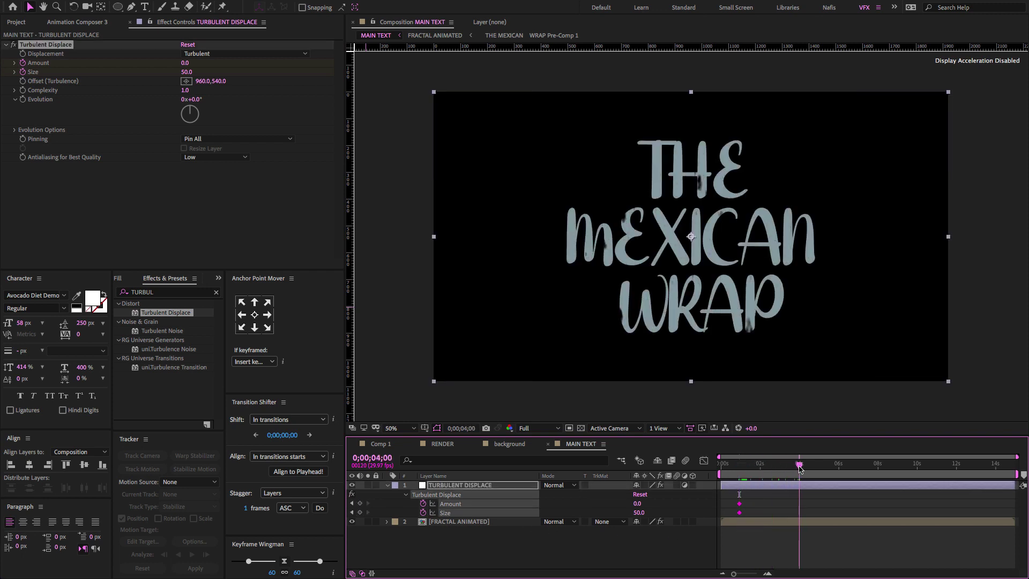
left_click(186, 64)
type("50")
key("Return")
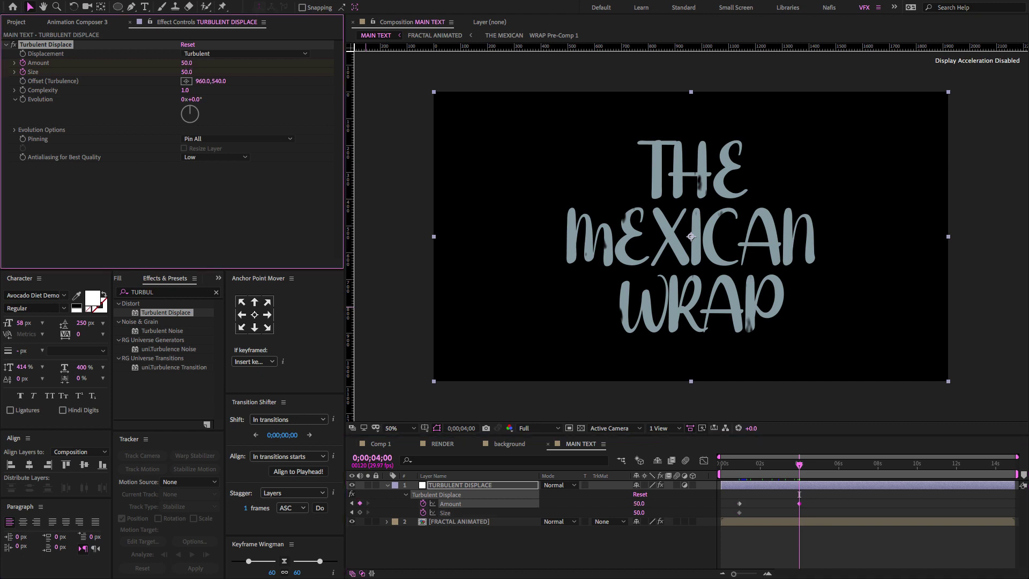
left_click(186, 66)
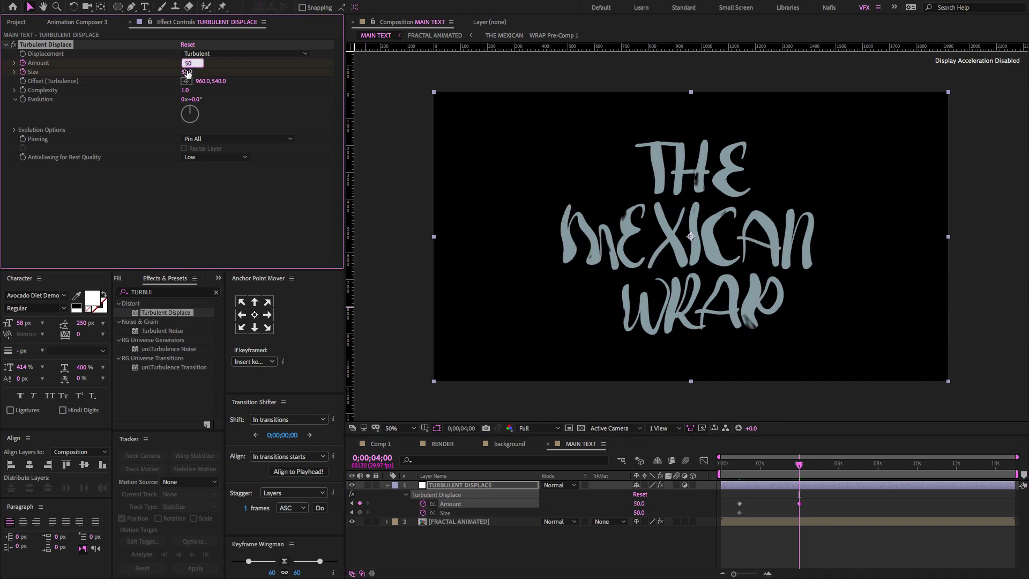
left_click(188, 72)
type("21")
key("Return")
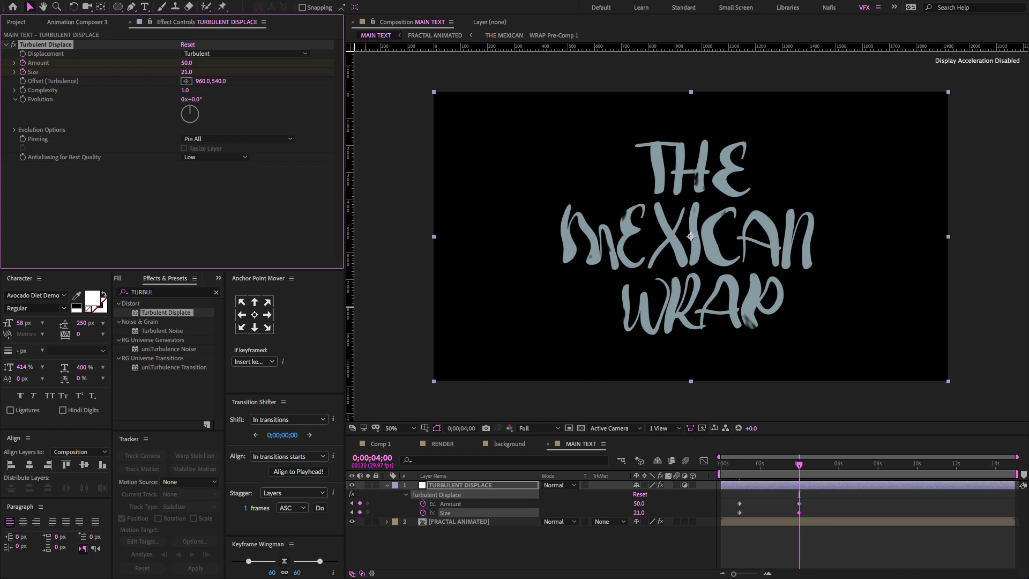
Keyframe the Turbulent Displace Amount at 40 and Size at 55 at 0;00;07;01
left_click(877, 470)
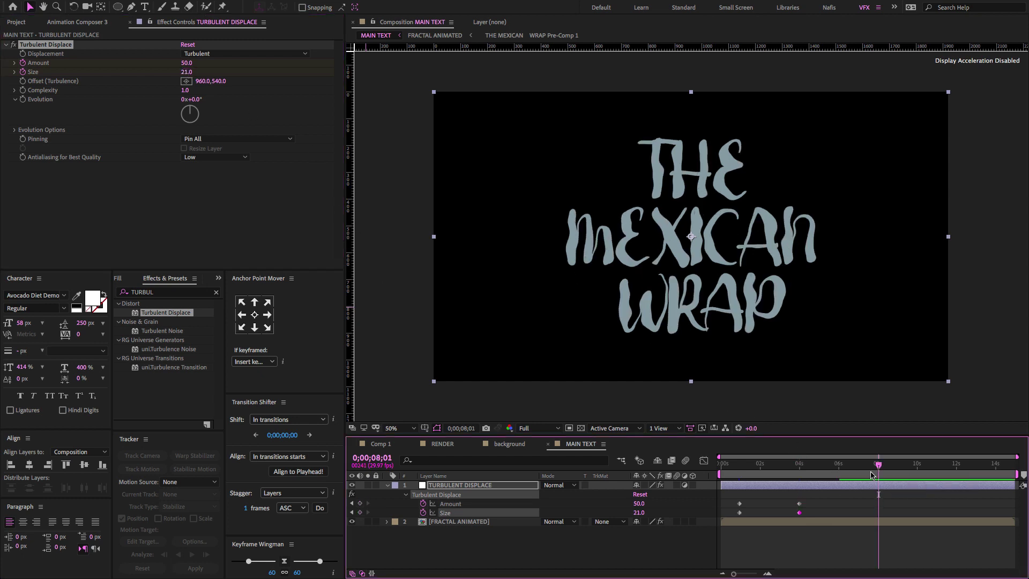
left_click(858, 472)
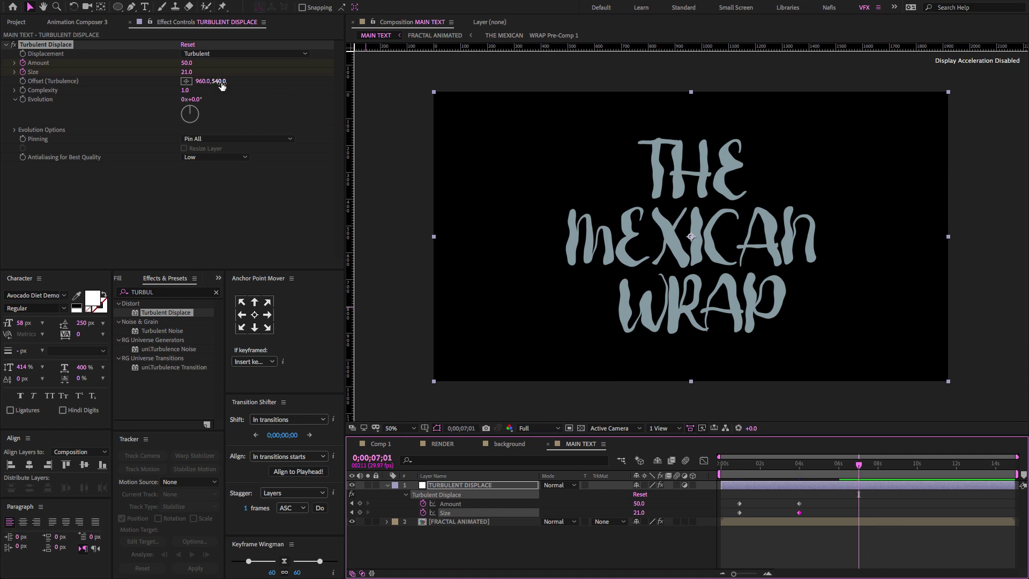
left_click(188, 63)
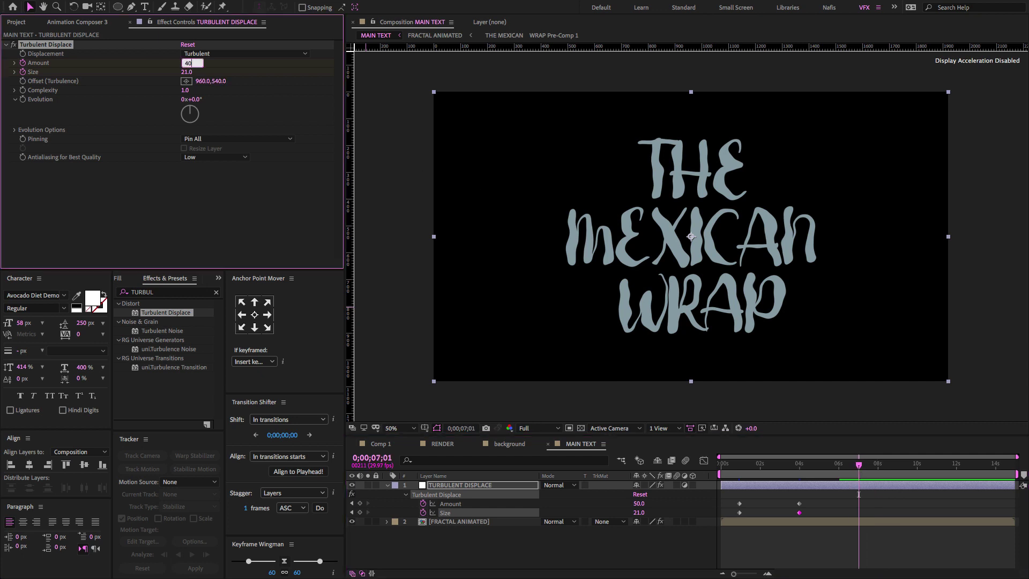
type("40")
key("Tab")
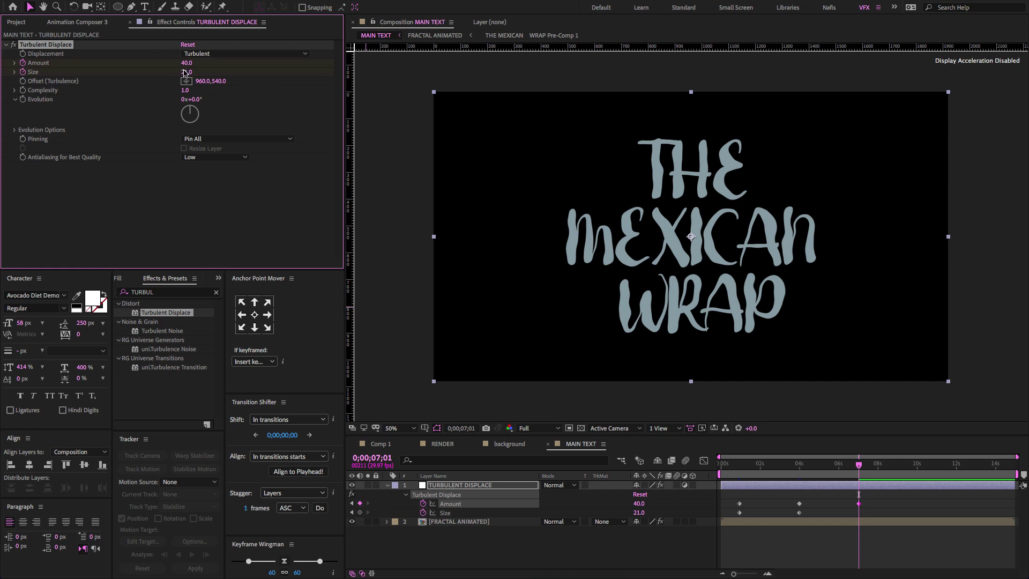
type("55")
key("Return")
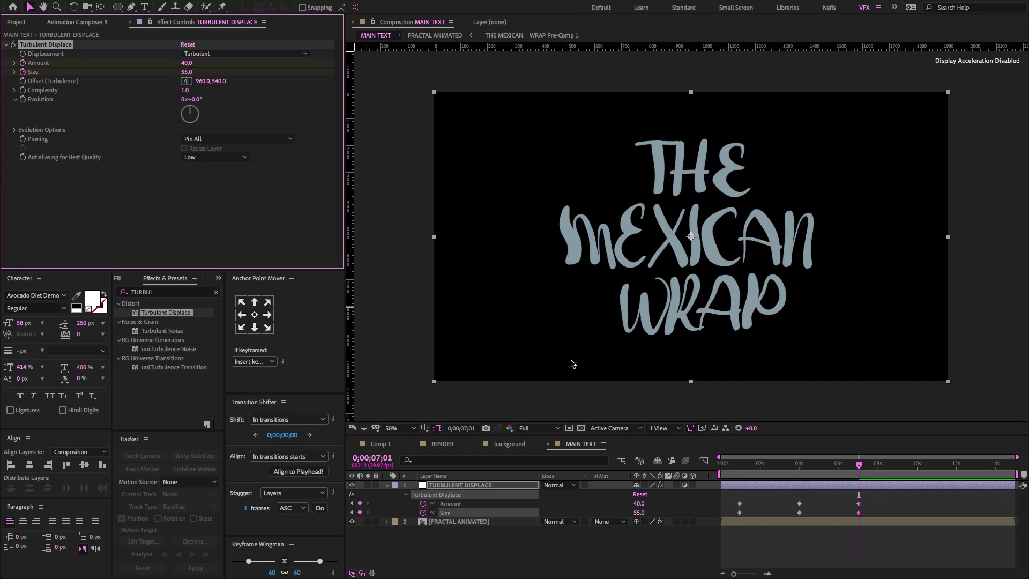
Preview the displacement across the timeline and apply Easy Ease to all Amount and Size keyframes
left_click_drag(747, 469, 845, 470)
left_click_drag(883, 544, 733, 506)
key("F9")
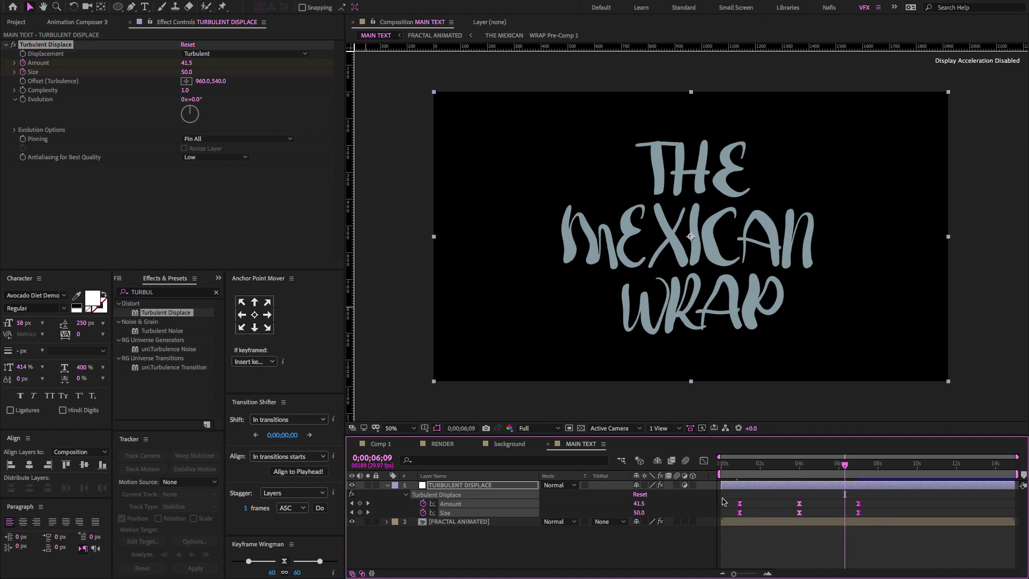
Return to the RENDER comp and move THE MEXICAN WRAP Pre-Comp 1, FRACTAL ANIMATED and MAIN TEXT from Assets into the COMPS folder
left_click(449, 445)
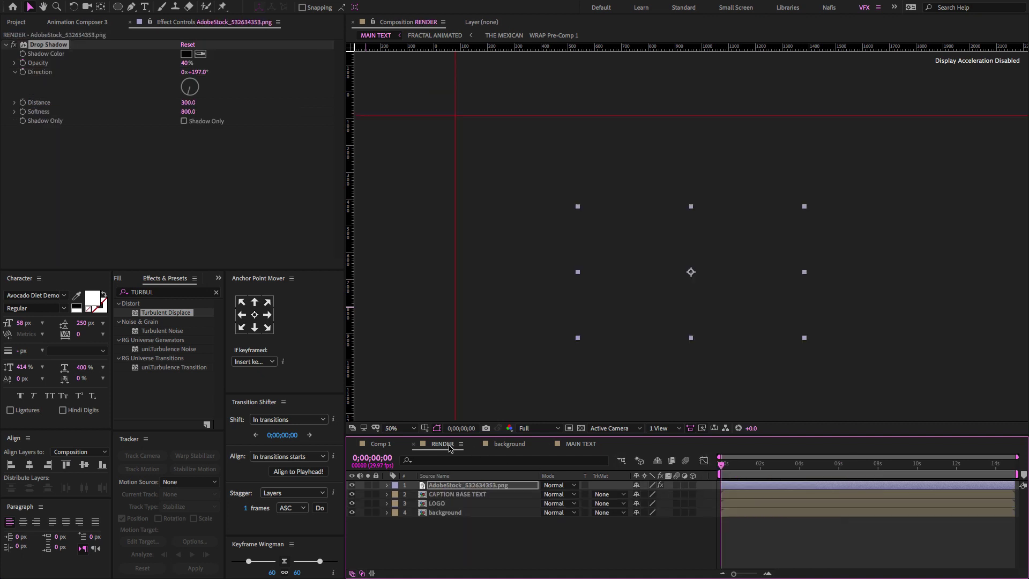
left_click(23, 22)
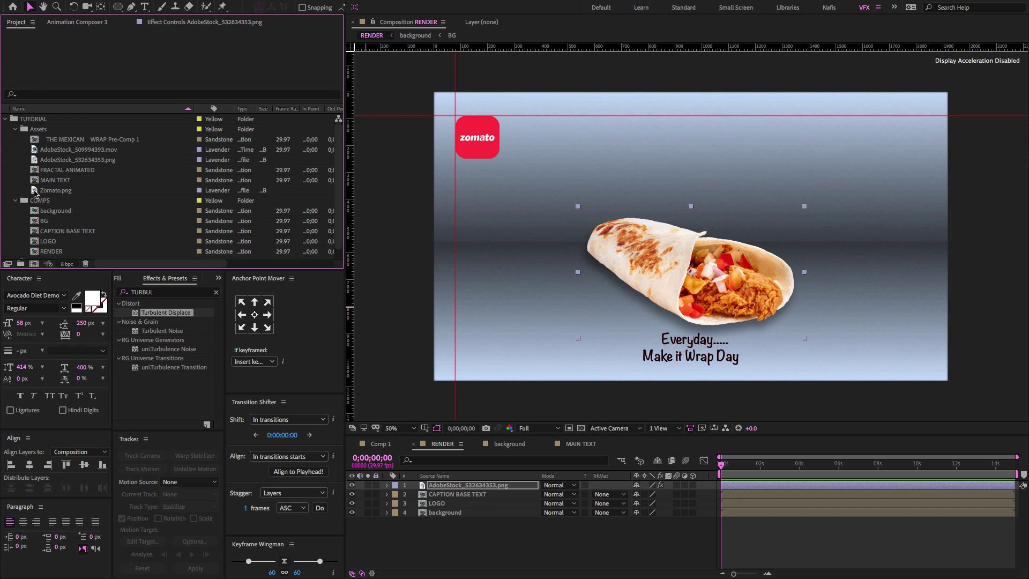
left_click(65, 139)
left_click(67, 170, "ctrl")
left_click(55, 180, "ctrl")
left_click_drag(55, 180, 40, 200)
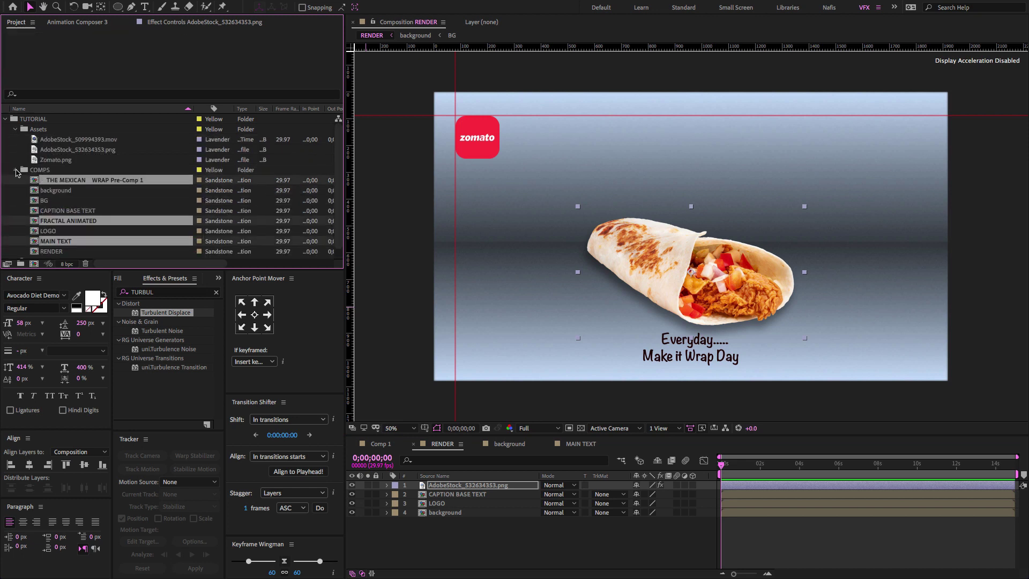
left_click(15, 129)
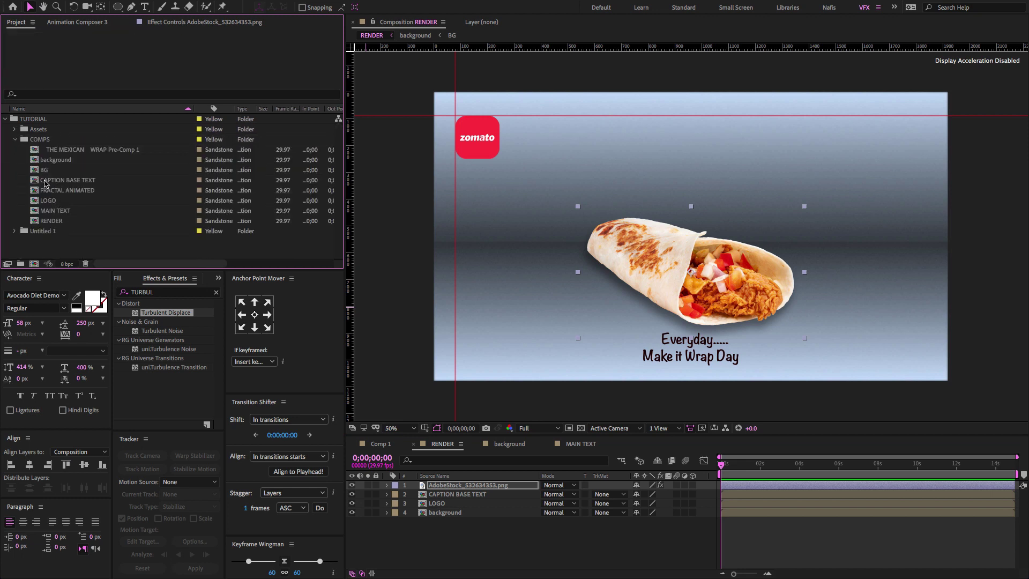
Add MAIN TEXT as the top layer in RENDER, scaled to 44% and placed just above the wrap's right half
left_click_drag(34, 210, 461, 485)
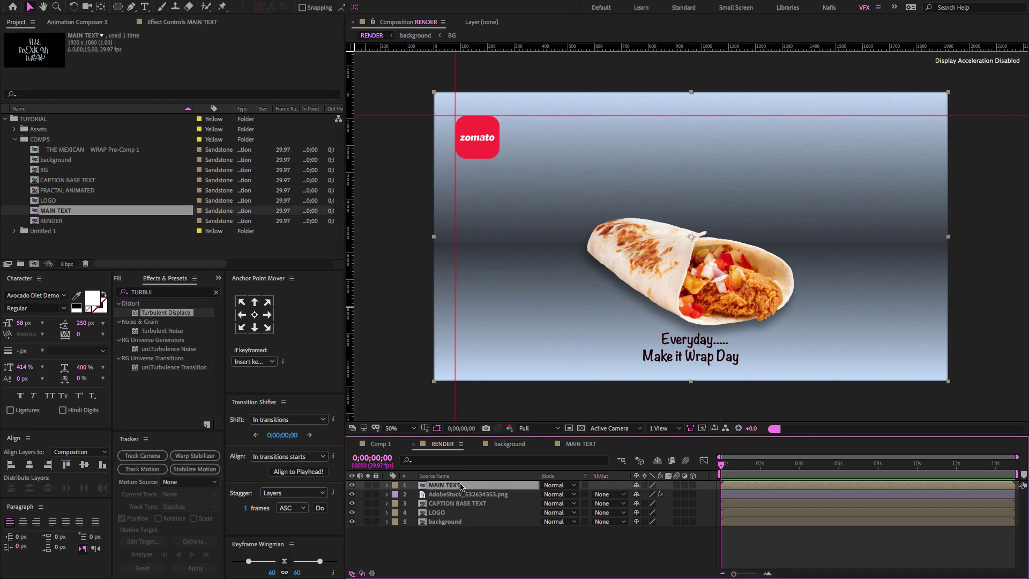
key("space")
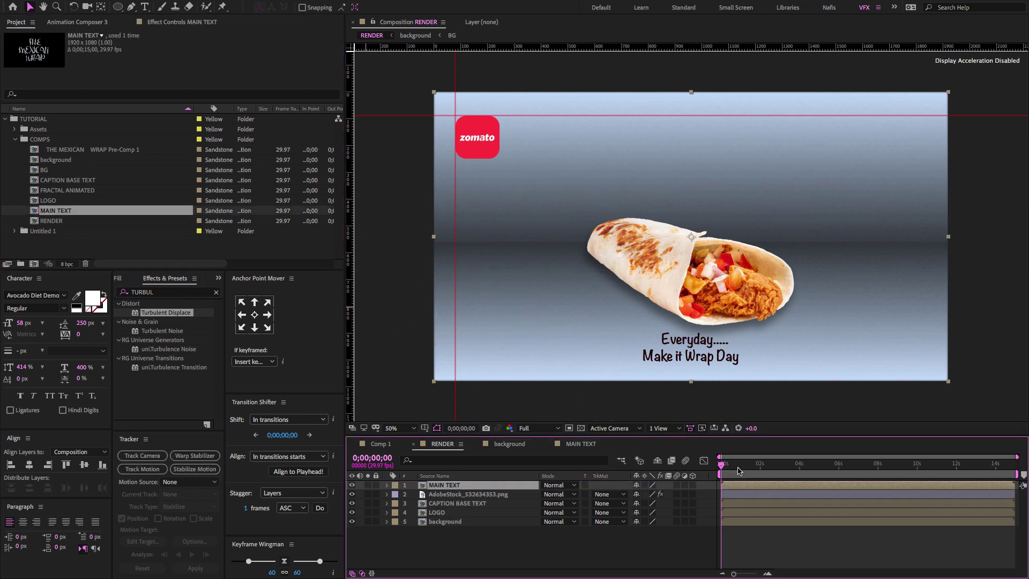
key("s")
left_click_drag(660, 494, 606, 495)
left_click_drag(692, 235, 743, 182)
left_click_drag(753, 464, 805, 463)
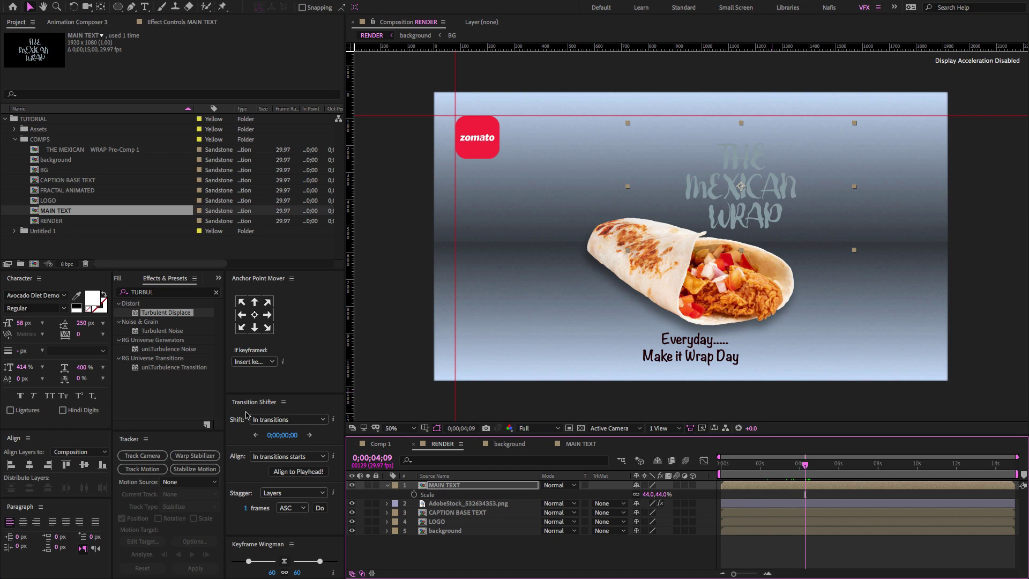
Apply the Fill effect to the MAIN TEXT layer and set its color to grey AEAEAE
left_click(178, 296)
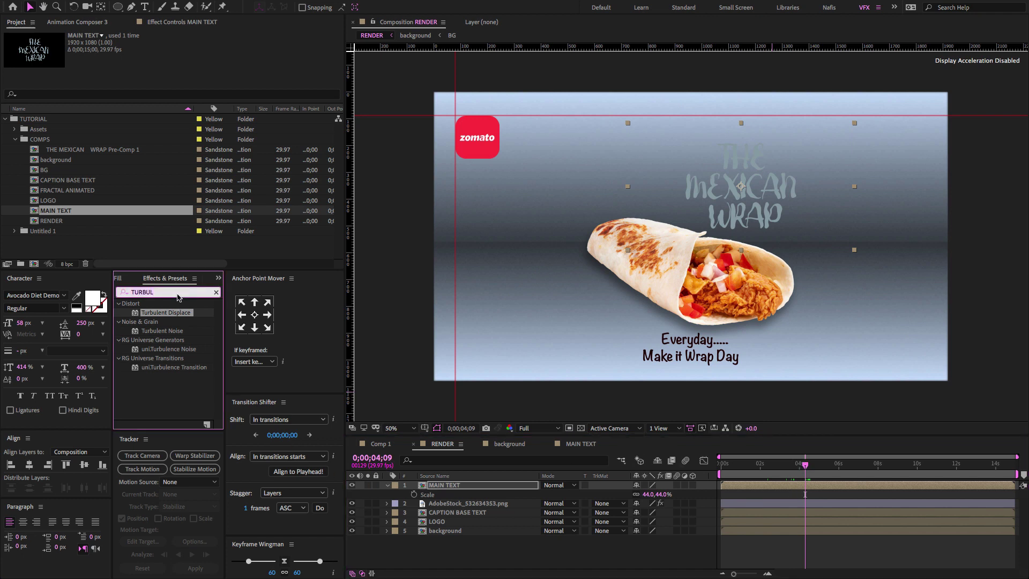
type("fill")
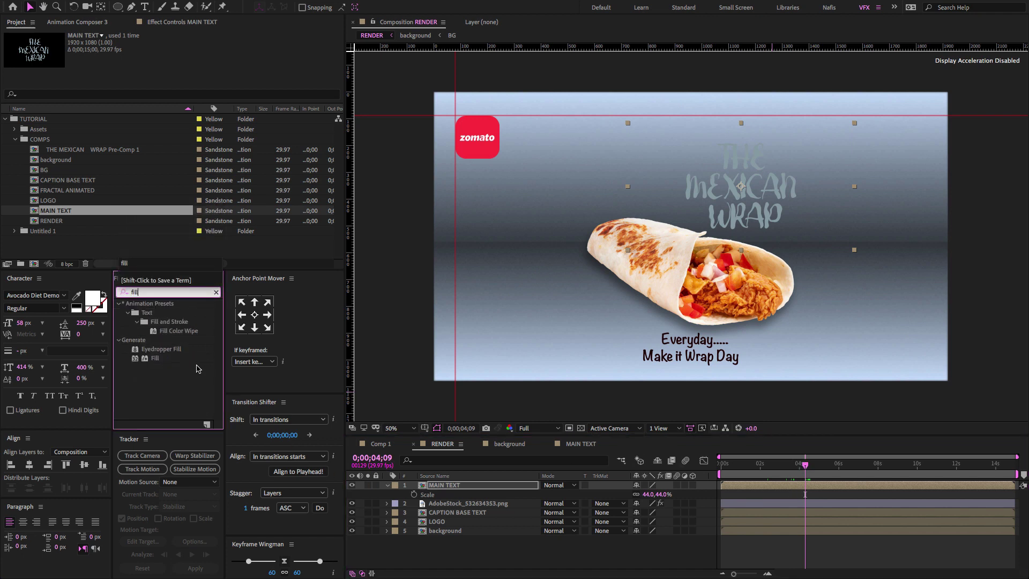
left_click_drag(191, 359, 428, 485)
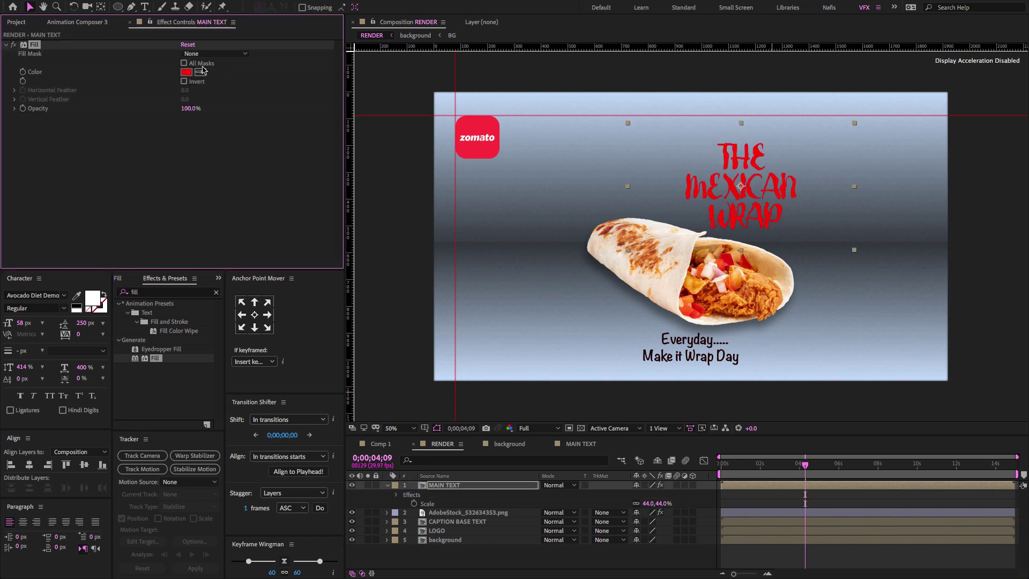
left_click(186, 72)
left_click_drag(128, 175, 104, 204)
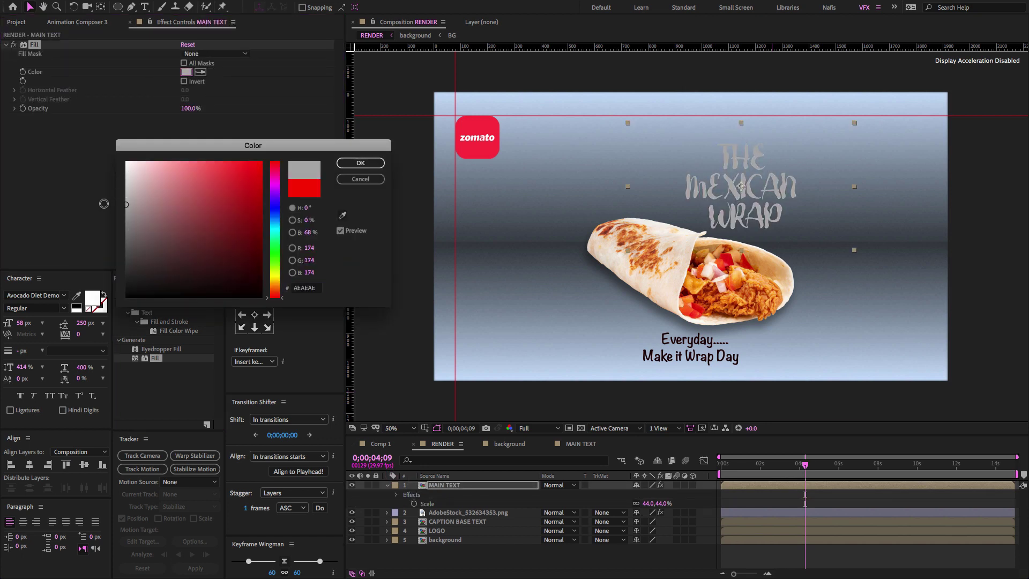
left_click(360, 163)
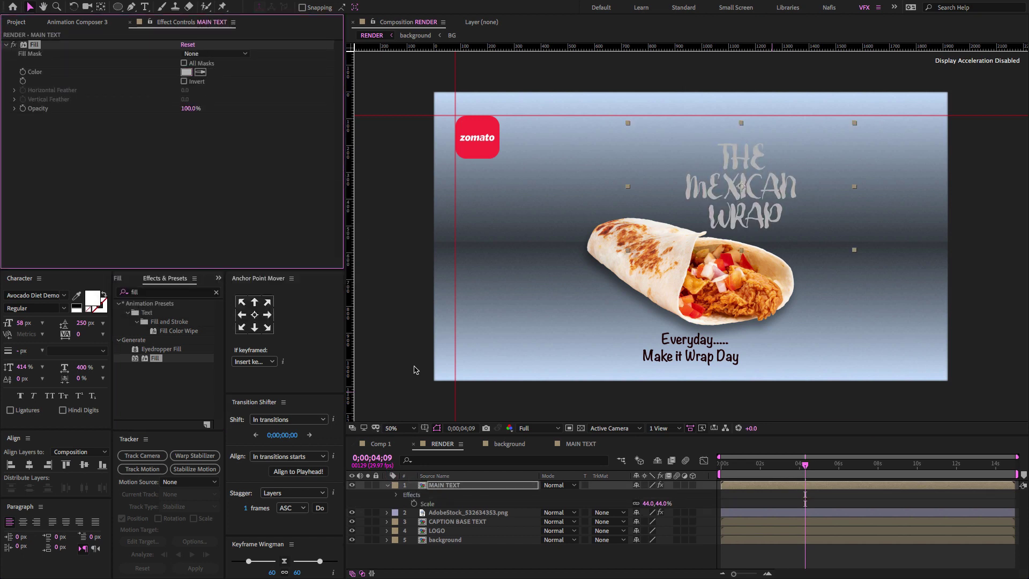
Set the MAIN TEXT layer's opacity to 45%
left_click(522, 487)
key("t")
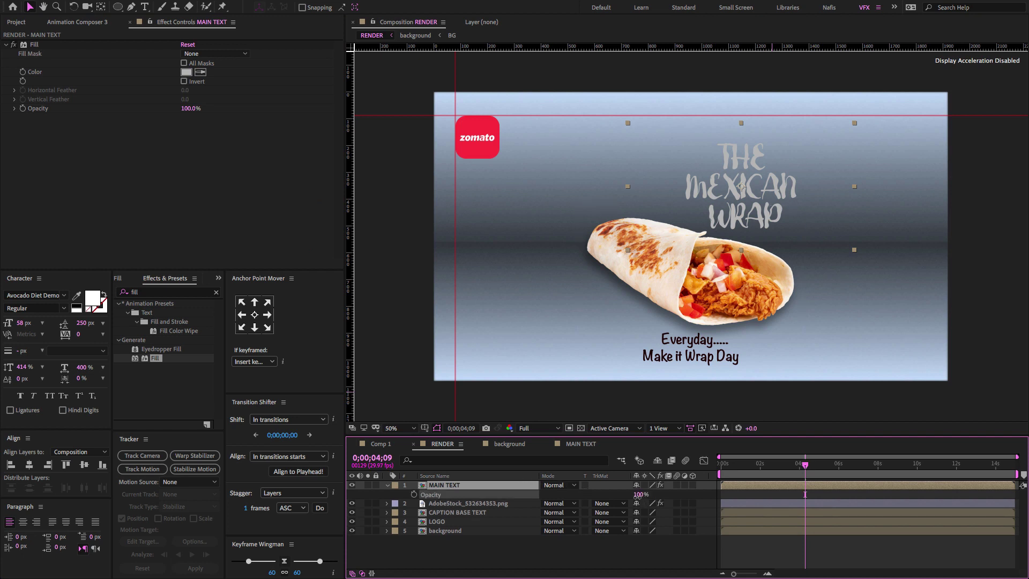
left_click_drag(631, 500, 626, 502)
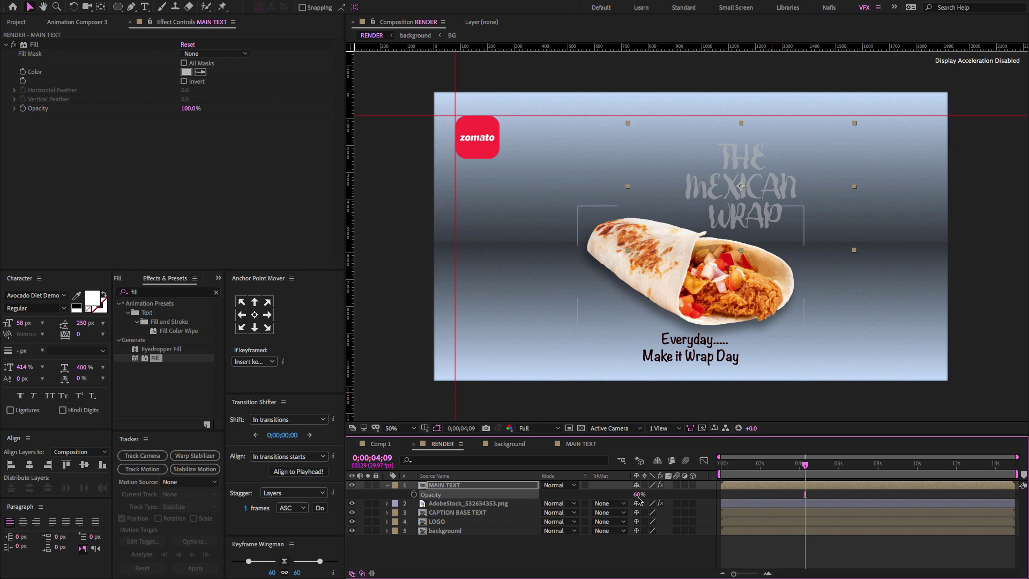
left_click(638, 495)
type("45")
key("Return")
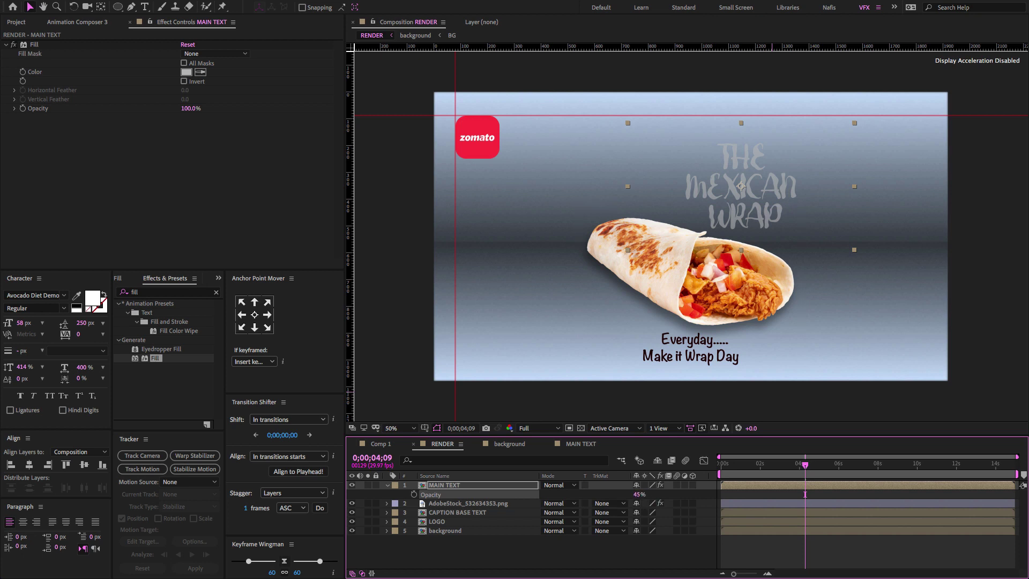
left_click(387, 486)
Add AdobeStock_509994393.mov from Assets as the top layer in RENDER, scaled to 56% and placed over the title area above the wrap
left_click(16, 22)
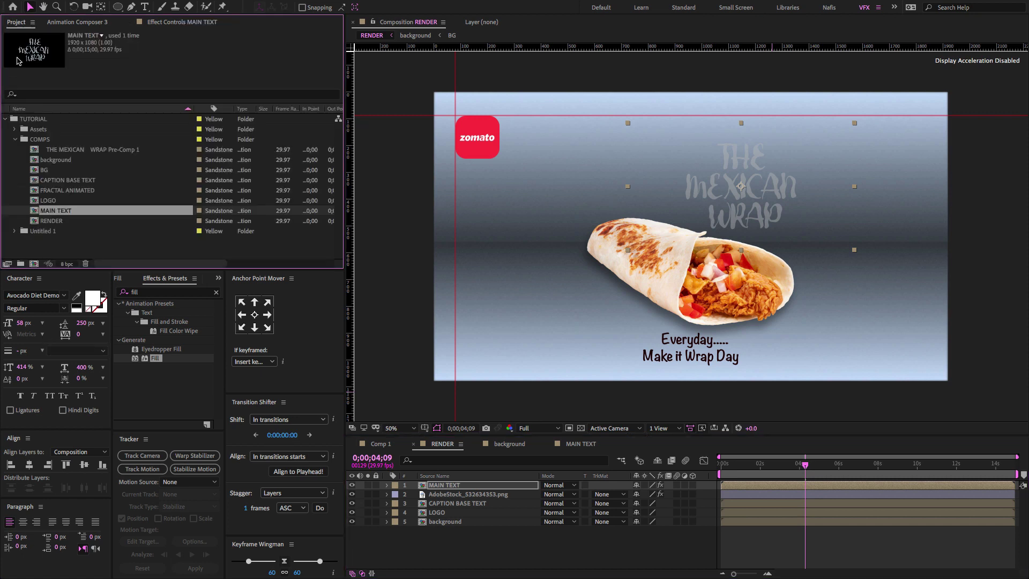
left_click(14, 139)
left_click(15, 129)
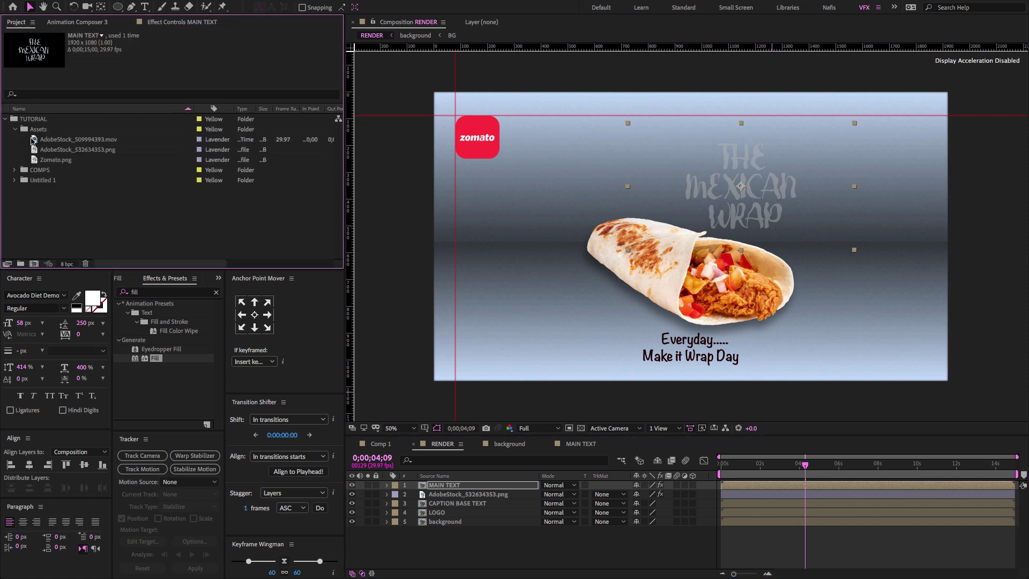
left_click_drag(32, 141, 448, 479)
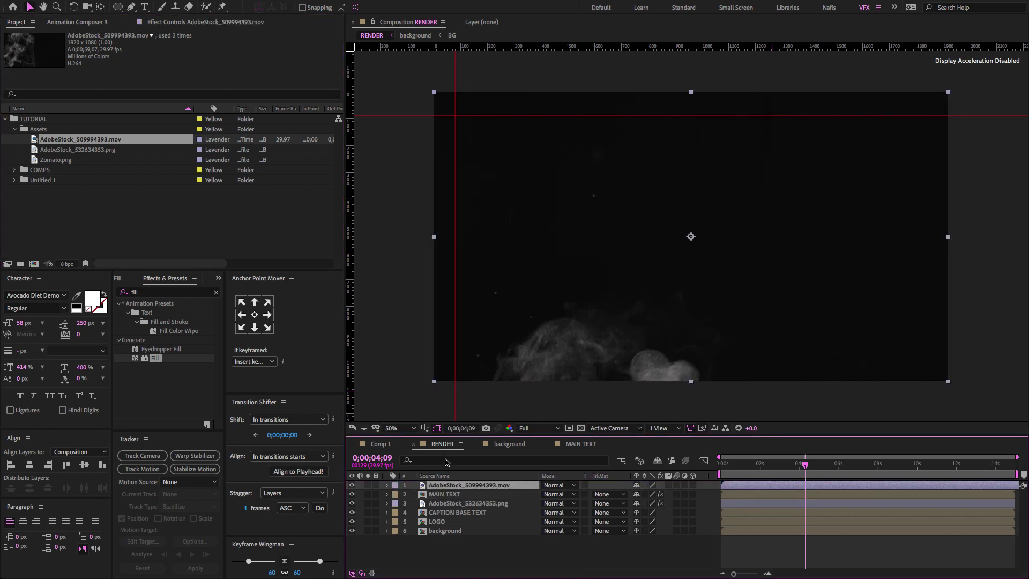
key("s")
left_click_drag(677, 494, 643, 497)
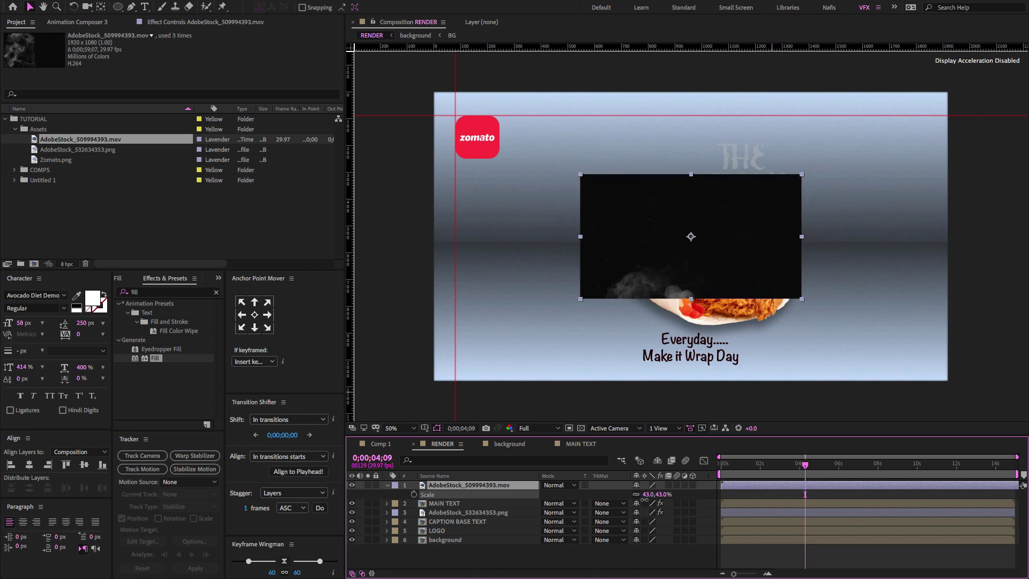
left_click_drag(704, 288, 763, 230)
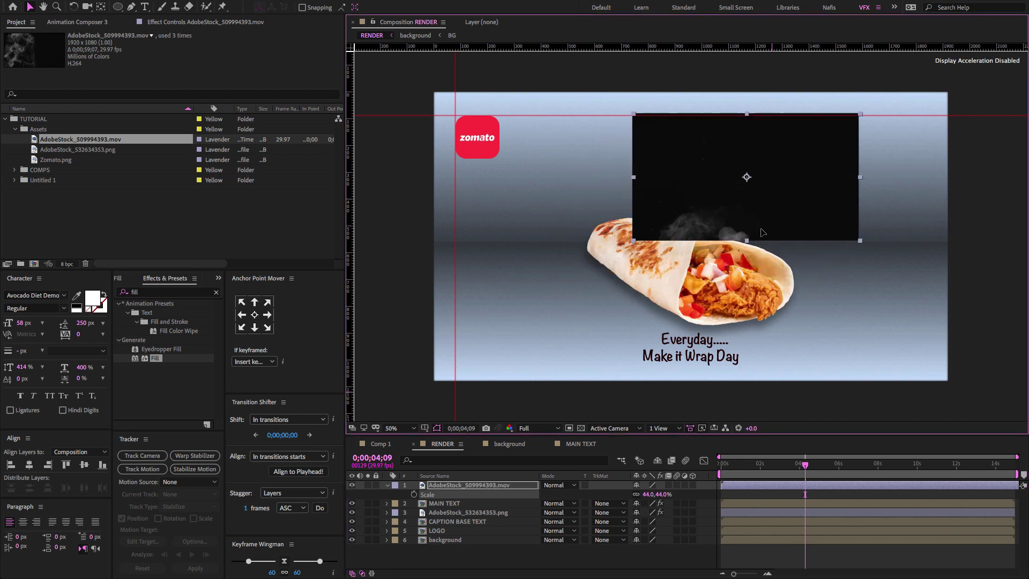
left_click_drag(655, 494, 661, 494)
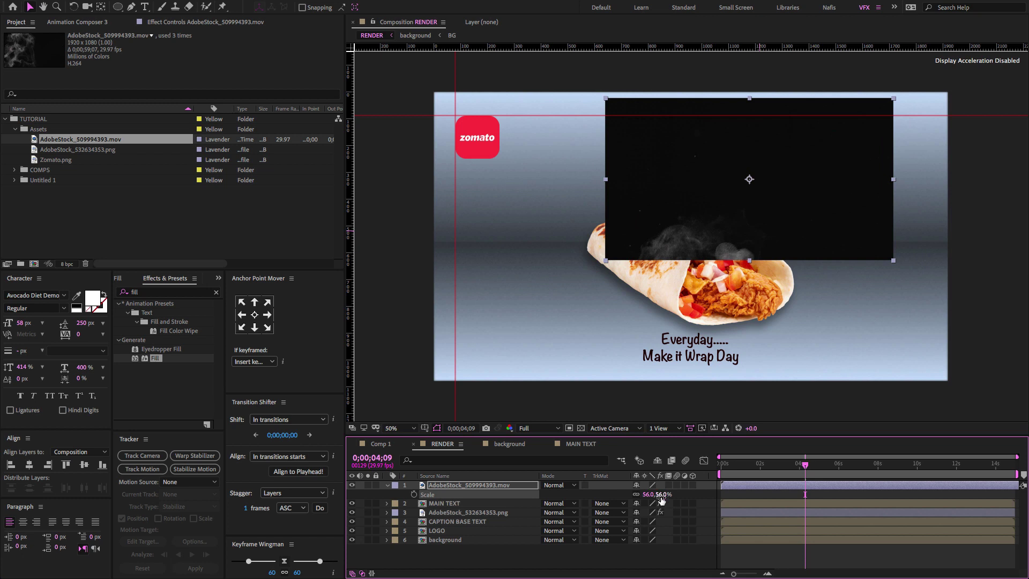
Time-stretch the smoke footage layer with a Stretch Factor of 300
right_click(505, 490)
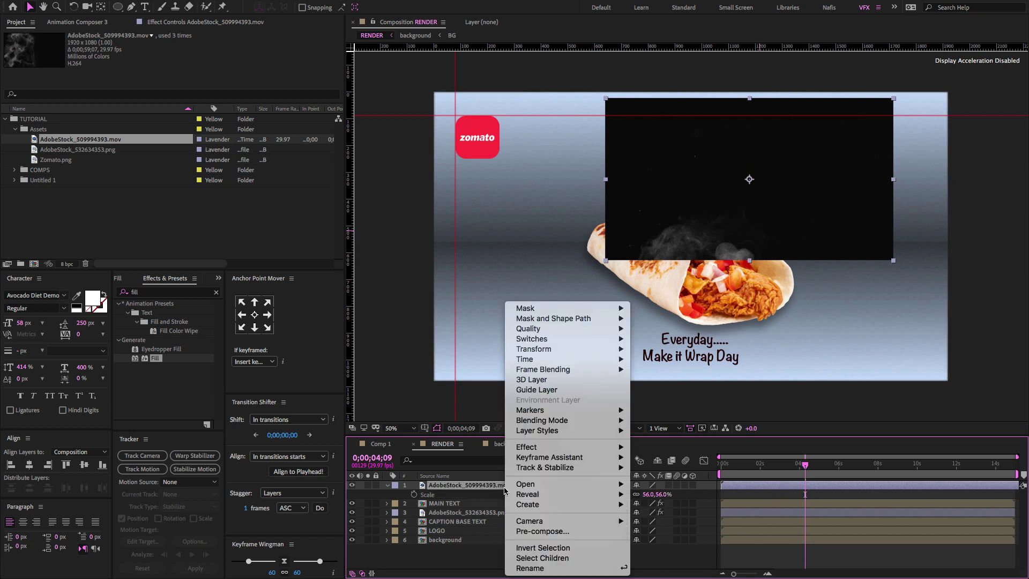
mouse_move(536, 360)
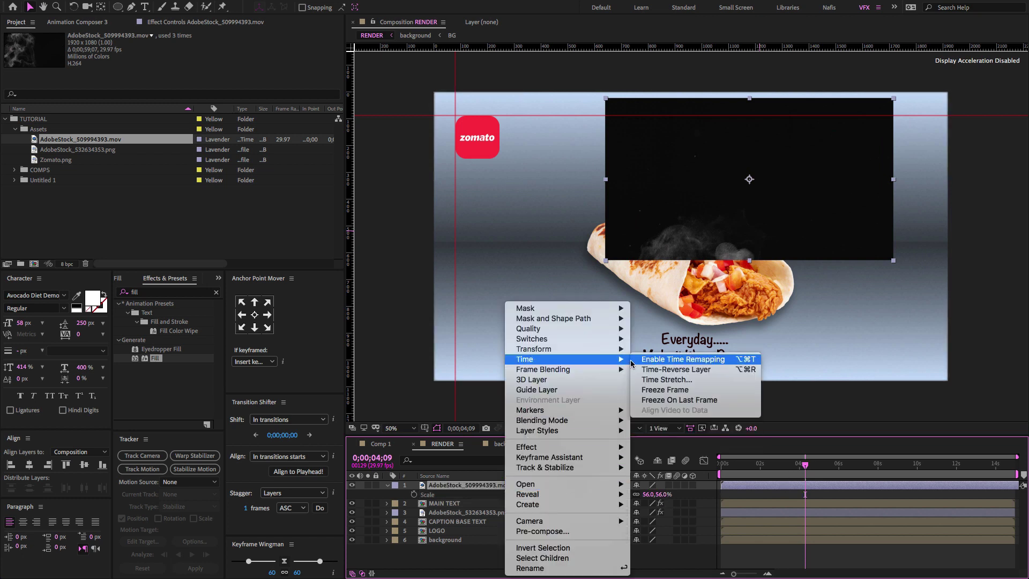
left_click(646, 379)
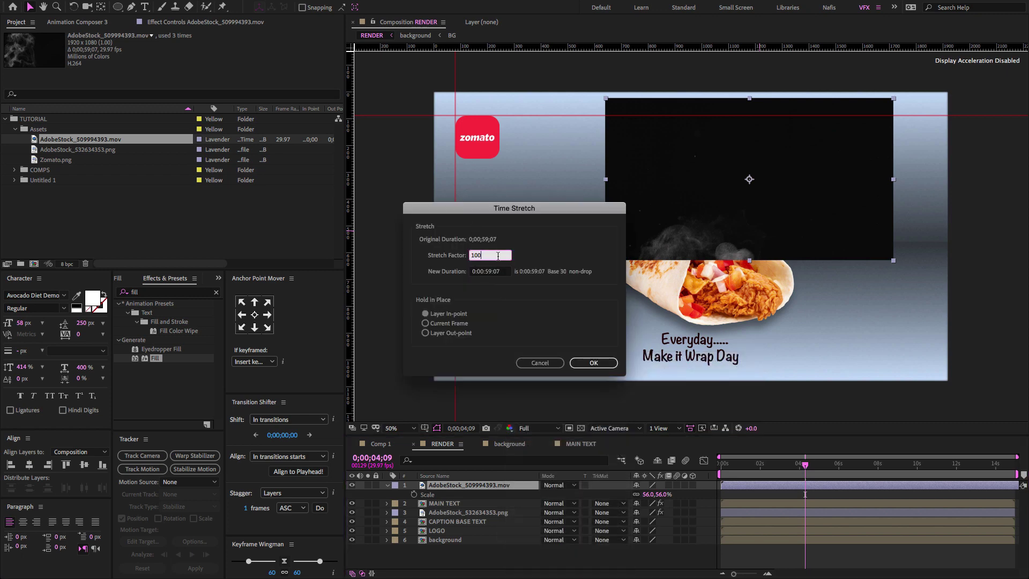
type("300")
key("Return")
Shift the smoke clip earlier so it opens on dense smoke, and cut off the part before 0;00;00;00
left_click_drag(741, 464, 700, 480)
left_click_drag(766, 486, 711, 500)
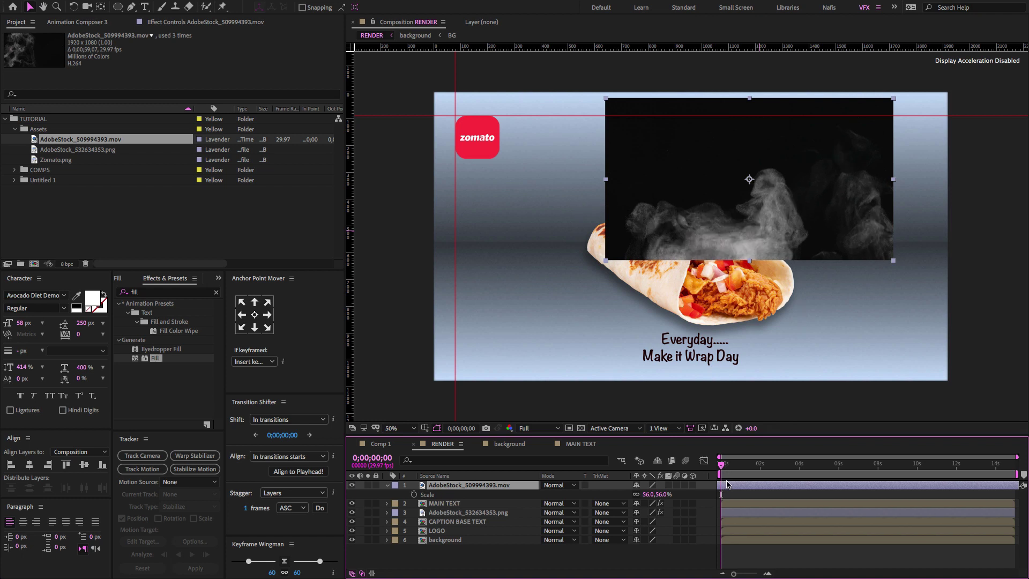
key("ctrl+d")
key("Delete")
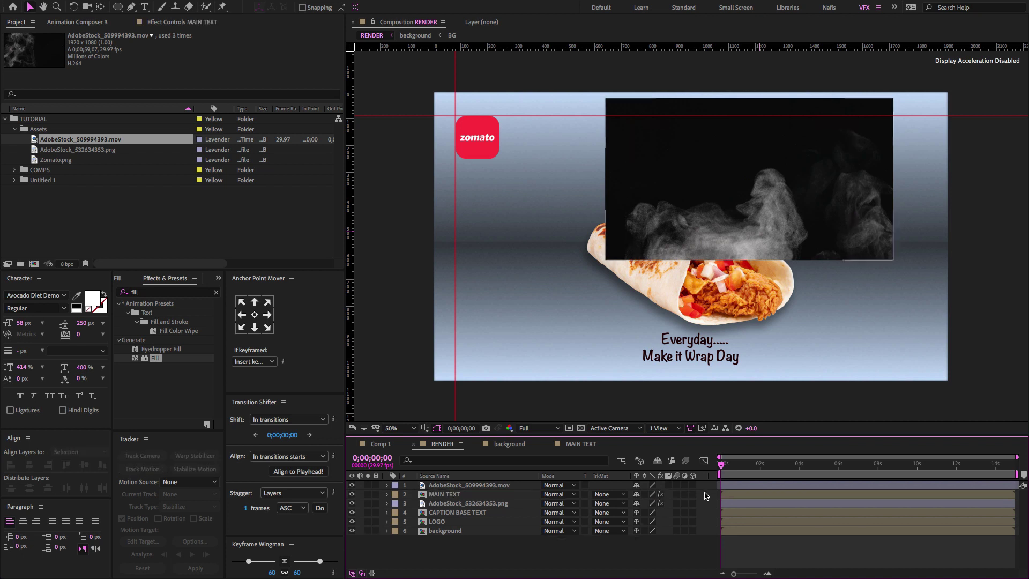
Change the smoke layer's blending mode to Screen
left_click(734, 485)
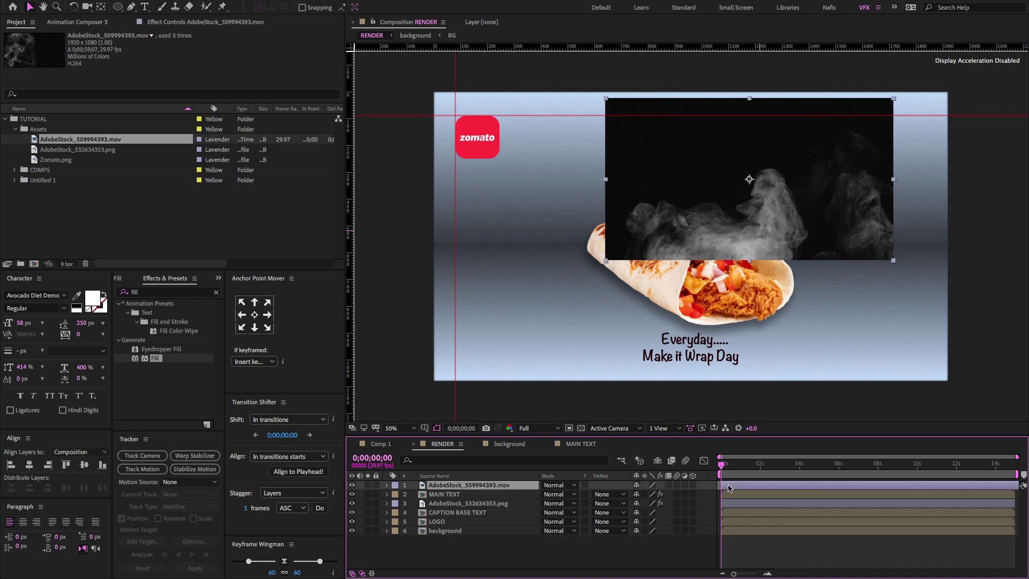
left_click(557, 487)
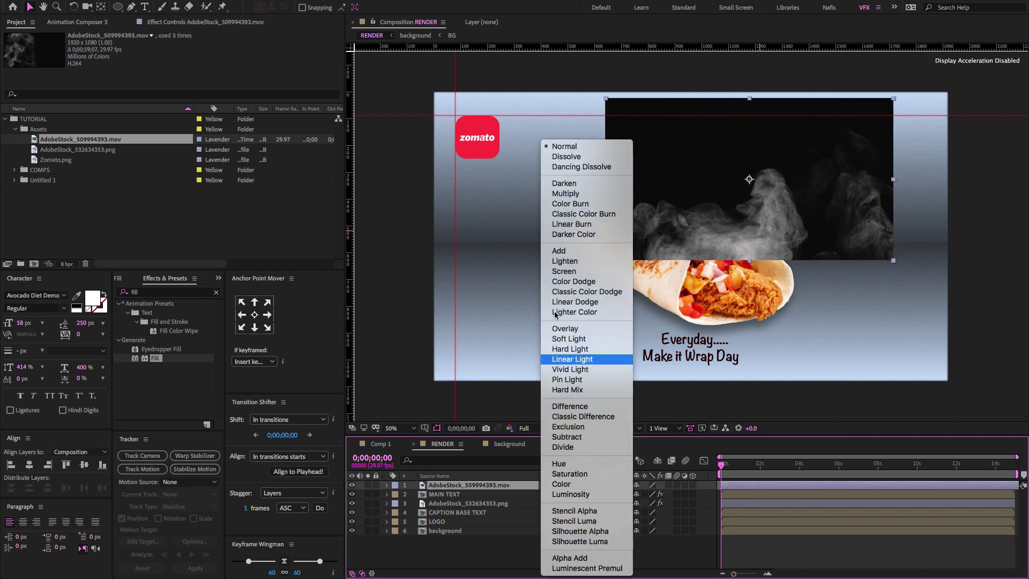
left_click(560, 271)
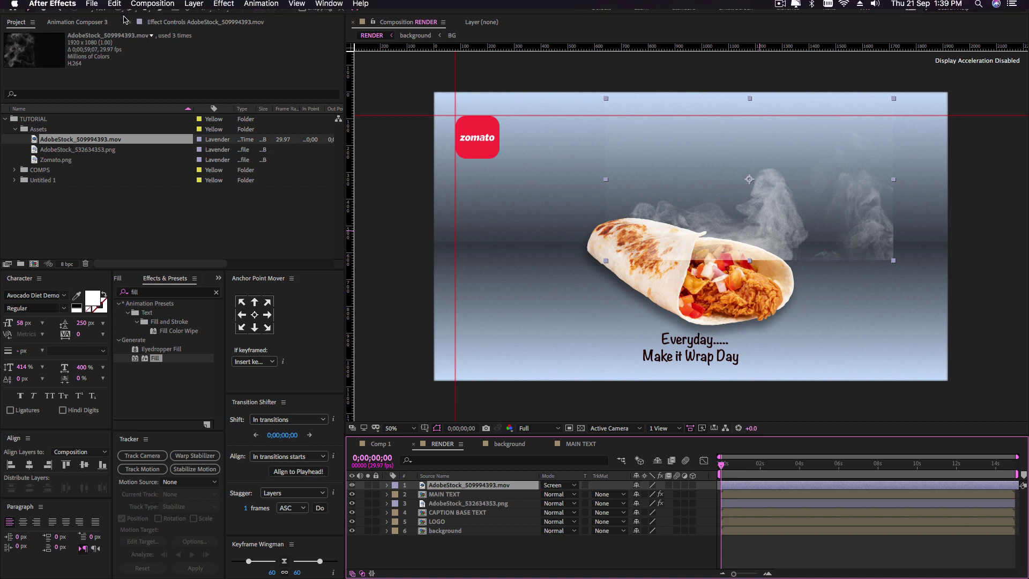
Draw a four-point Pen tool mask on the smoke layer, narrow at the wrap's open end and wider around the title above
left_click(130, 7)
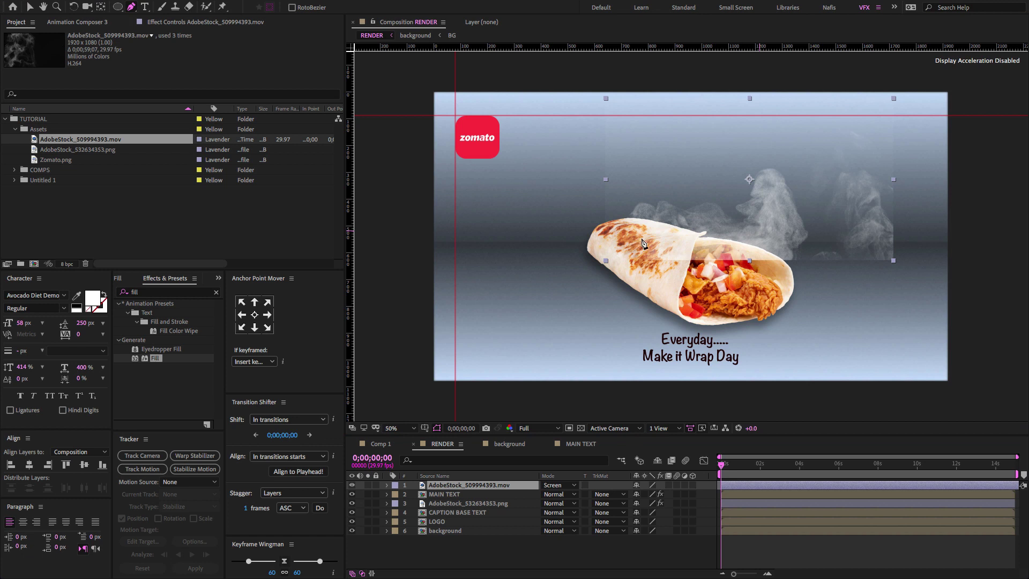
left_click(692, 246)
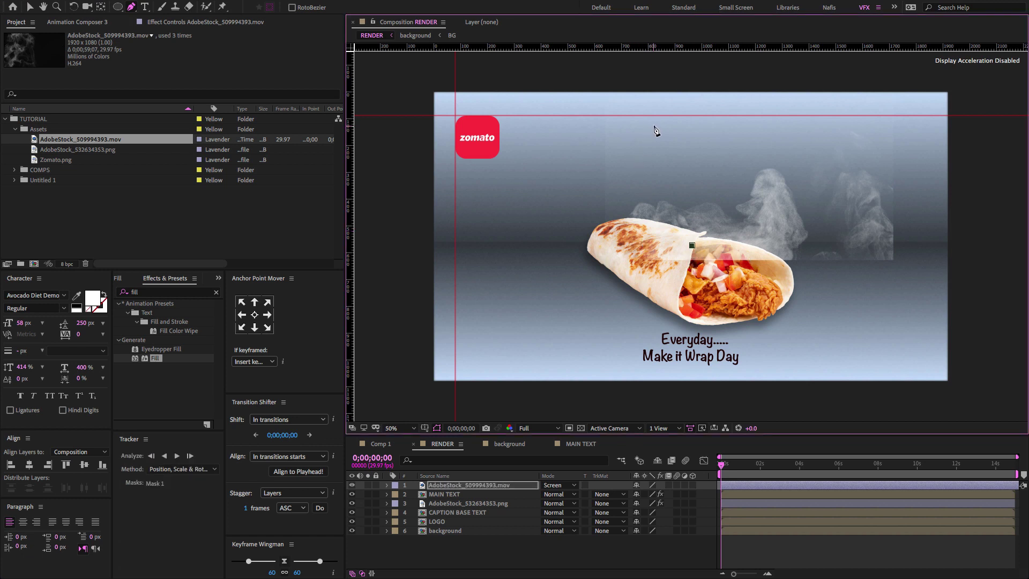
left_click(826, 123)
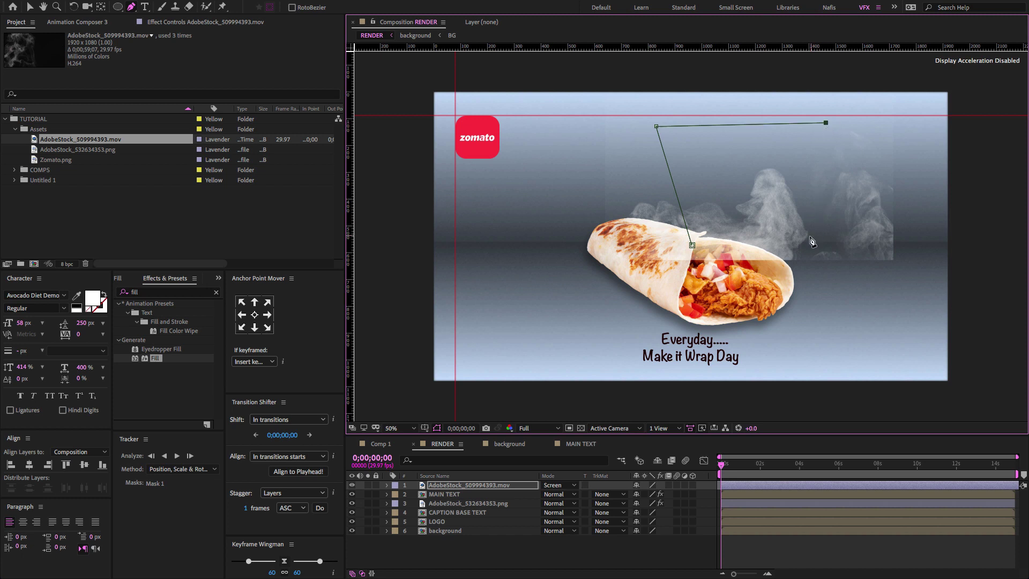
left_click(692, 245)
Set the smoke mask's feather to 206 pixels
left_click(508, 486)
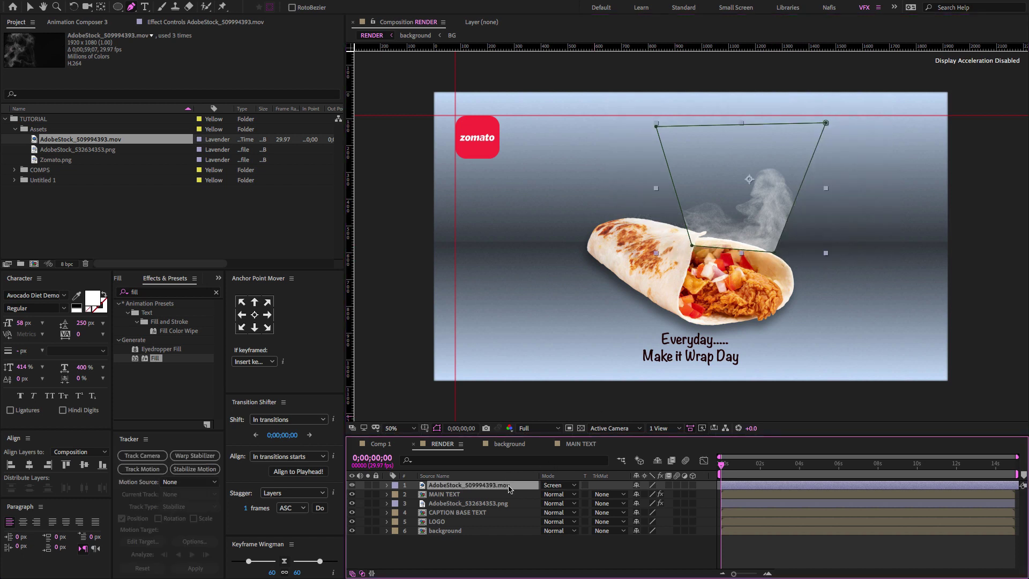
key("f")
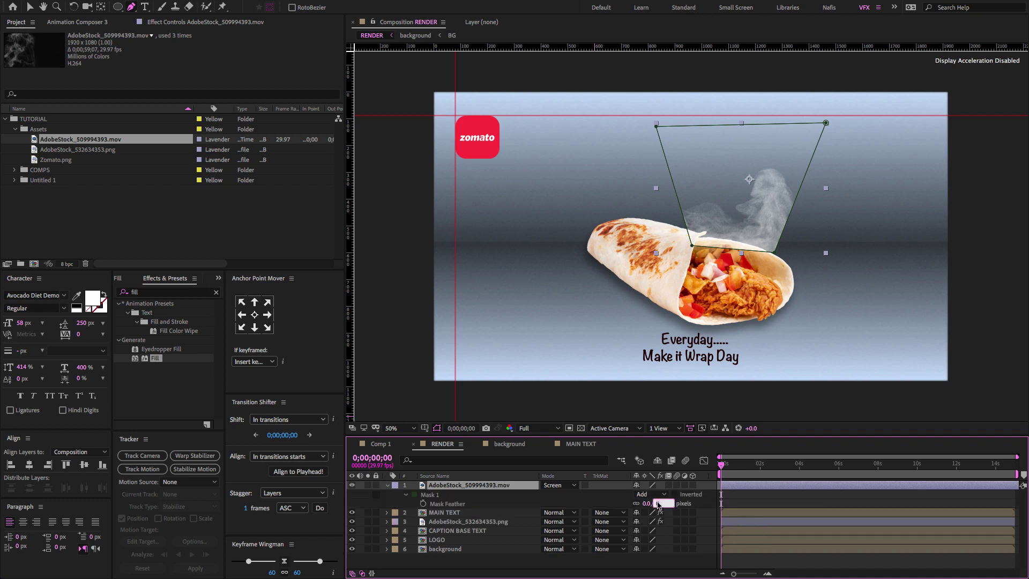
type("0")
key("Return")
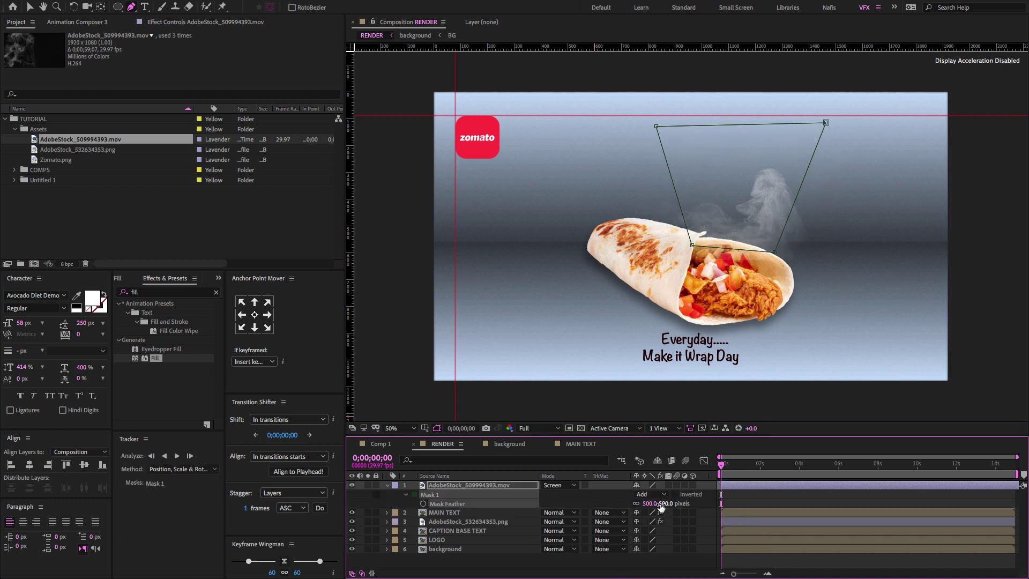
left_click_drag(633, 502, 595, 505)
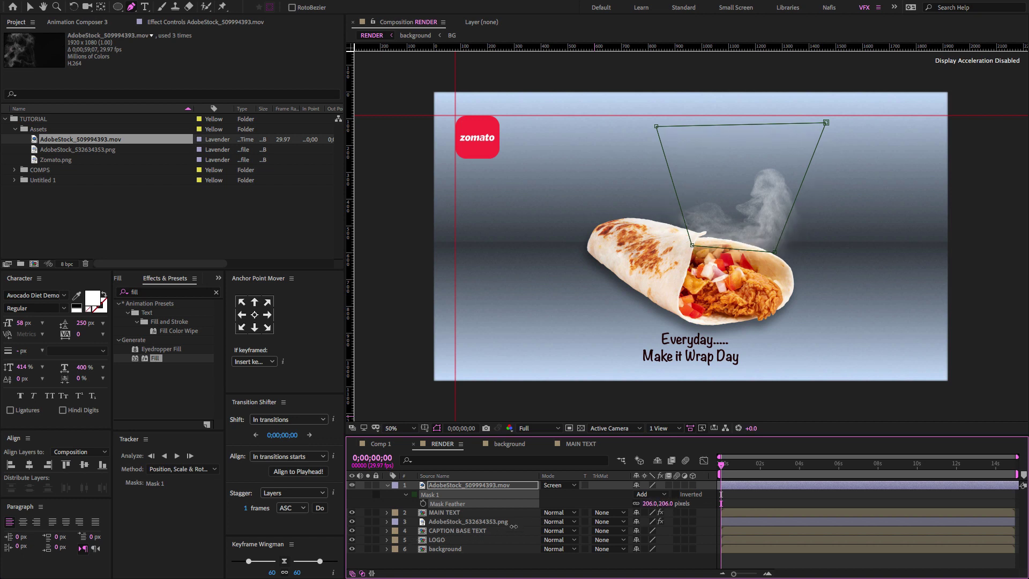
Move the mask's two lower corners up and outward, and nudge the smoke layer 30 pixels down
left_click_drag(692, 247, 684, 231)
left_click_drag(774, 252, 784, 239)
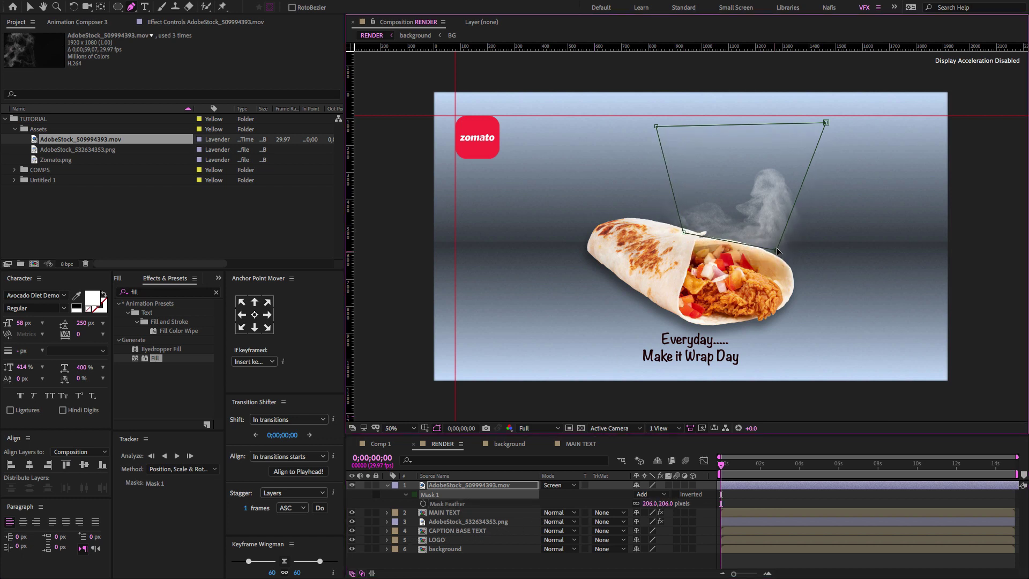
left_click(499, 484)
key("shift+Down")
key("shift+Down")
key("shift+Down")
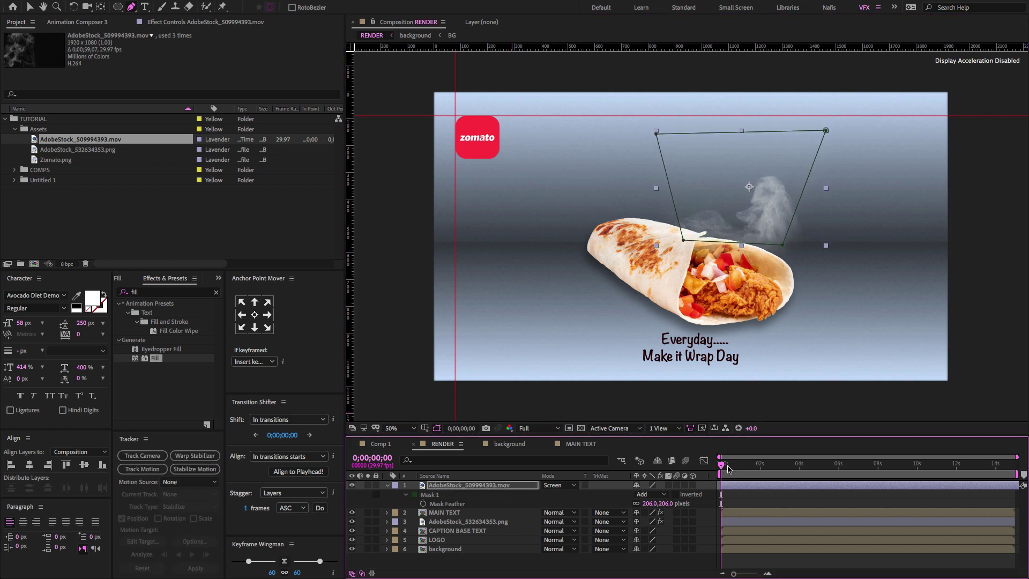
Reduce the smoke layer's opacity to 40%, judging it at 0;00;04;02 where the smoke covers the title
left_click_drag(728, 469, 800, 457)
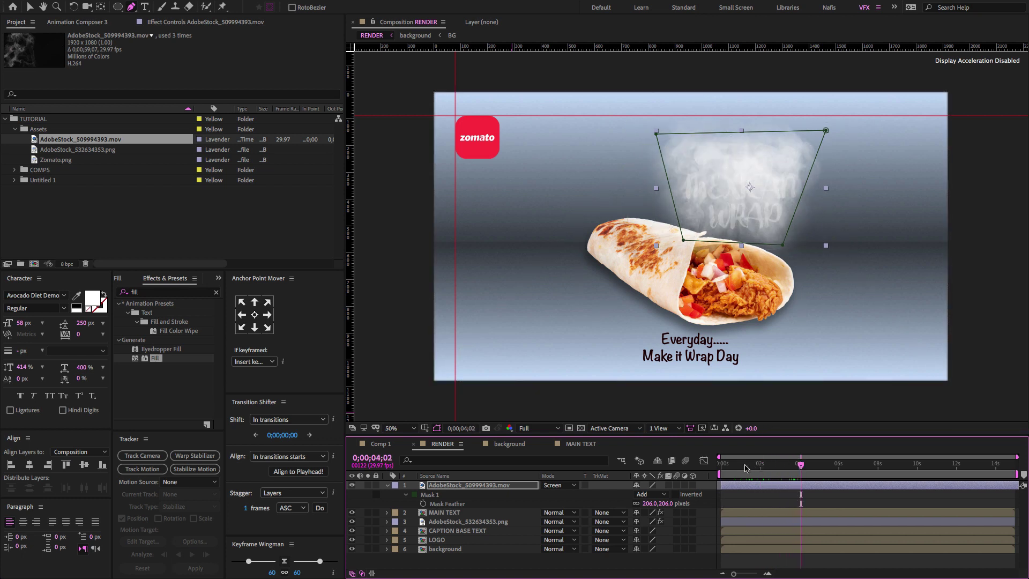
left_click(510, 485)
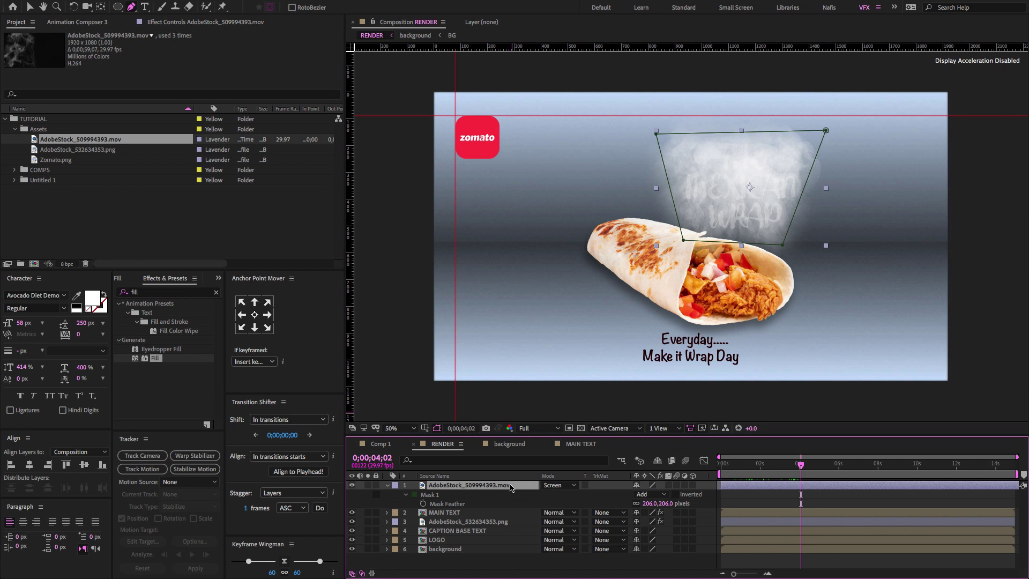
key("t")
left_click_drag(639, 494, 619, 498)
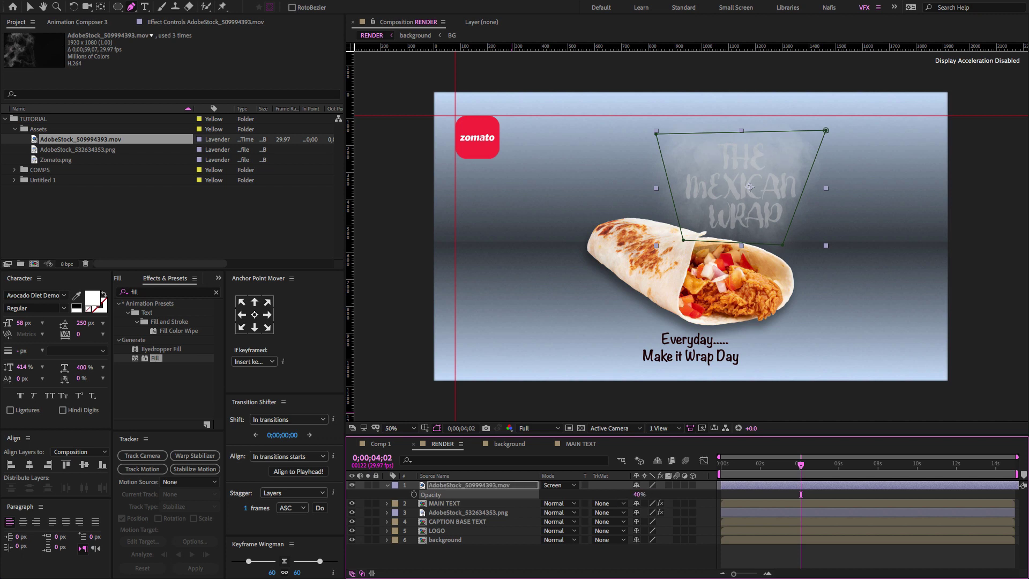
Lower the composition preview resolution to Third
left_click_drag(806, 465, 754, 473)
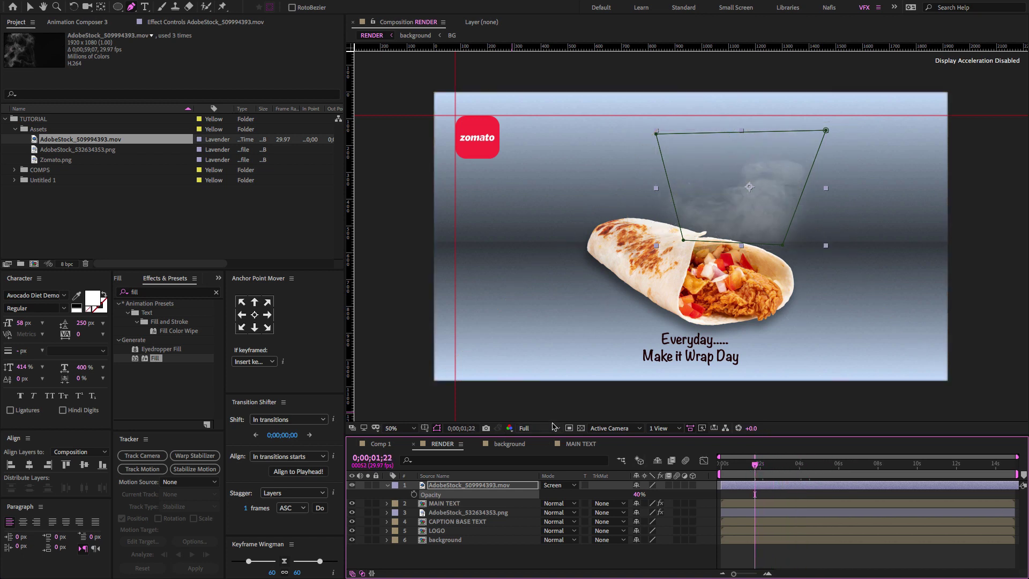
left_click(554, 428)
key("Return")
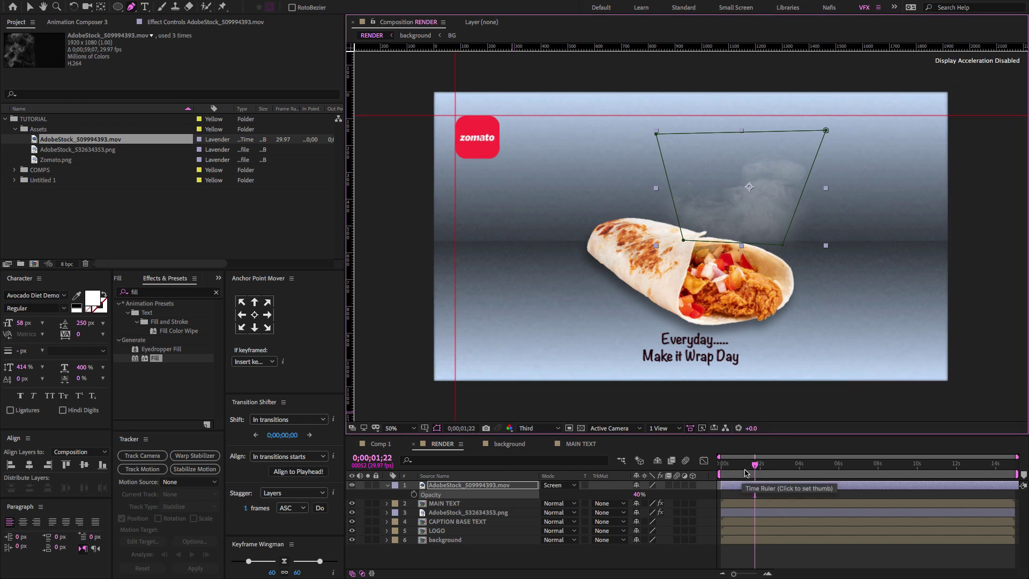
Shift the MAIN TEXT layer to start at about 2 seconds, and preview the title with the smoke up to 0;00;07;29
left_click_drag(743, 473, 771, 468)
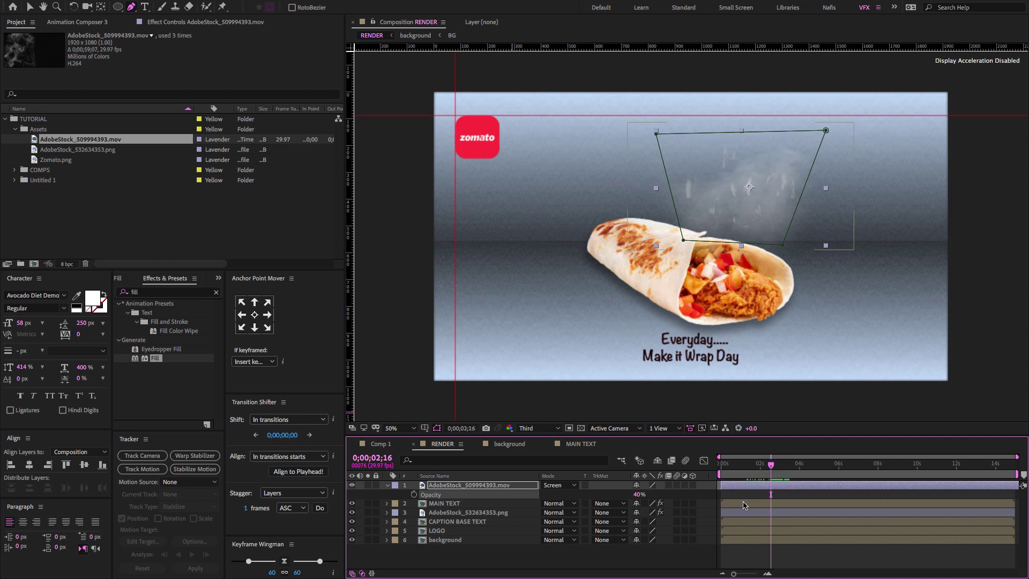
left_click(745, 504)
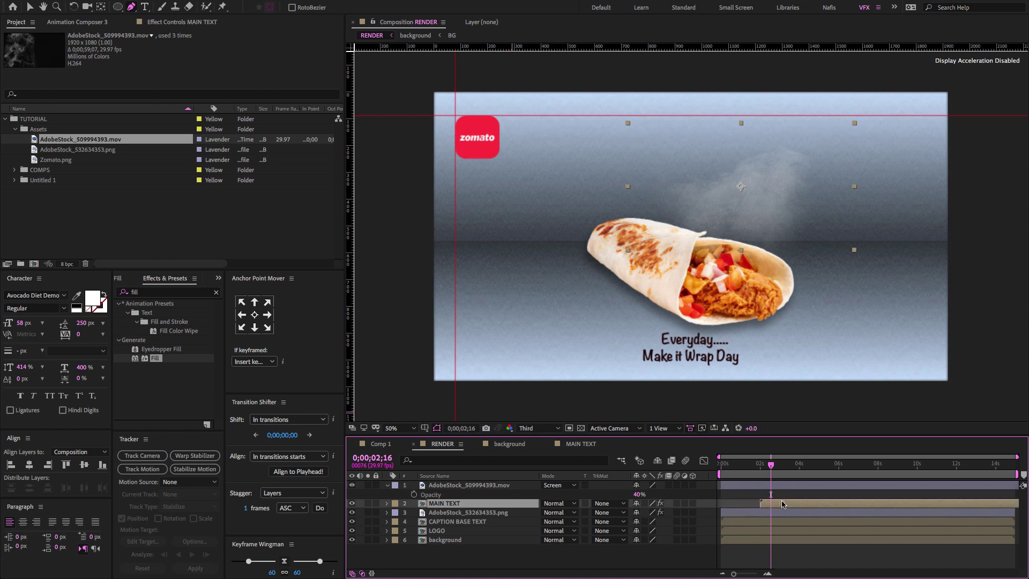
left_click_drag(771, 466, 876, 463)
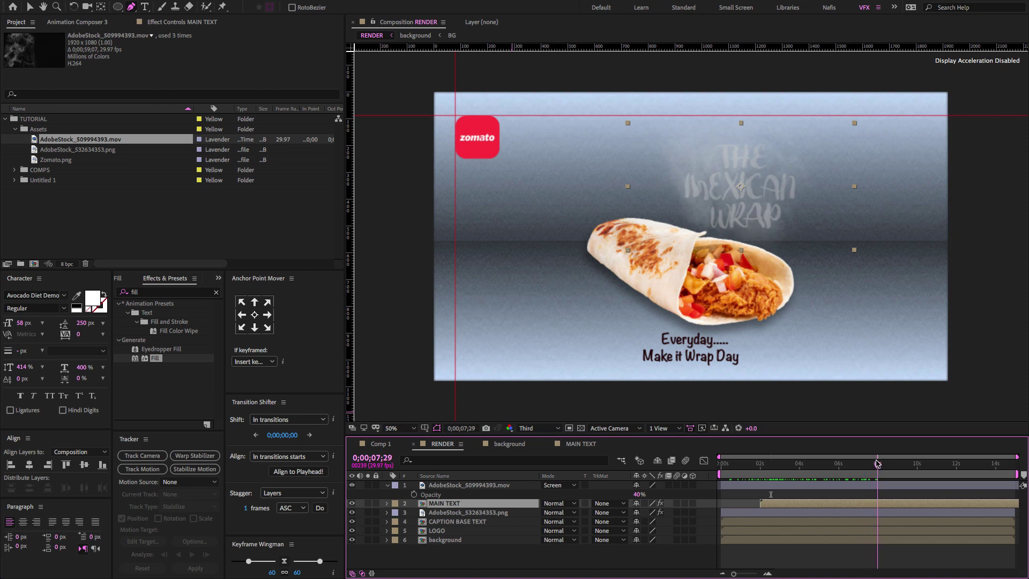